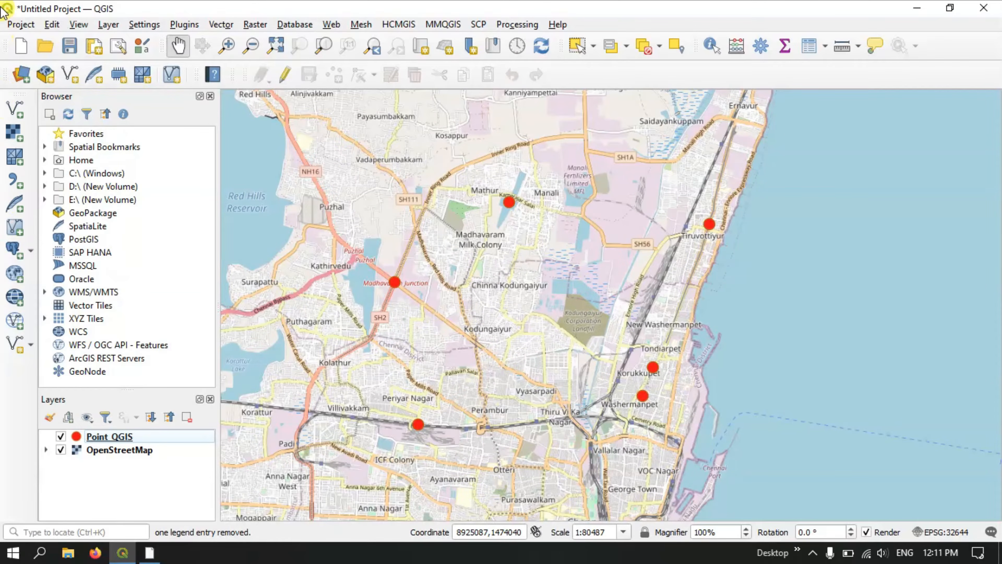
Step: Add the Line_QGIS.shp vector dataset from the Documents folder to the project as a layer
left_click(22, 83)
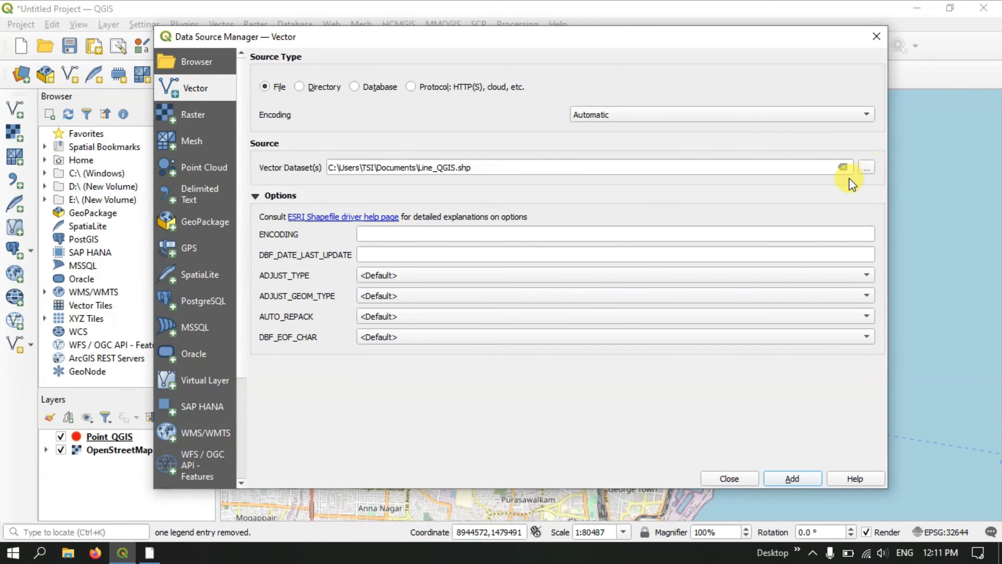
left_click(867, 168)
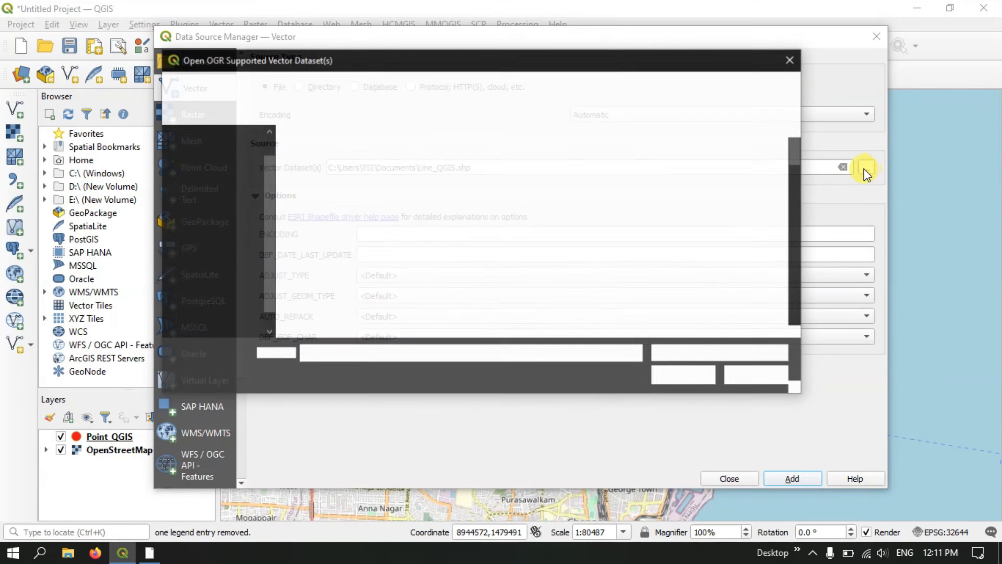
scroll(392, 246, "down", 8)
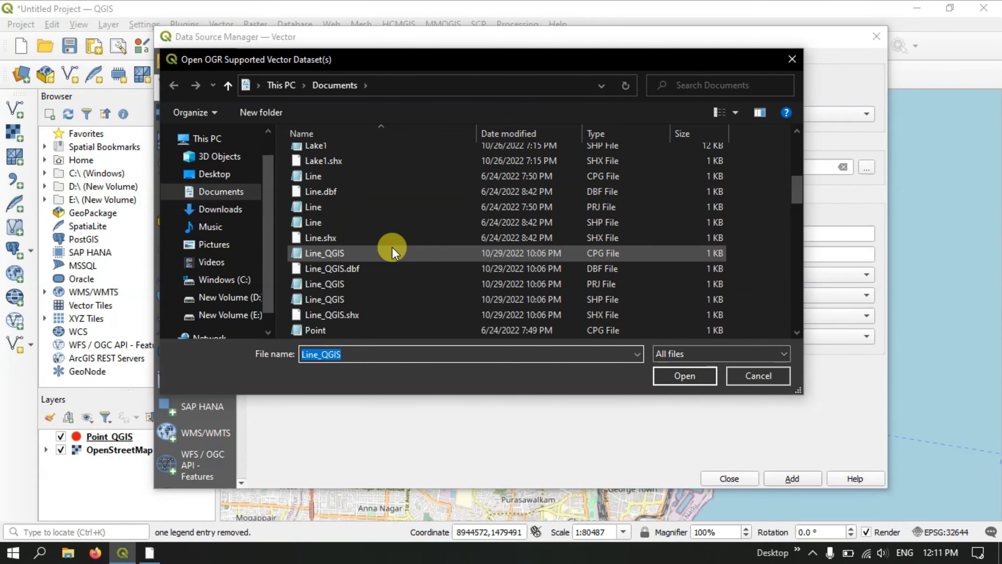
scroll(392, 246, "down", 1)
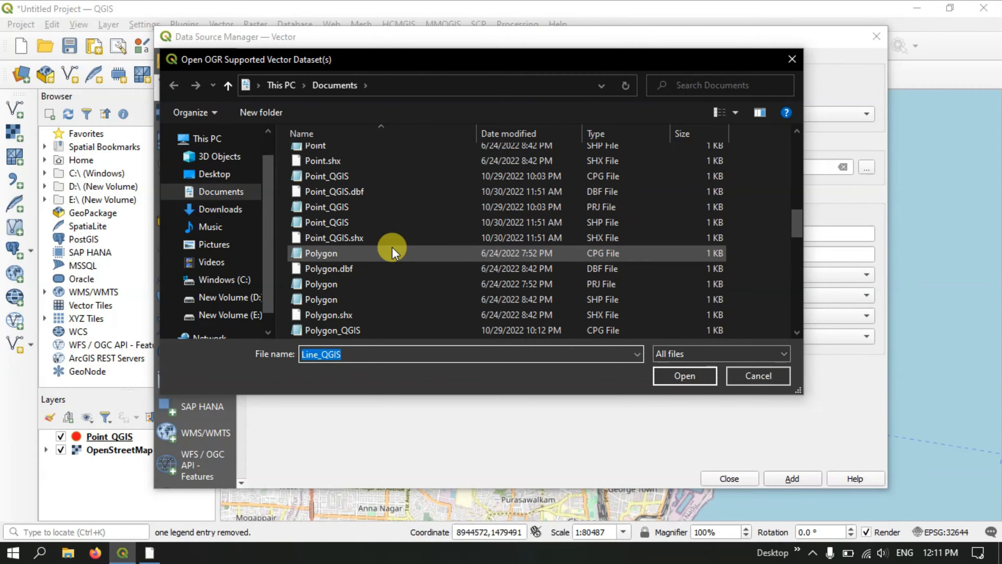
scroll(392, 247, "up", 1)
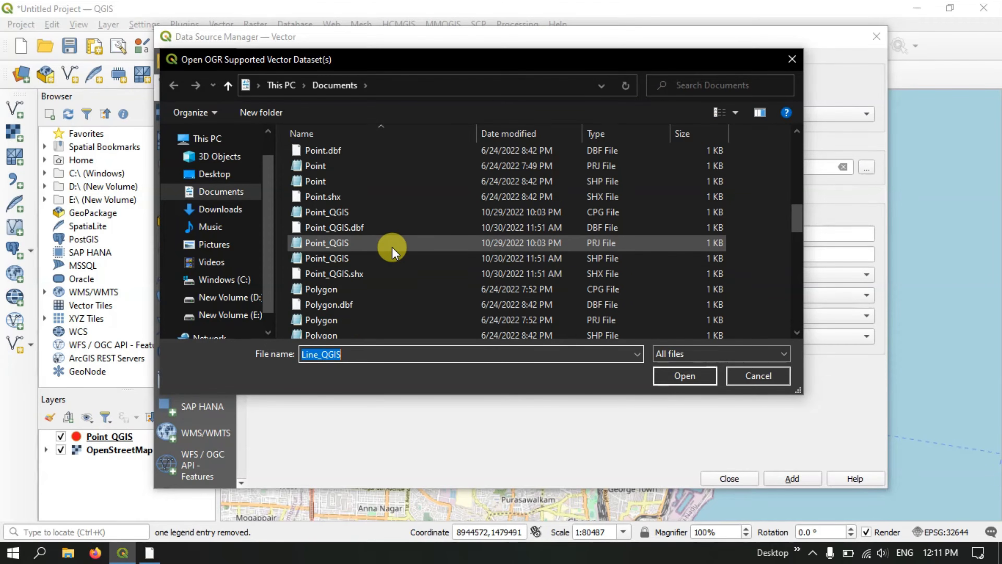
scroll(392, 247, "down", 5)
scroll(392, 247, "down", 12)
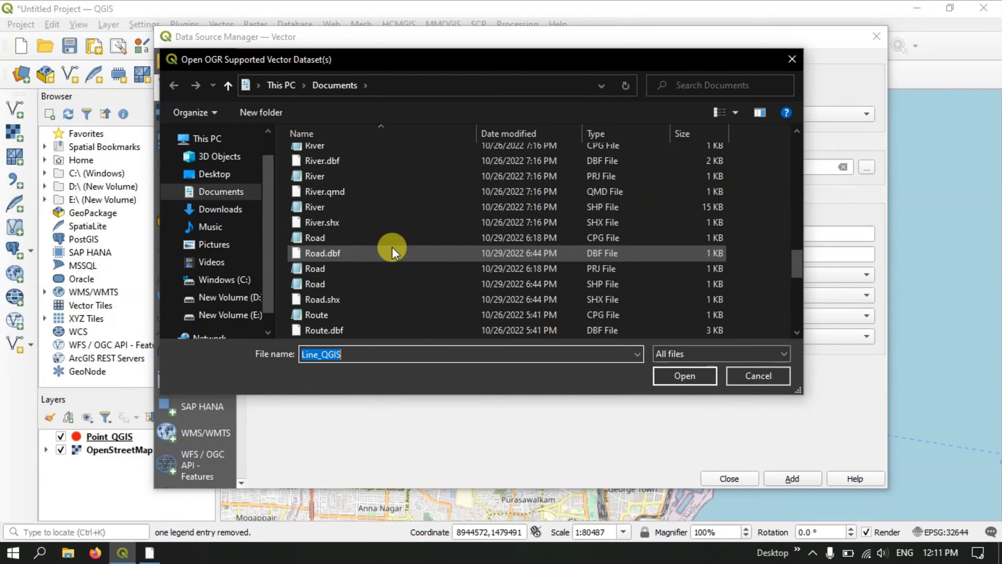
scroll(392, 246, "up", 20)
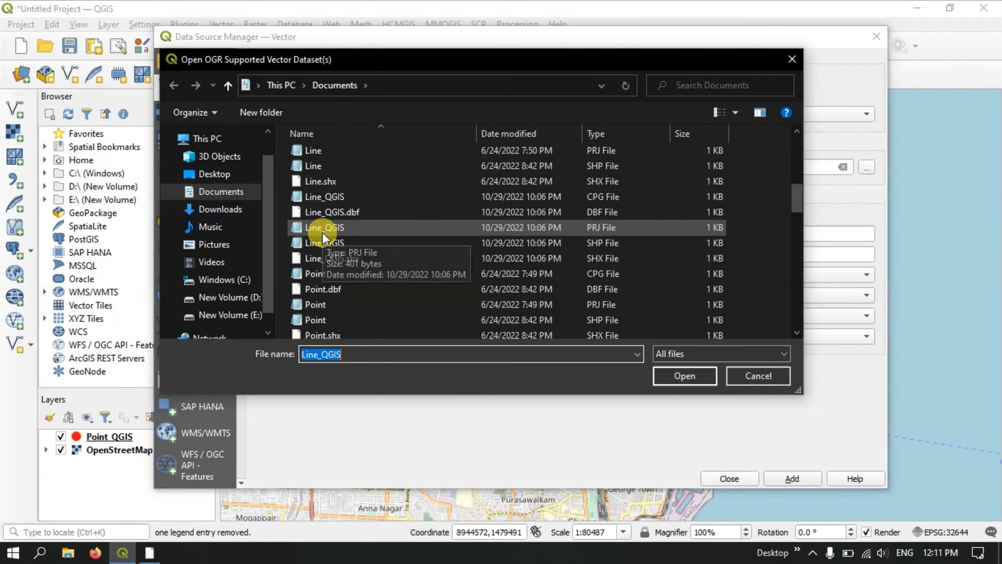
left_click(588, 247)
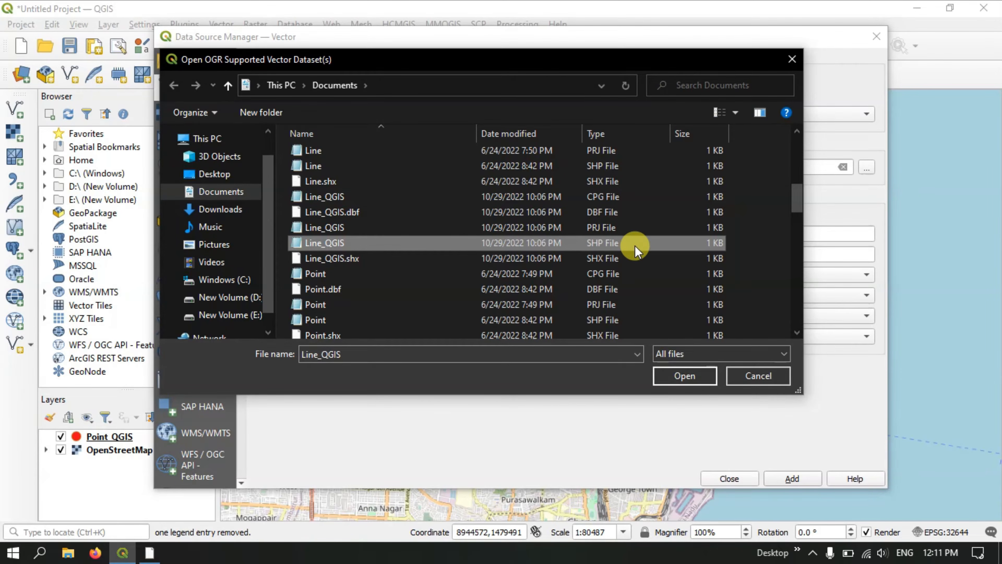
left_click(673, 380)
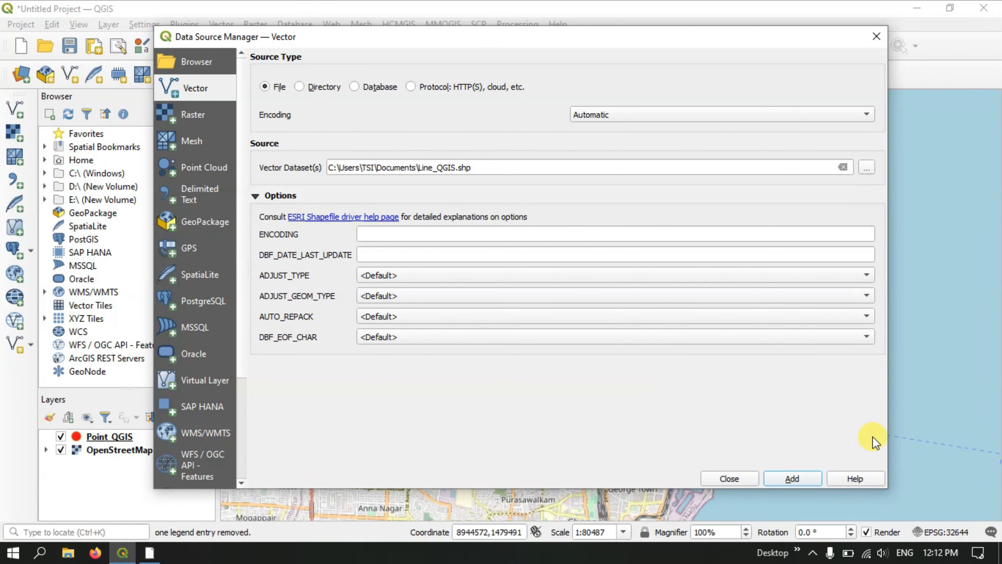
left_click(793, 479)
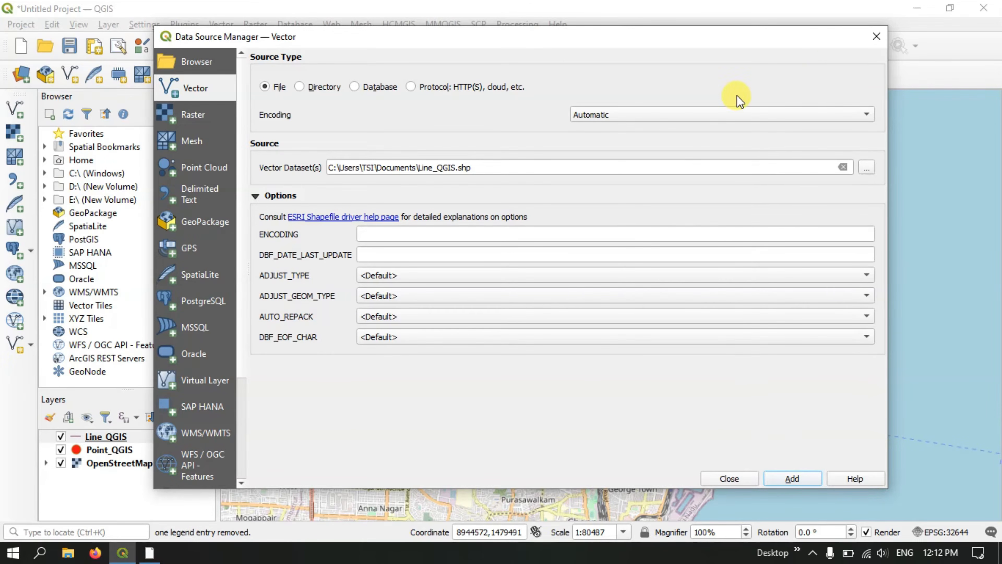
left_click(874, 38)
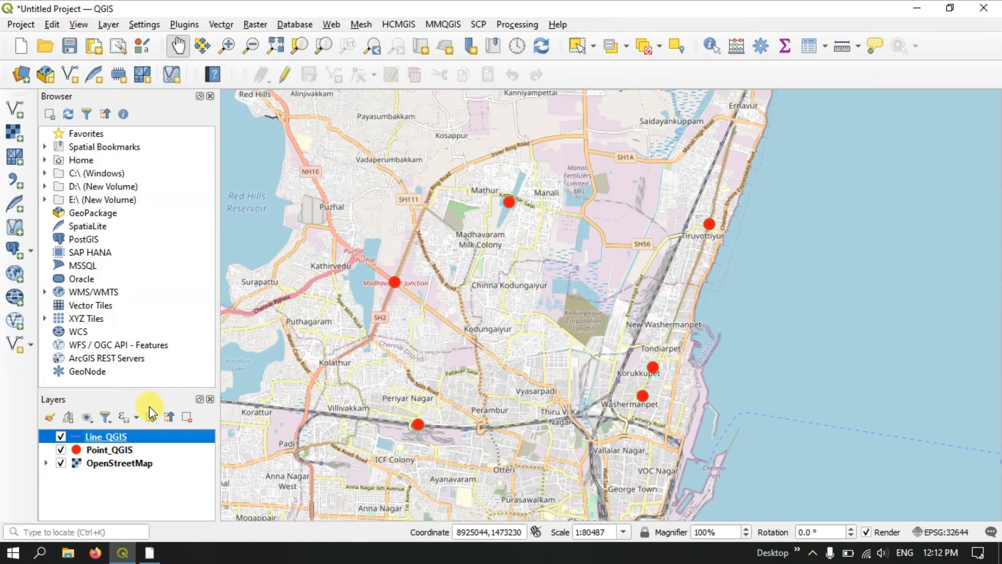
Step: Open the Line_QGIS layer's symbology properties and try the topo path and topo foot symbols
right_click(126, 442)
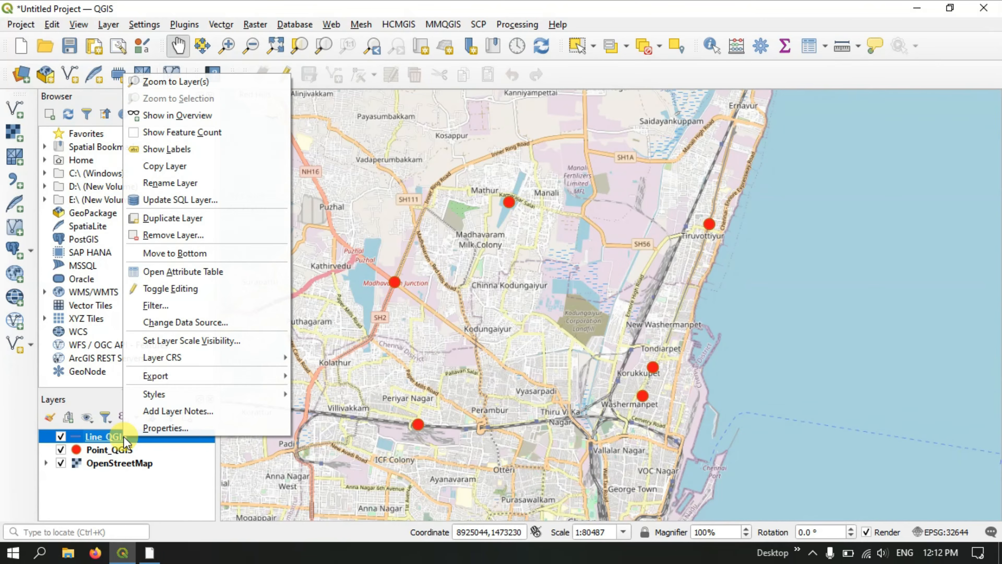
left_click(154, 430)
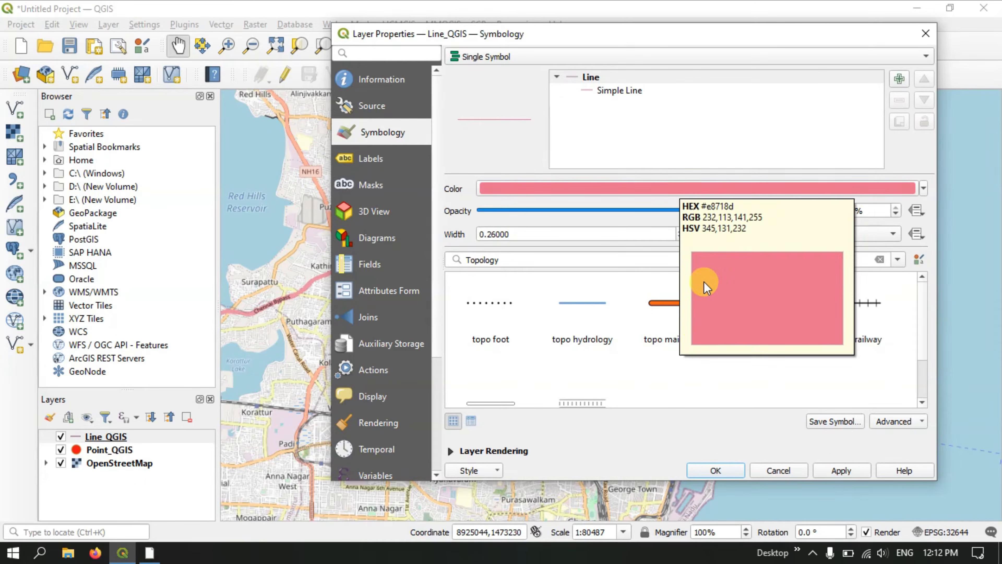
scroll(558, 348, "down", 2)
scroll(640, 342, "up", 1)
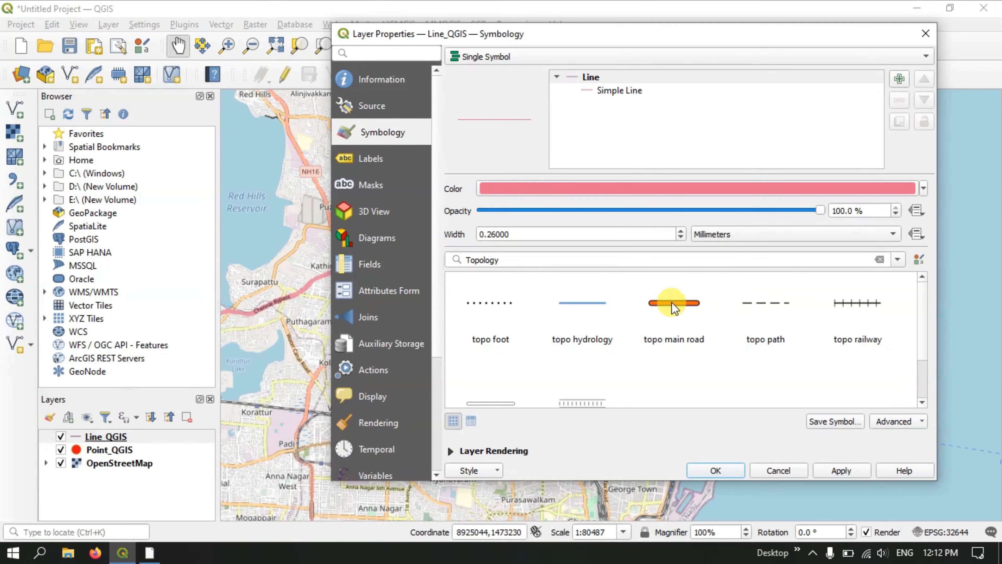
left_click(762, 304)
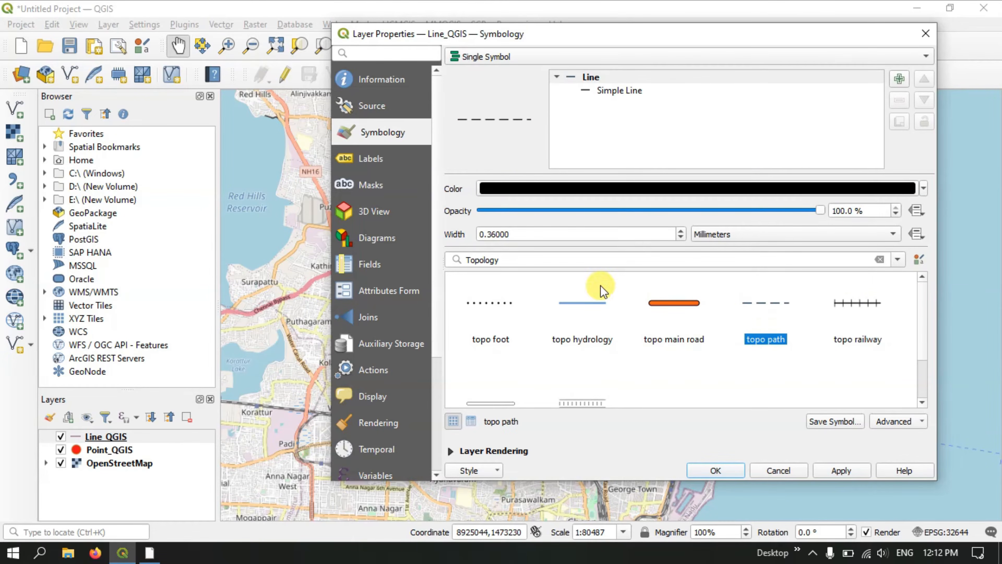
left_click(487, 302)
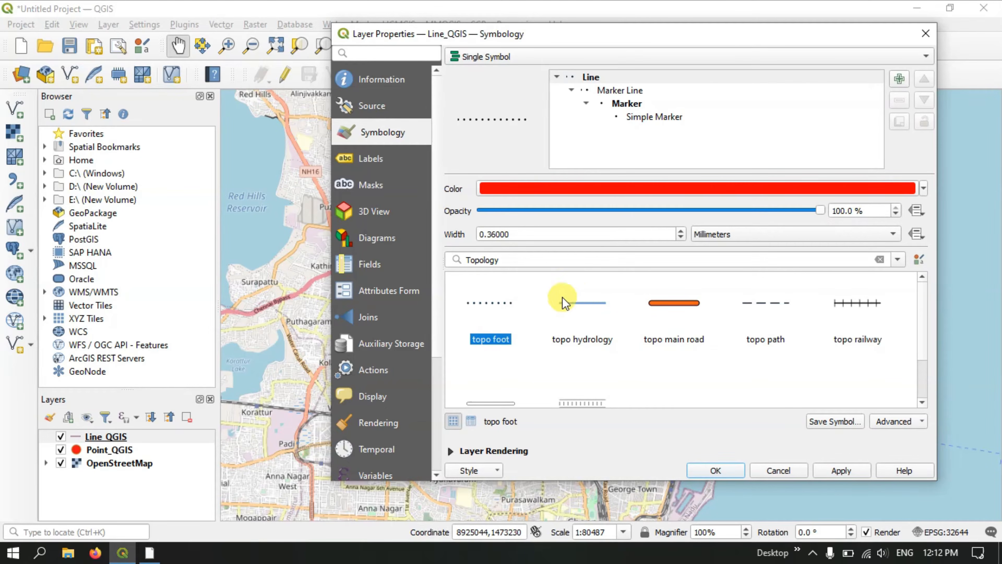
Step: Give the Line_QGIS layer the simple black line symbol from All Symbols and pick a near-black recent color
left_click(898, 259)
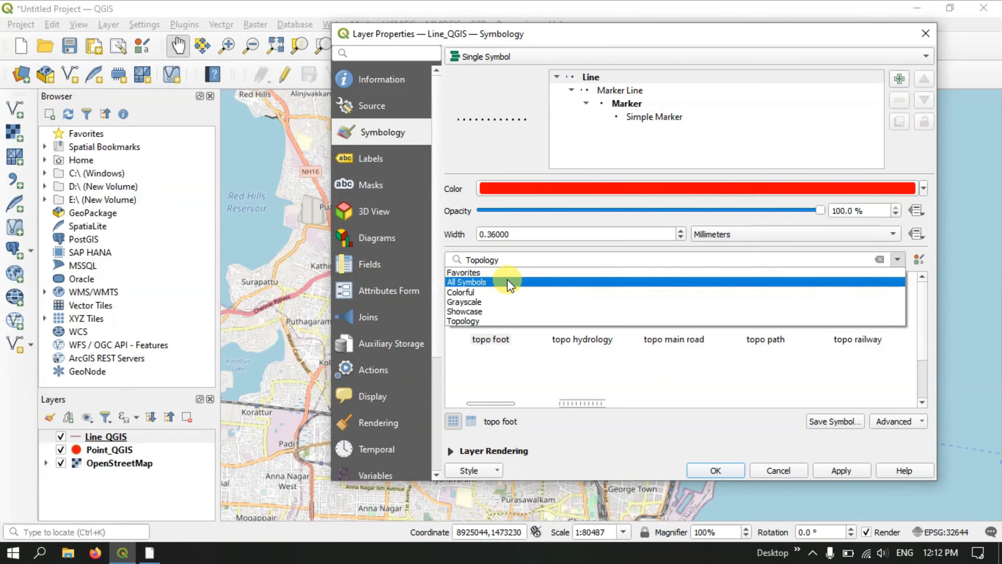
left_click(485, 283)
scroll(616, 312, "down", 10)
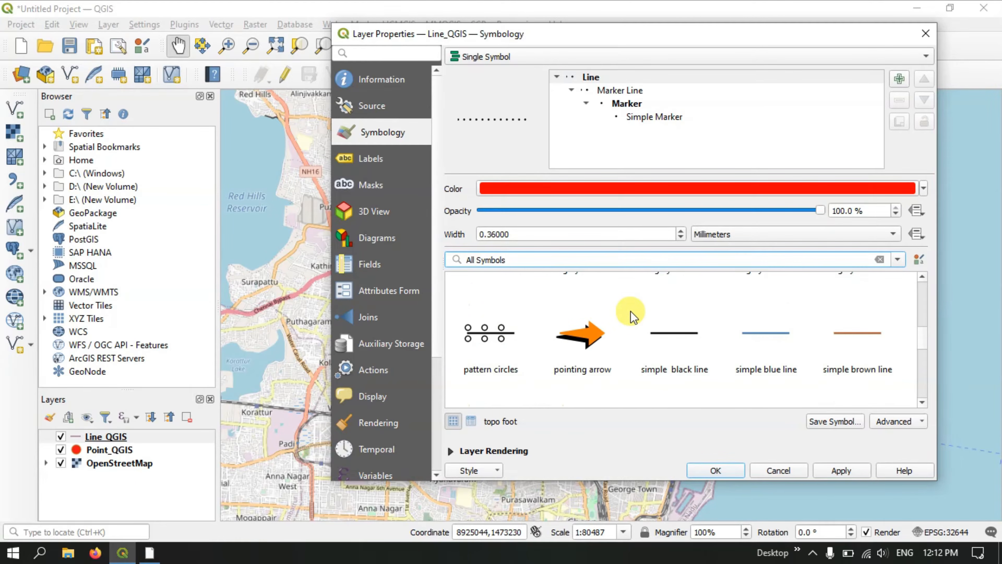
scroll(630, 314, "up", 10)
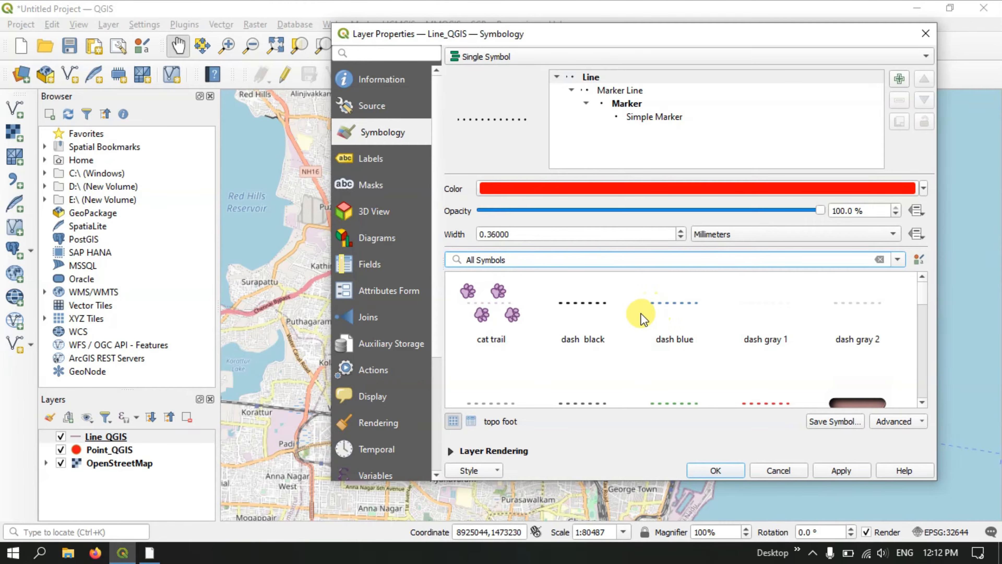
scroll(651, 315, "down", 4)
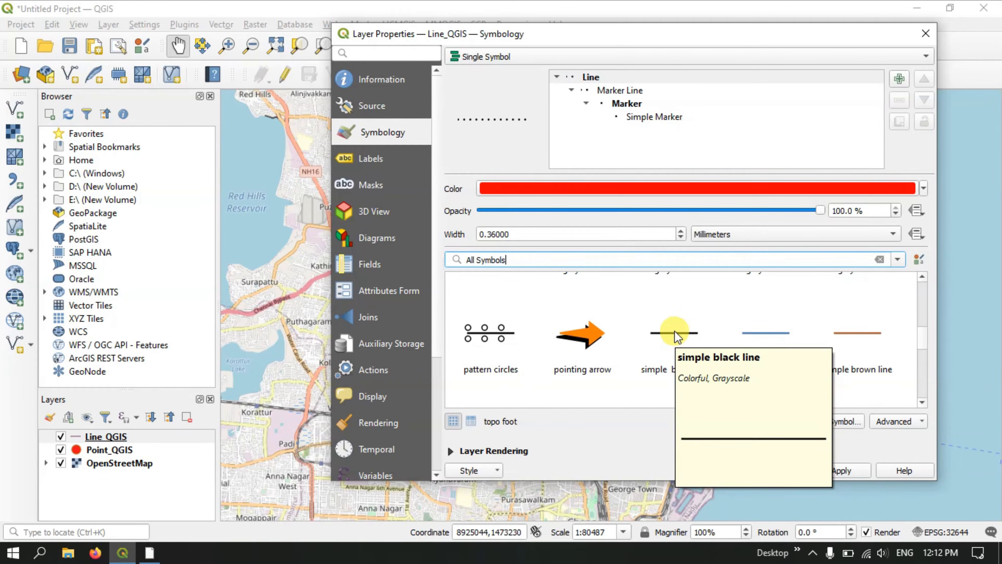
left_click(677, 339)
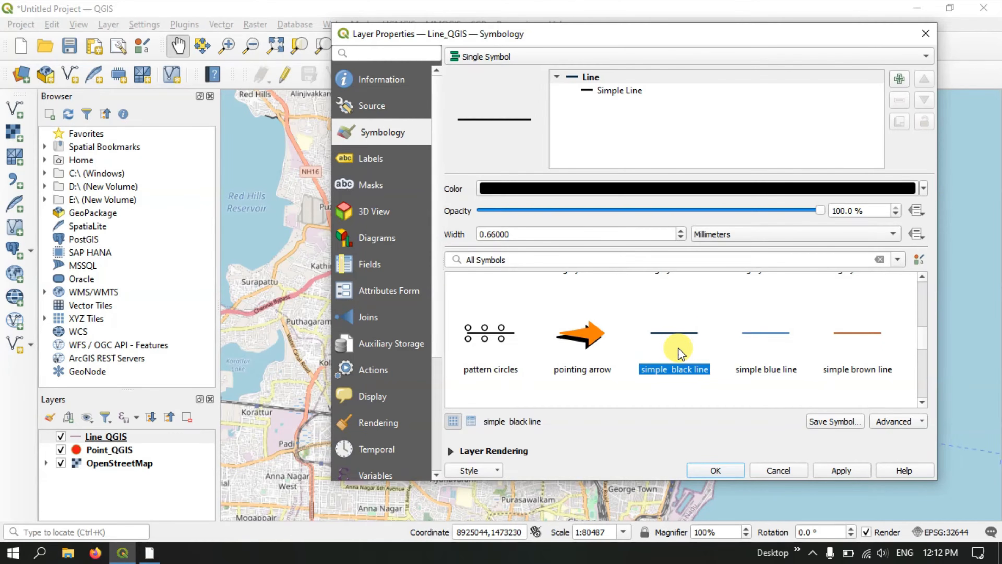
left_click(923, 188)
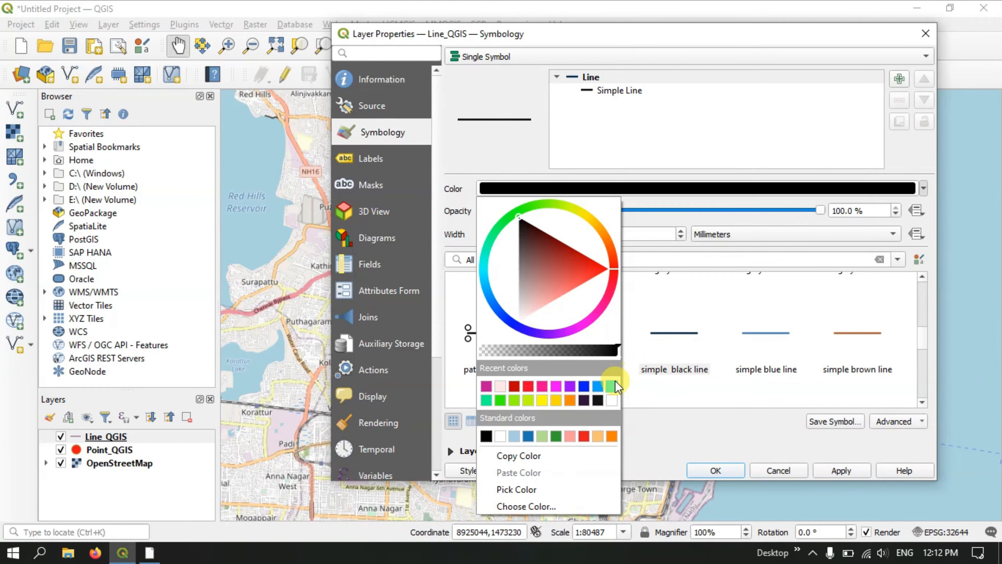
left_click(601, 401)
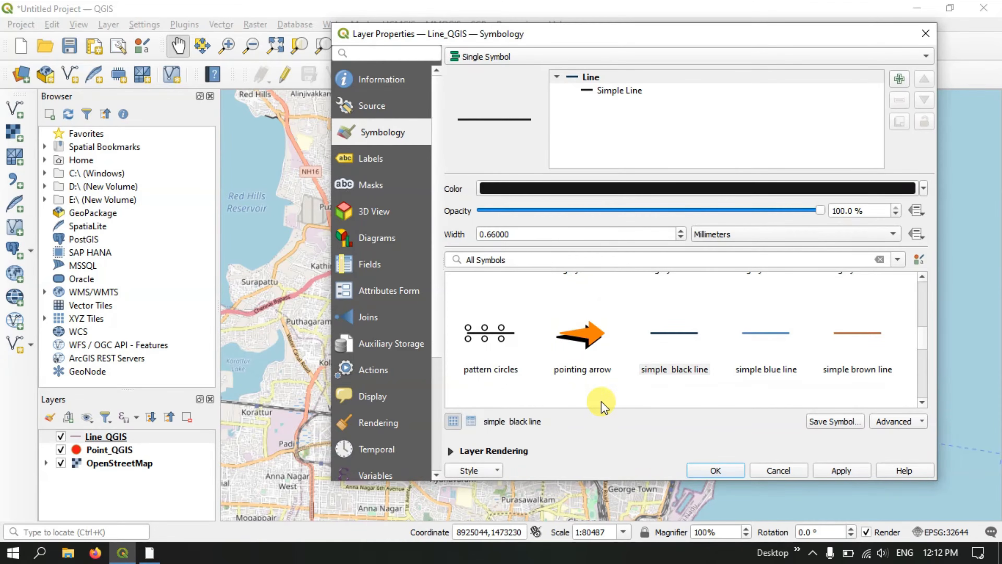
Step: Try a bright magenta line color on the color wheel and return to the near-black recent color
left_click(923, 189)
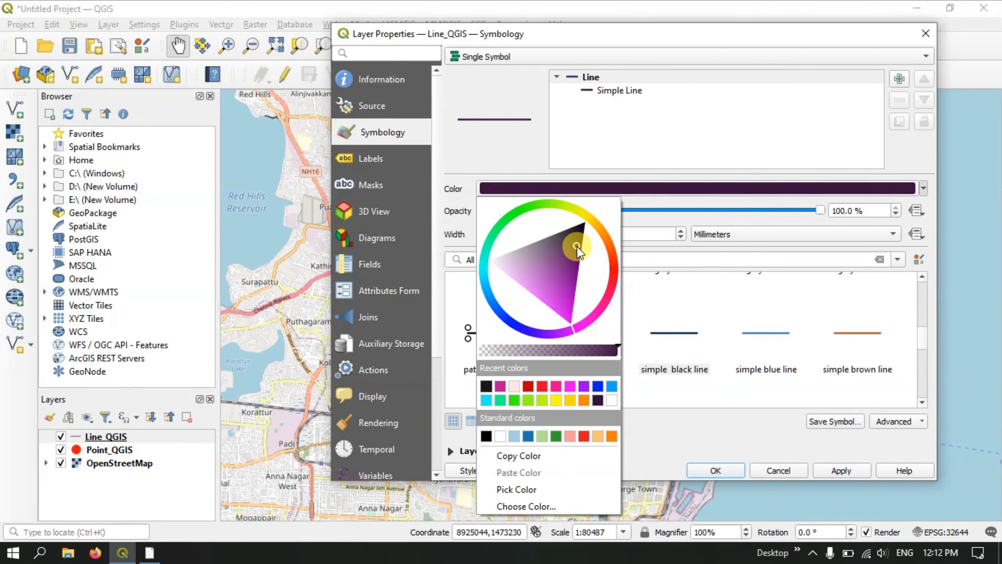
left_click_drag(577, 248, 571, 321)
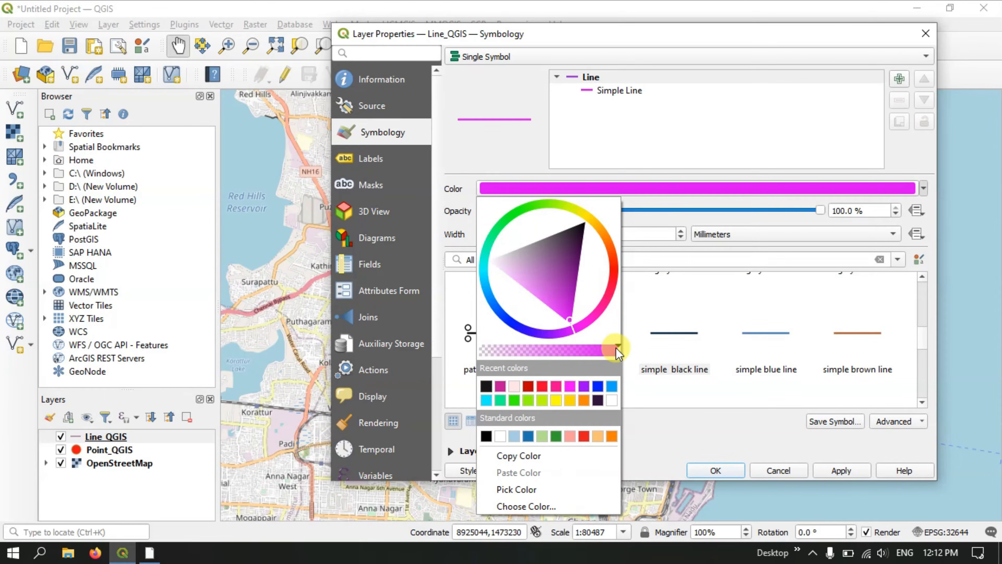
mouse_move(616, 347)
left_mouse_down()
mouse_move(489, 347)
mouse_move(622, 353)
mouse_move(486, 355)
mouse_move(615, 365)
left_mouse_up()
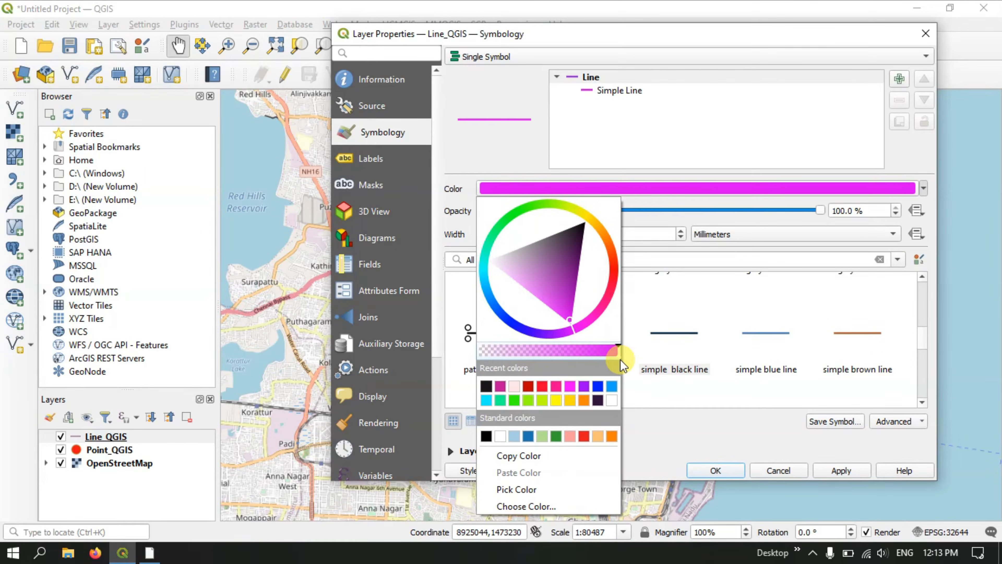
left_click(488, 391)
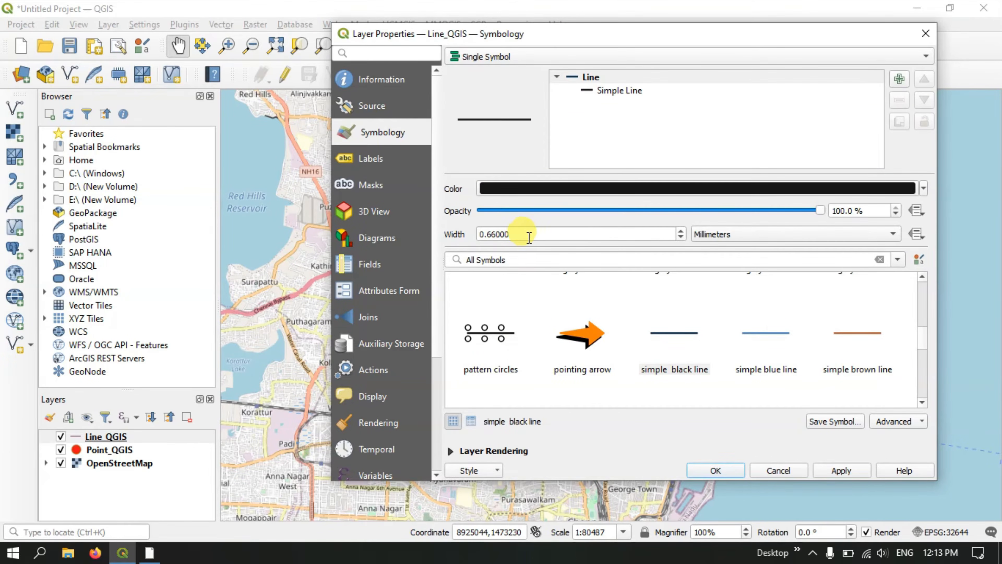
Step: Set the line width to 1.2 millimeters and apply the symbology to the Line_QGIS layer
scroll(515, 237, "up", 1)
left_click_drag(519, 236, 473, 238)
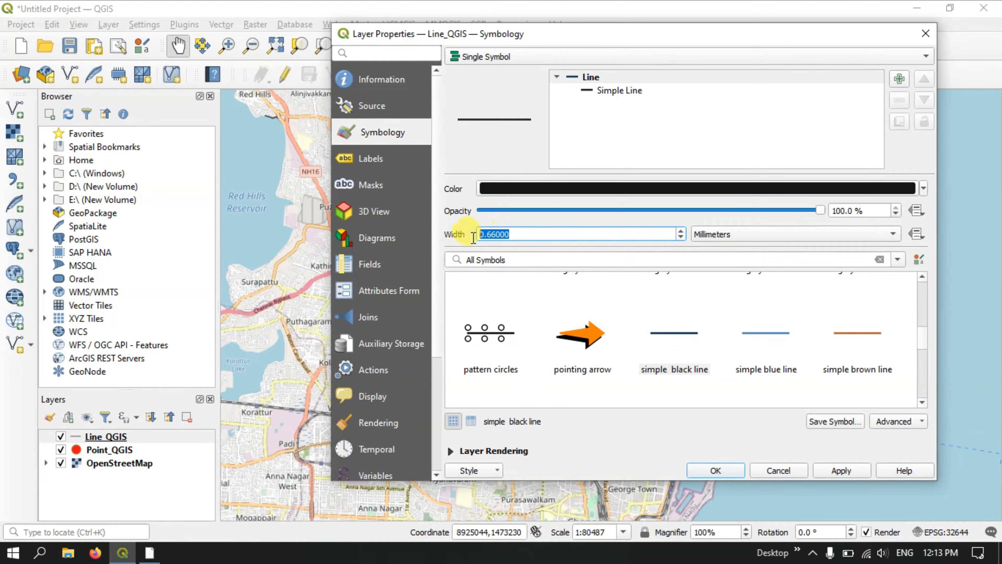
type("1.2")
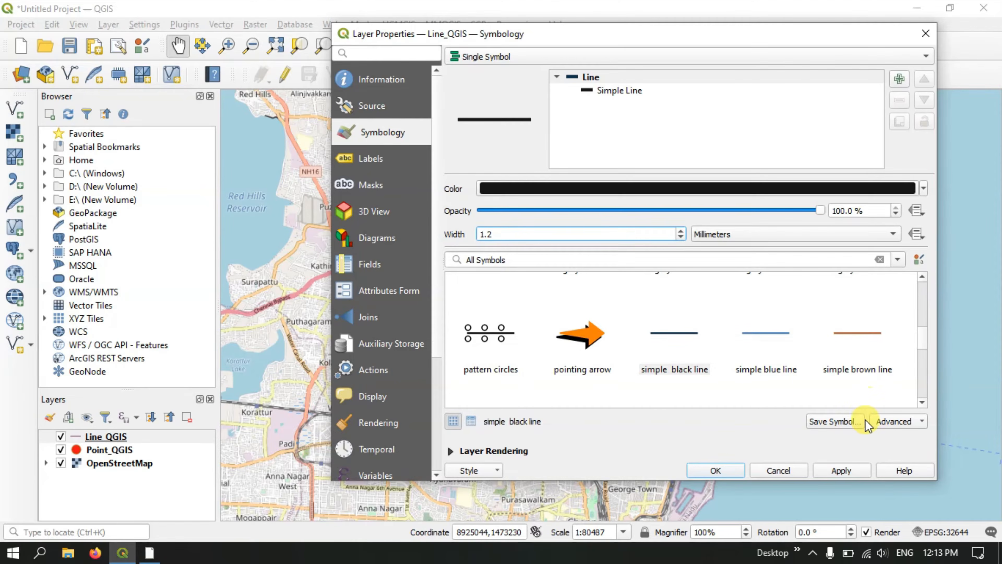
left_click(844, 470)
left_click(716, 470)
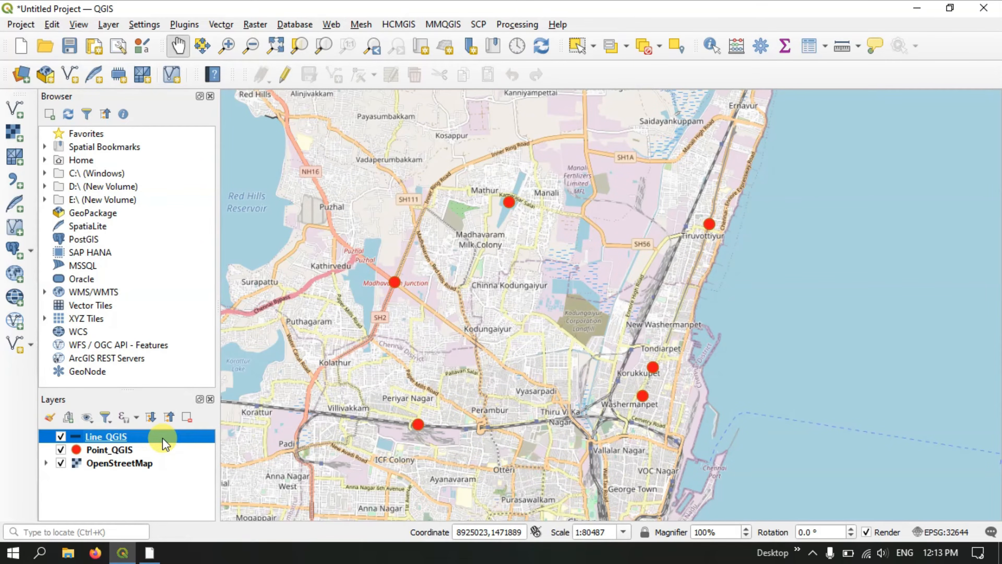
right_click(126, 442)
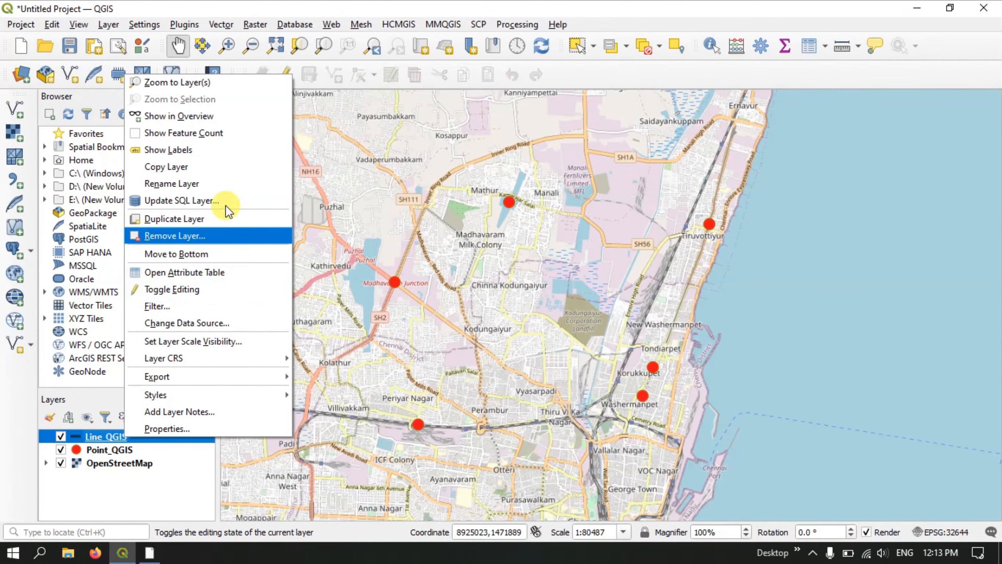
left_click(604, 74)
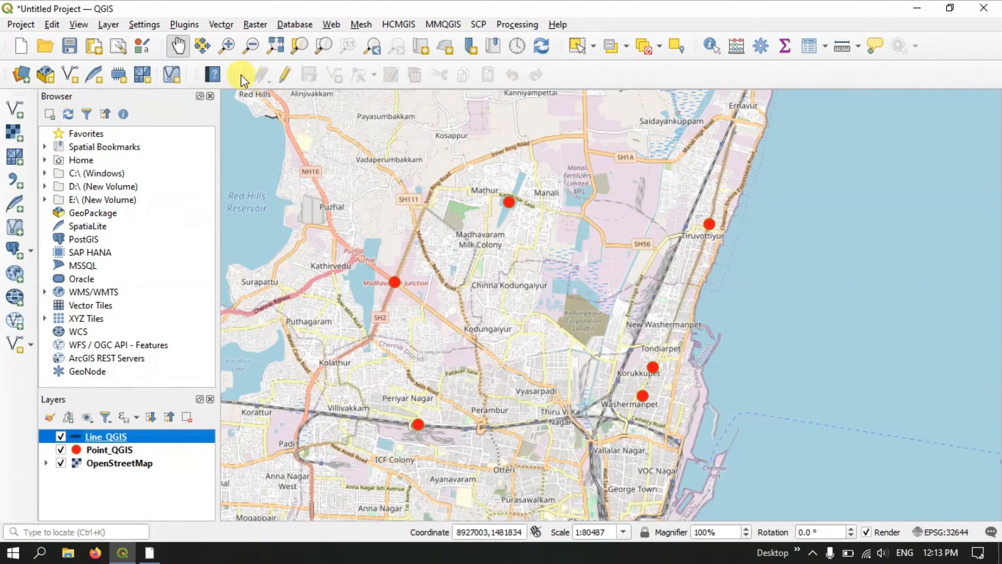
Step: Check in the list of panels and toolbars whether the Digitizing Toolbar is enabled
right_click(622, 76)
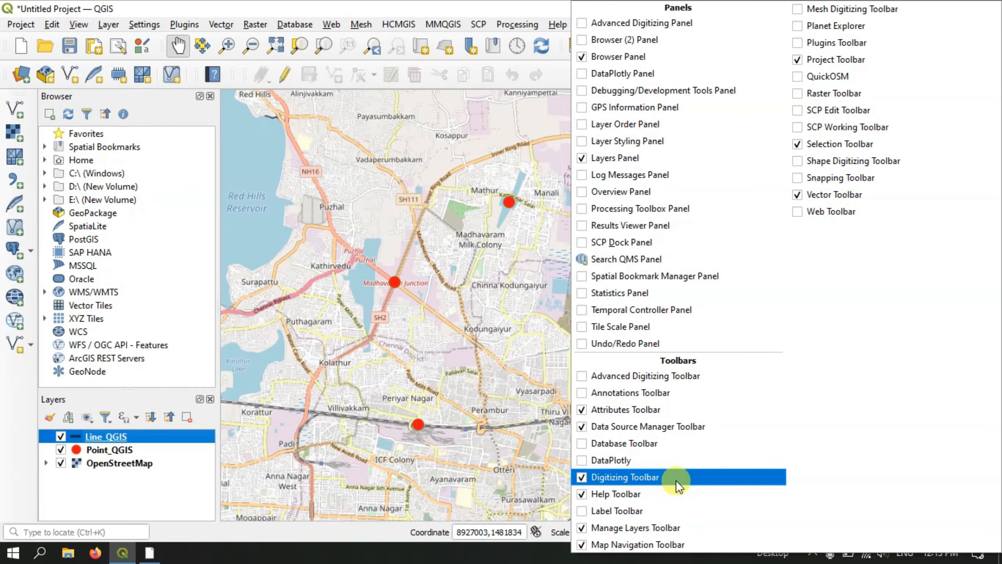
left_click(581, 477)
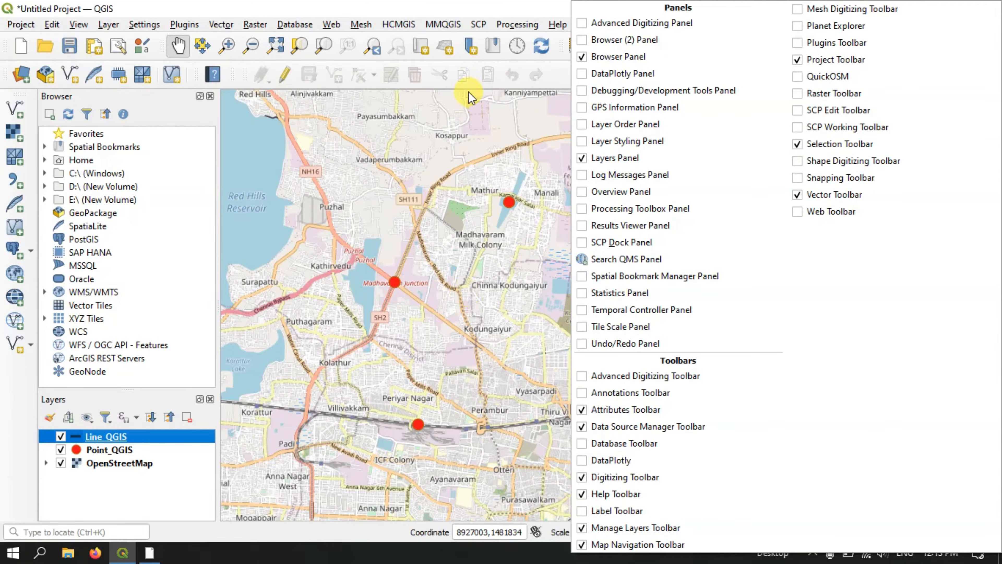
left_click(554, 80)
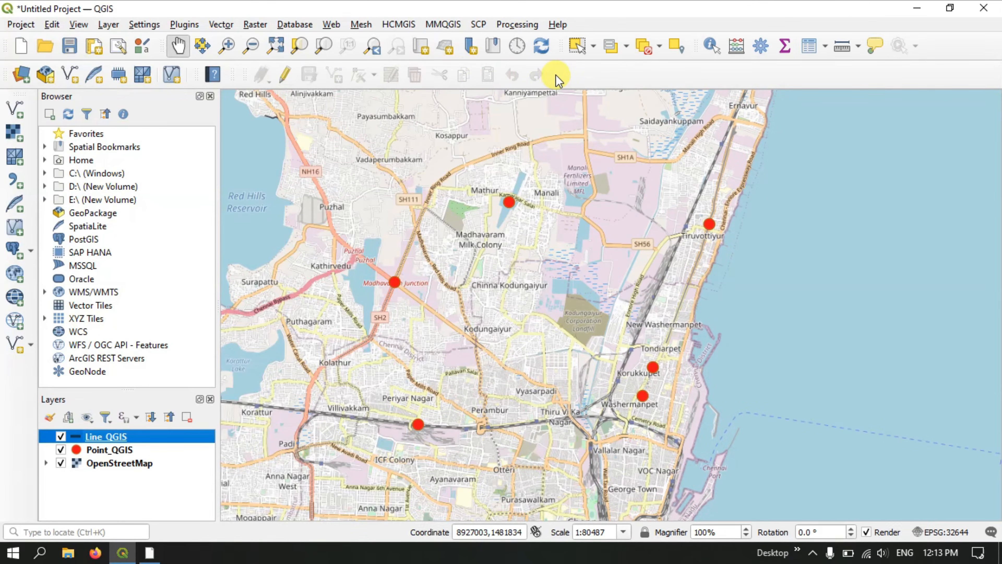
Step: Turn on editing for the Line_QGIS layer and start a line feature westward along Kamarajar Salai at its Periyathoppu Lake crossing
left_click(283, 77)
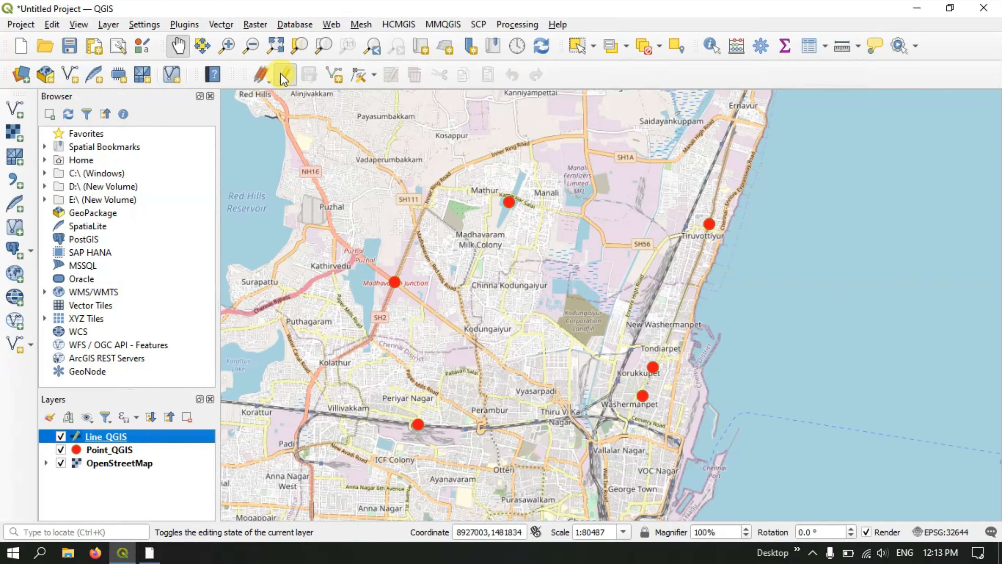
left_click(331, 76)
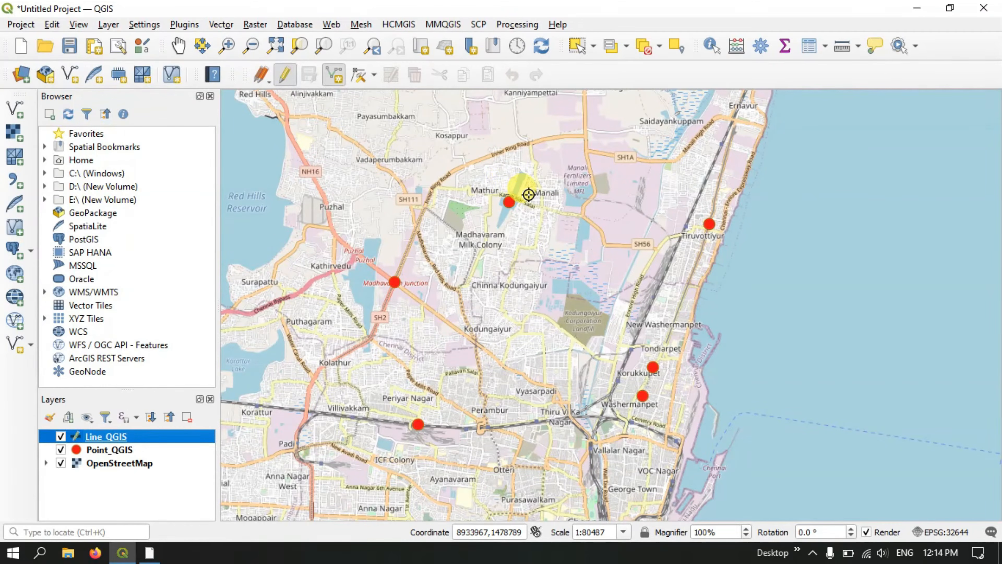
scroll(528, 183, "up", 1)
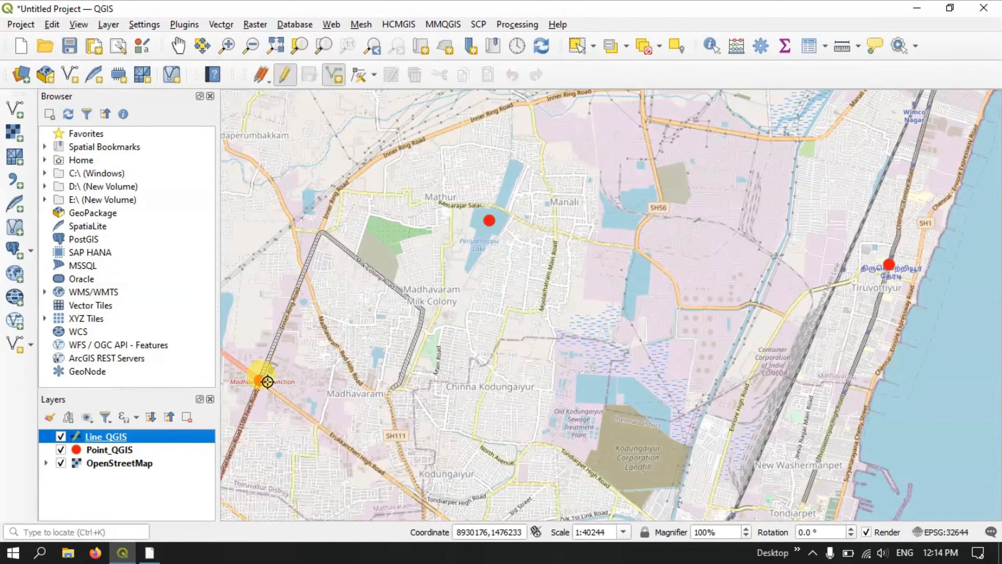
scroll(487, 209, "up", 2)
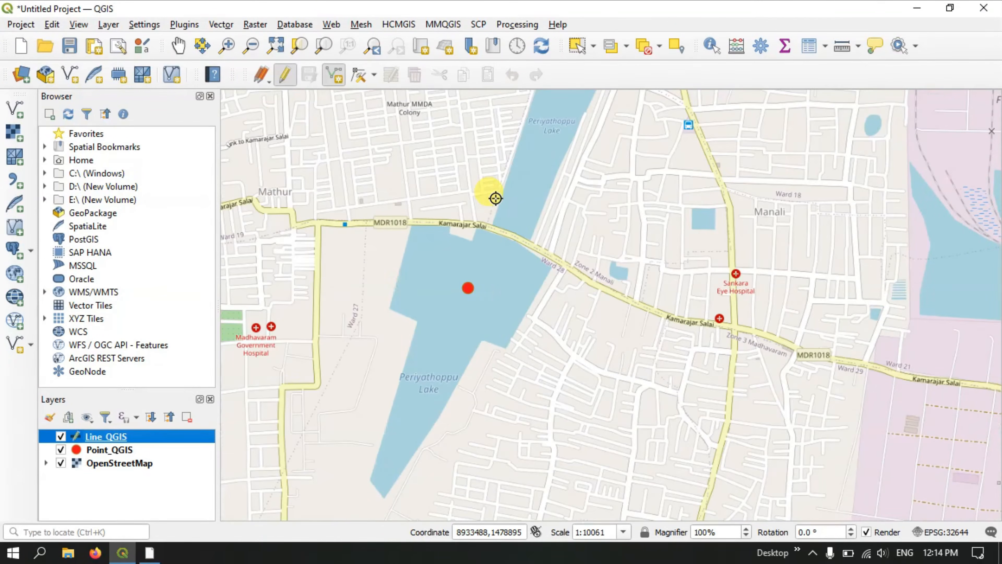
scroll(486, 209, "up", 1)
scroll(486, 209, "down", 2)
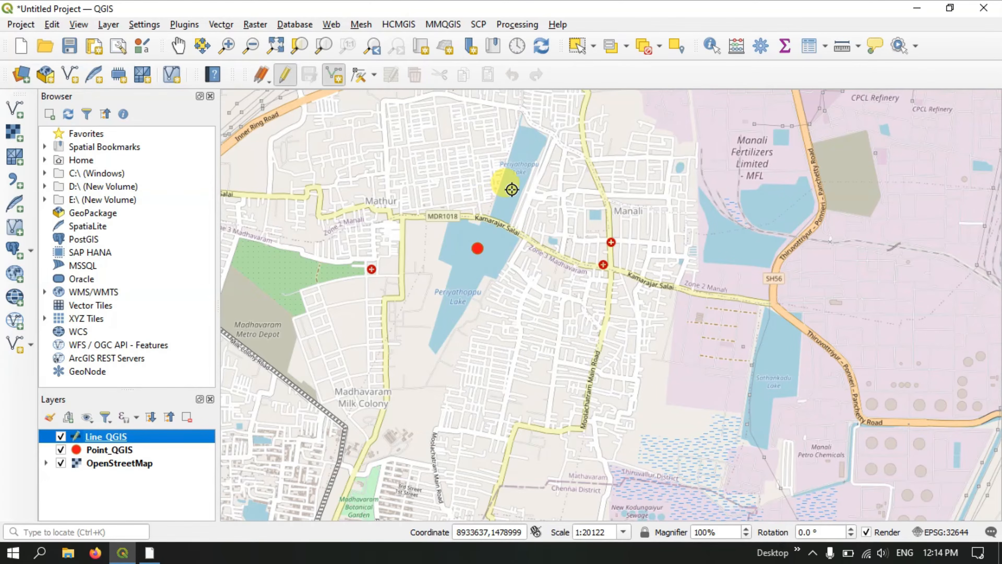
scroll(485, 173, "up", 1)
scroll(461, 227, "up", 2)
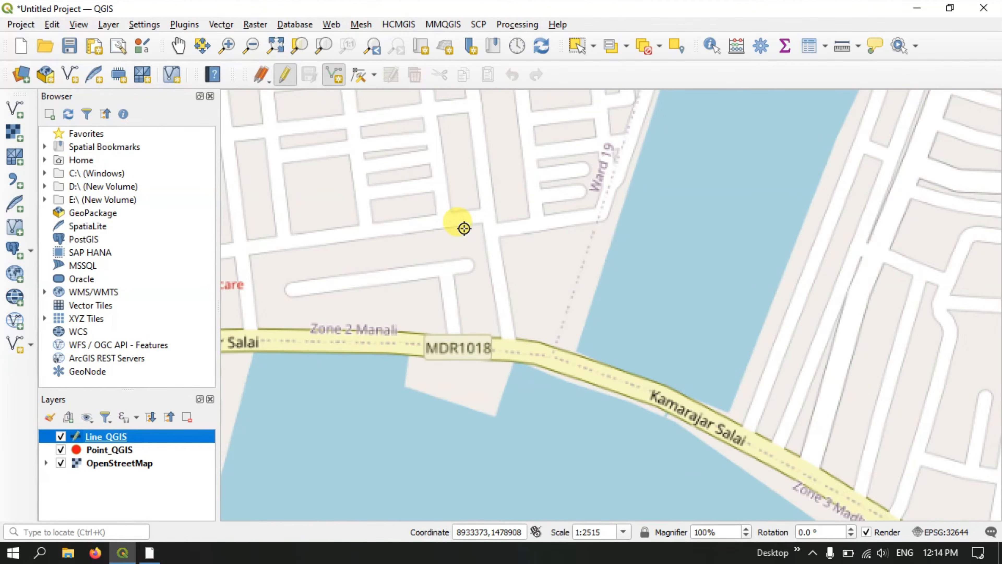
scroll(499, 233, "down", 2)
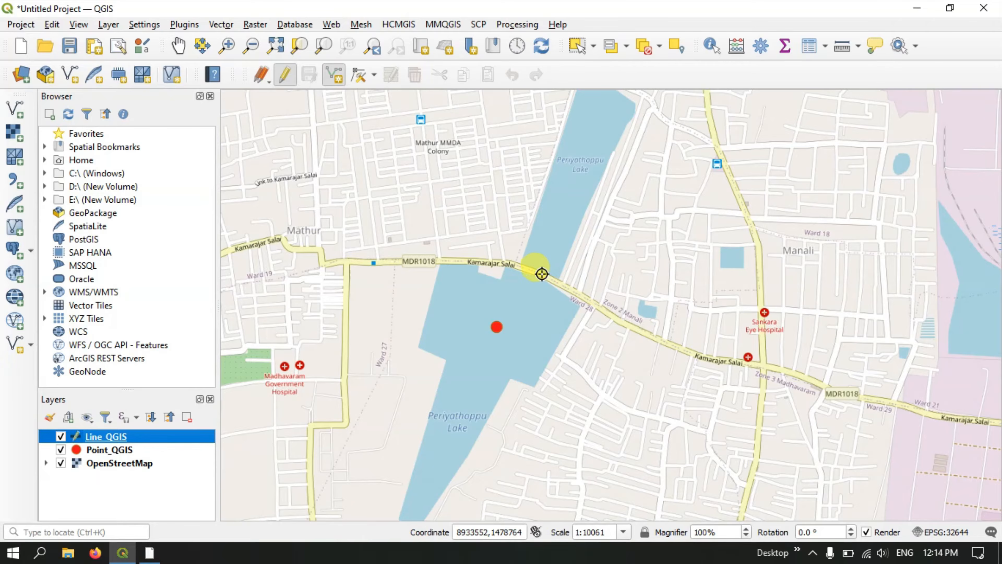
scroll(531, 278, "up", 1)
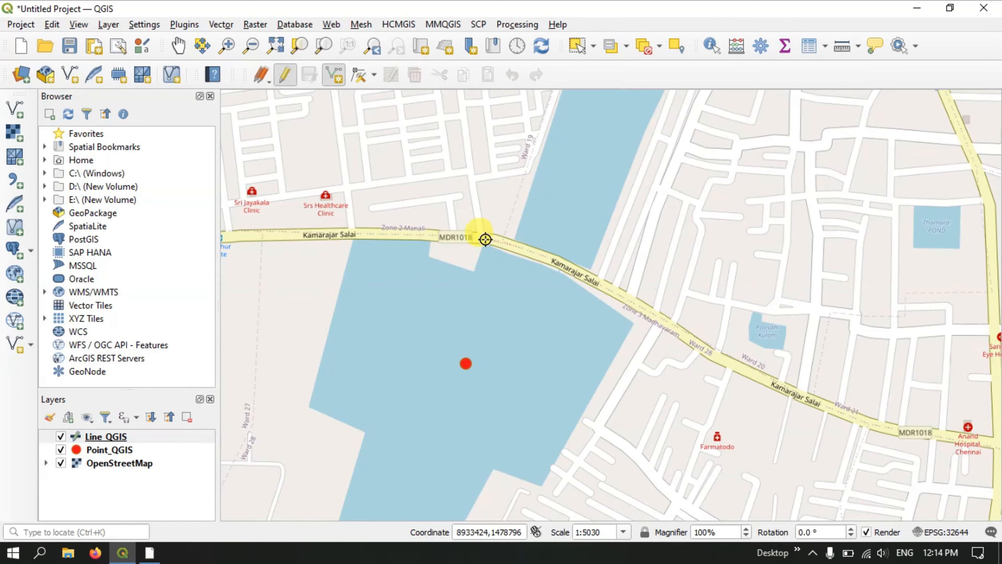
scroll(462, 238, "up", 1)
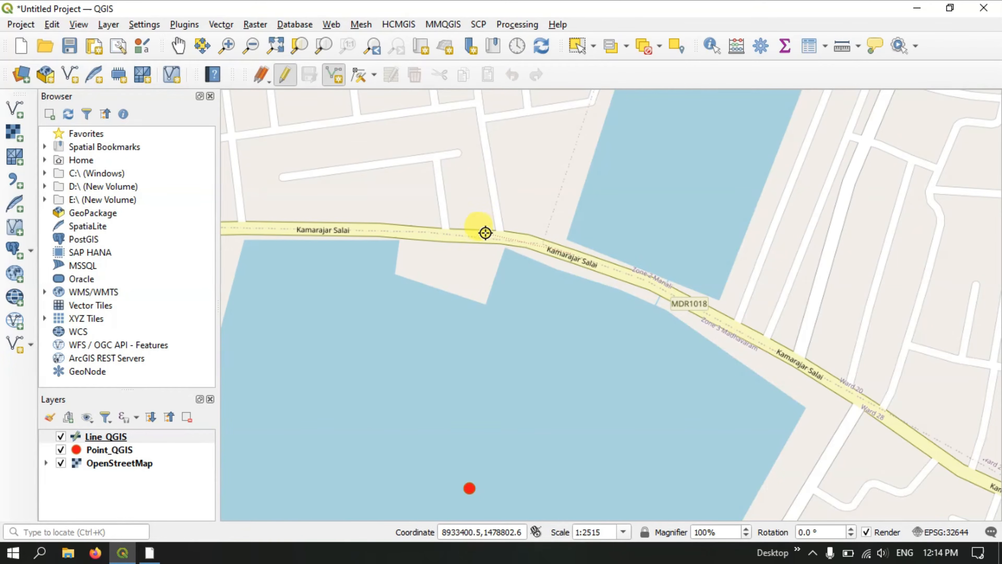
scroll(507, 235, "up", 2)
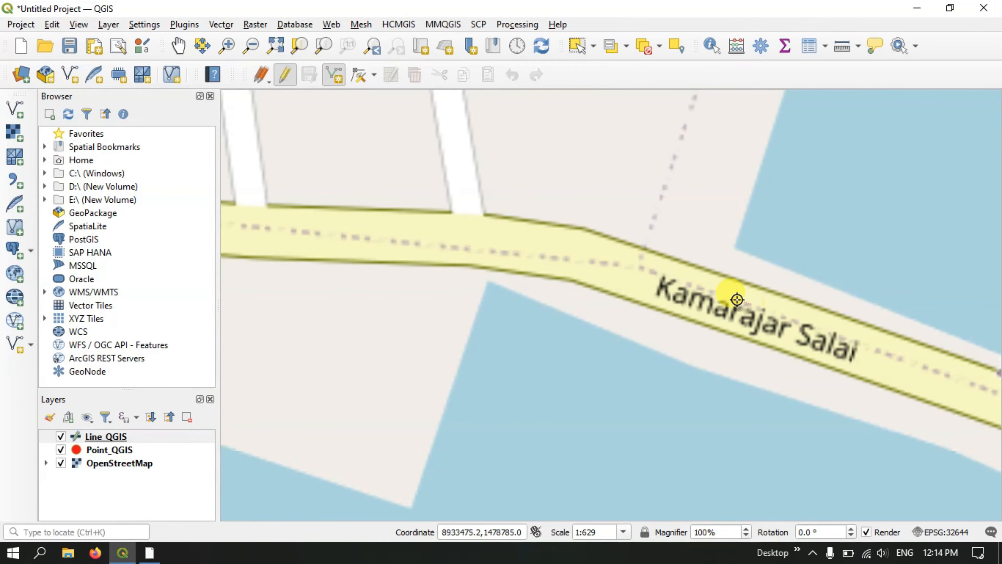
left_click(583, 257)
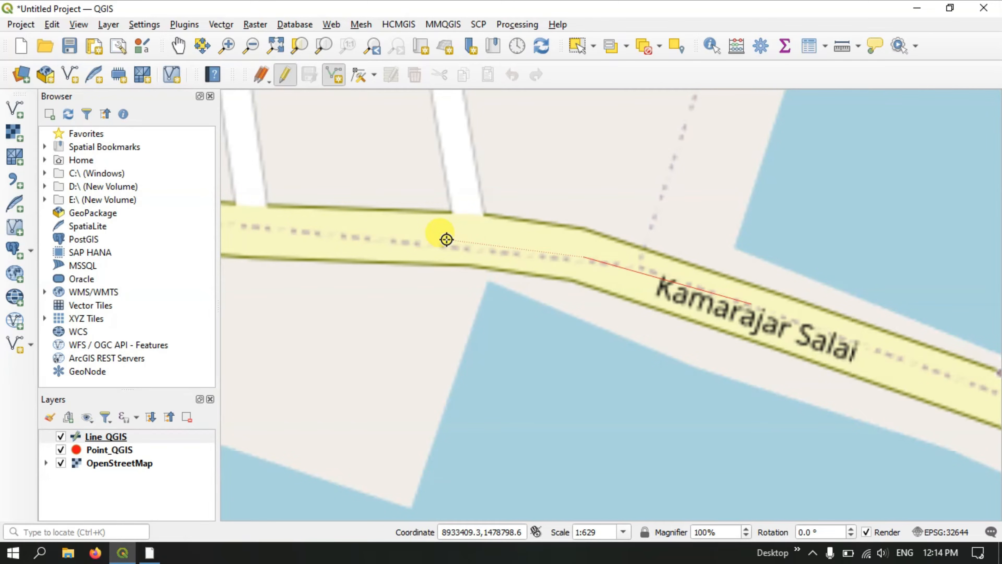
left_click(256, 227)
Step: Continue the line west along the Kamarajar Salai centerline, past Srs Healthcare Clinic, to the Ward 28 stretch
scroll(647, 260, "down", 2)
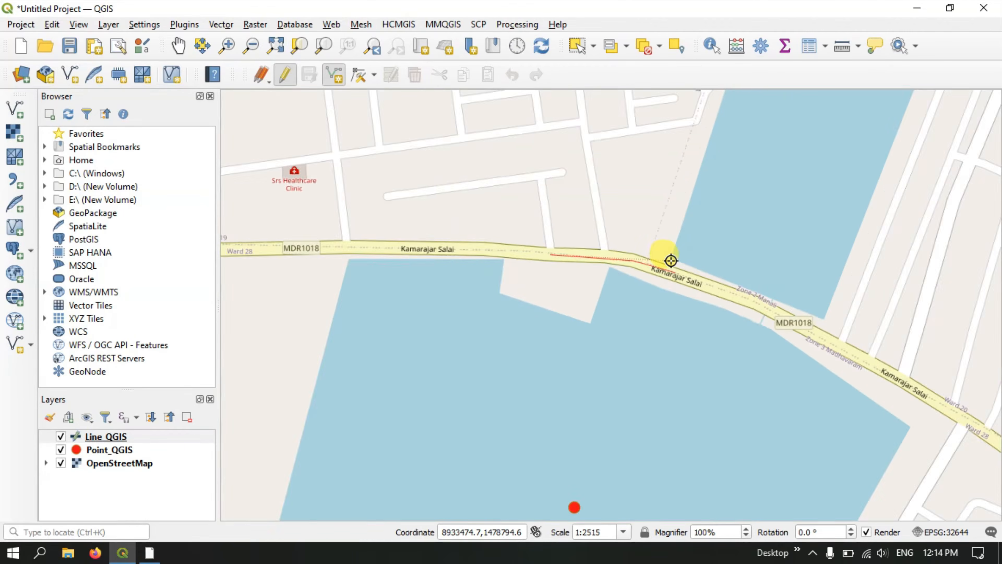
scroll(579, 246, "down", 1)
scroll(512, 224, "up", 2)
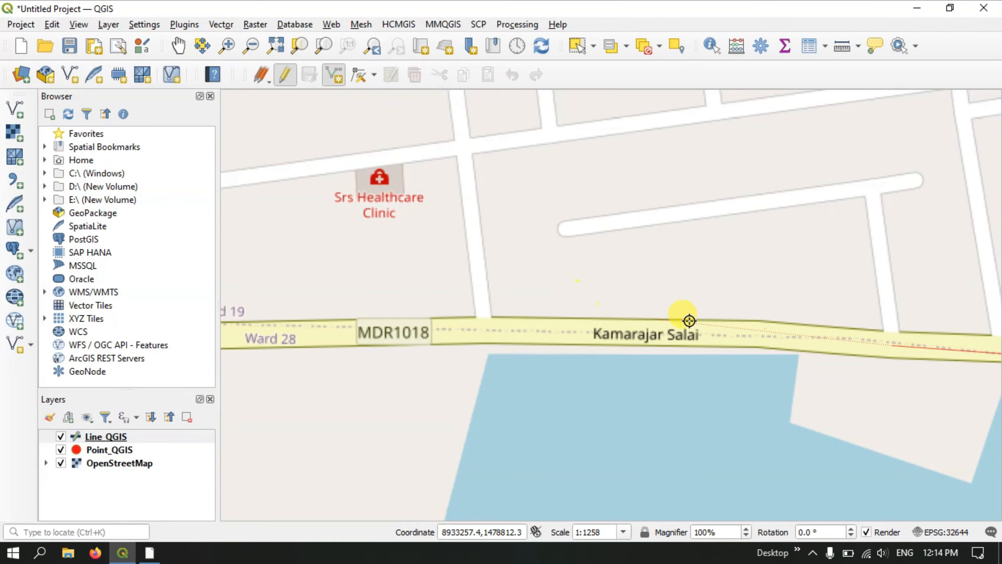
left_click(772, 335)
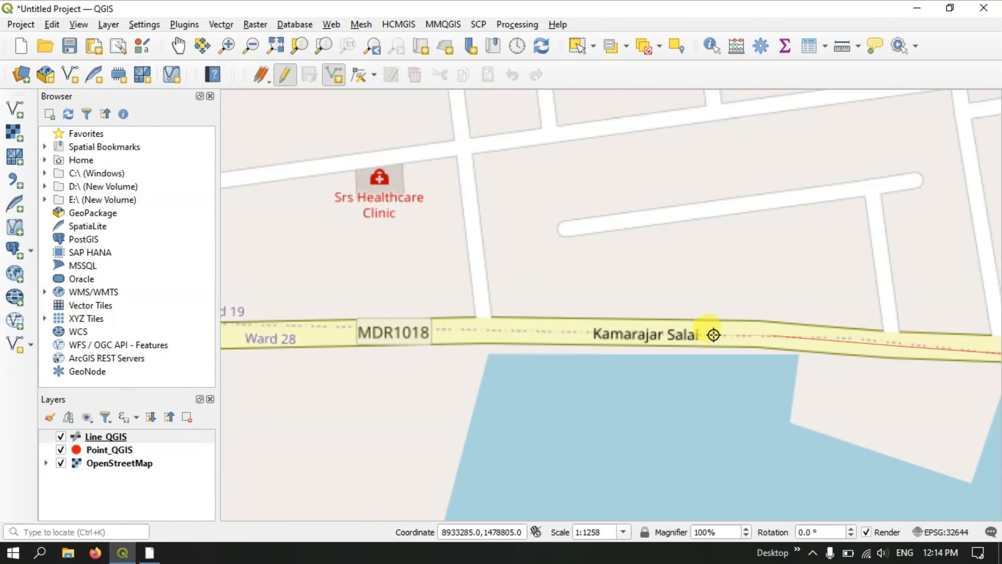
left_click(649, 334)
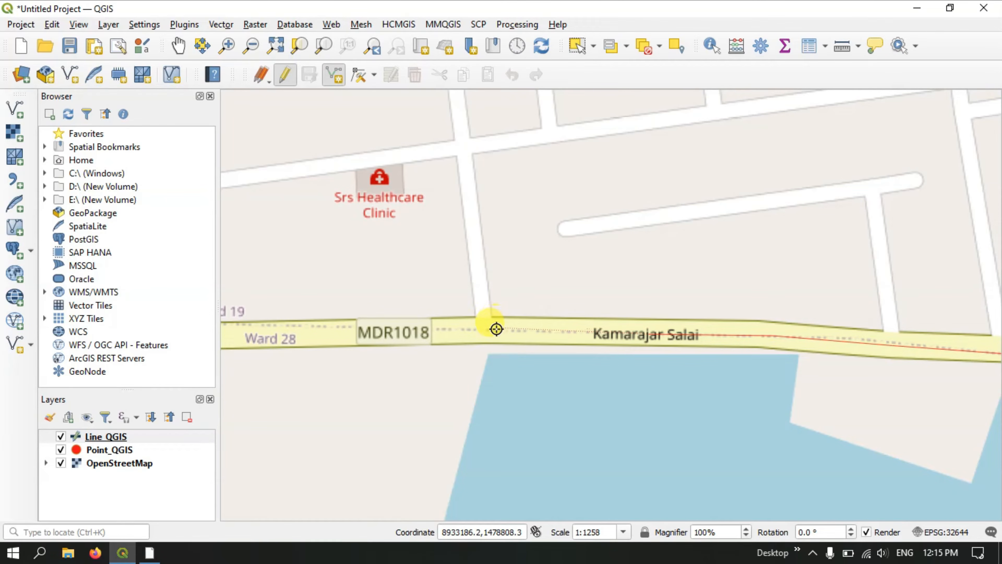
left_click(404, 331)
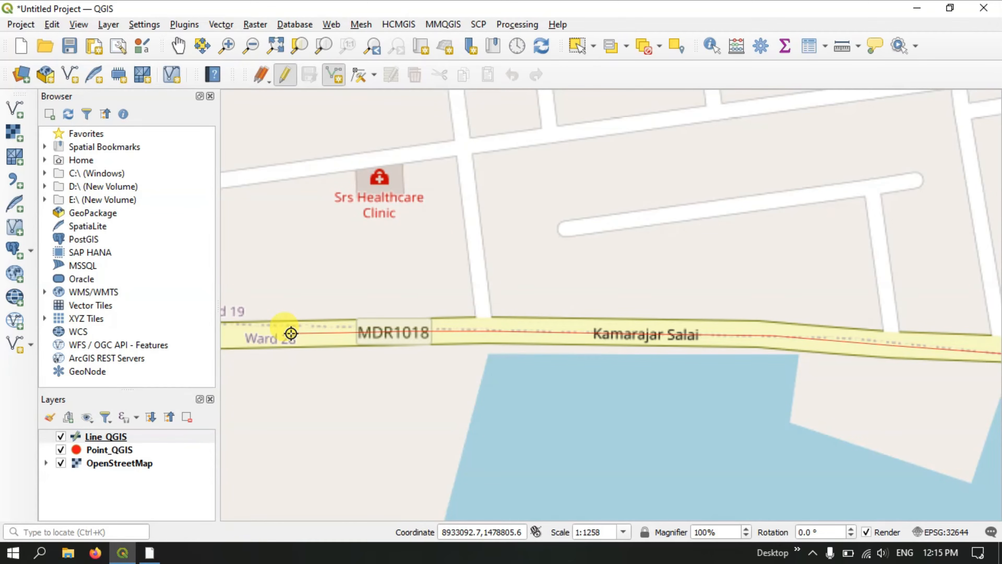
Step: Extend the line west along Kamarajar Salai through the slight road bend at the Mathur Gate bus stop
scroll(710, 241, "up", 2)
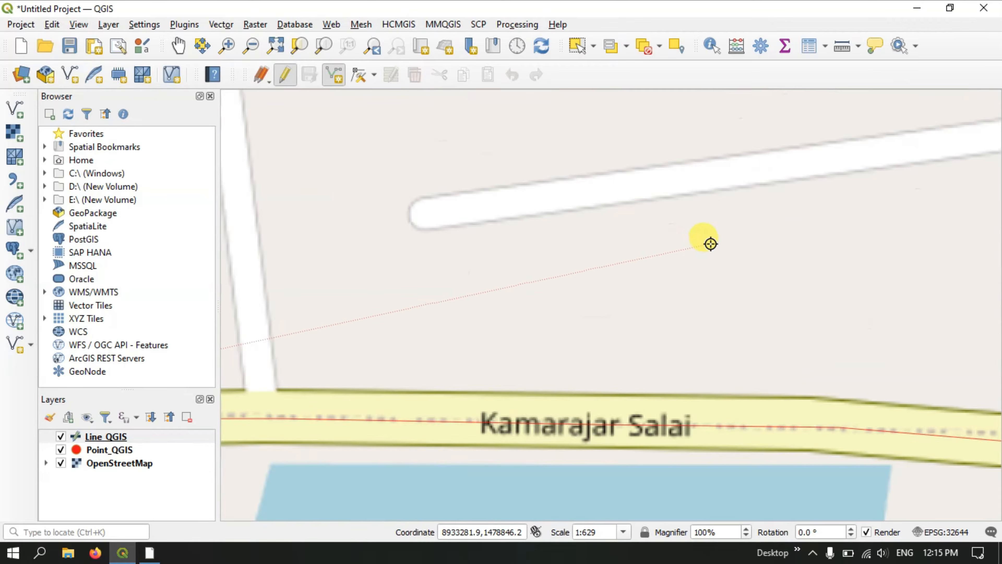
scroll(719, 243, "down", 1)
scroll(720, 243, "down", 3)
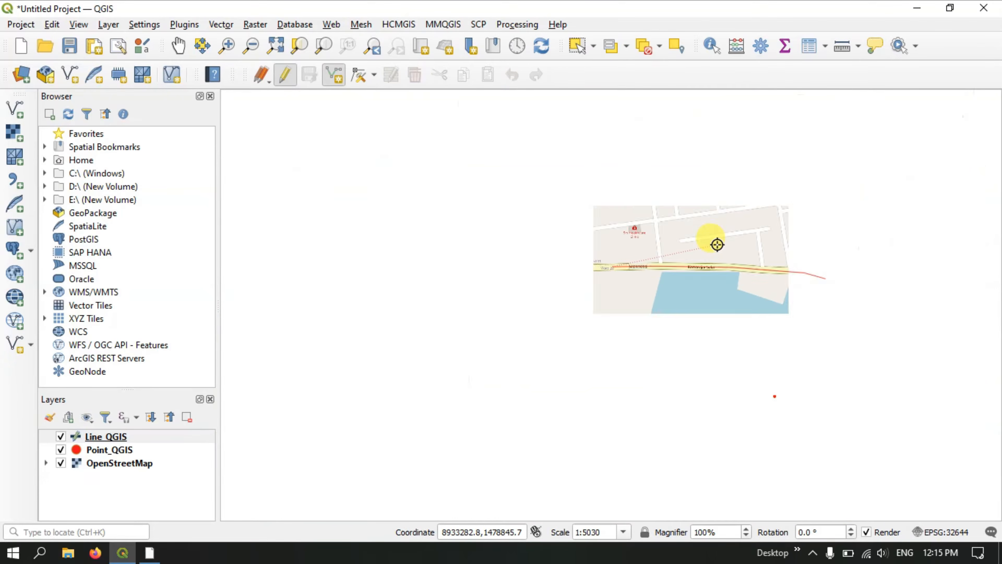
scroll(547, 267, "up", 1)
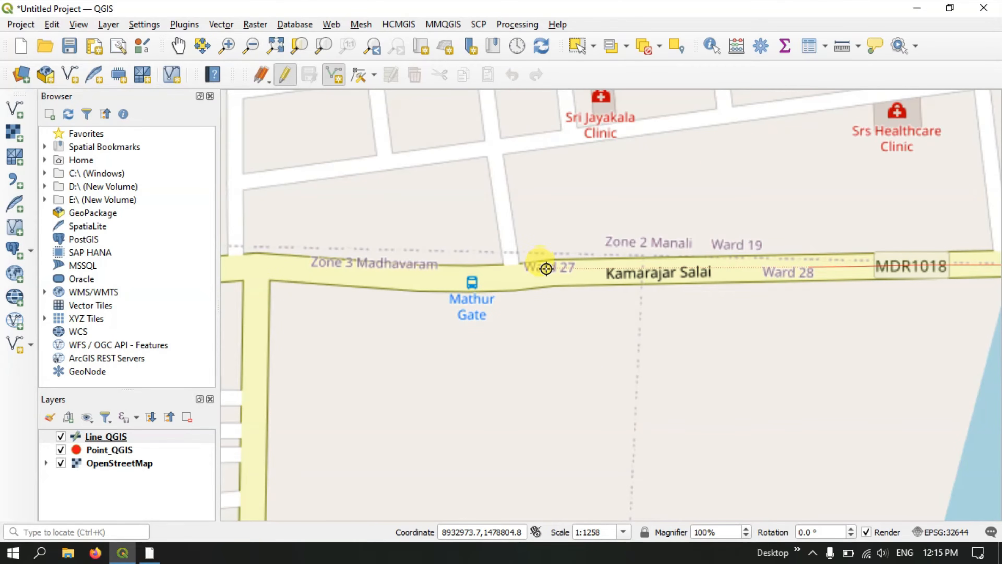
scroll(546, 267, "up", 2)
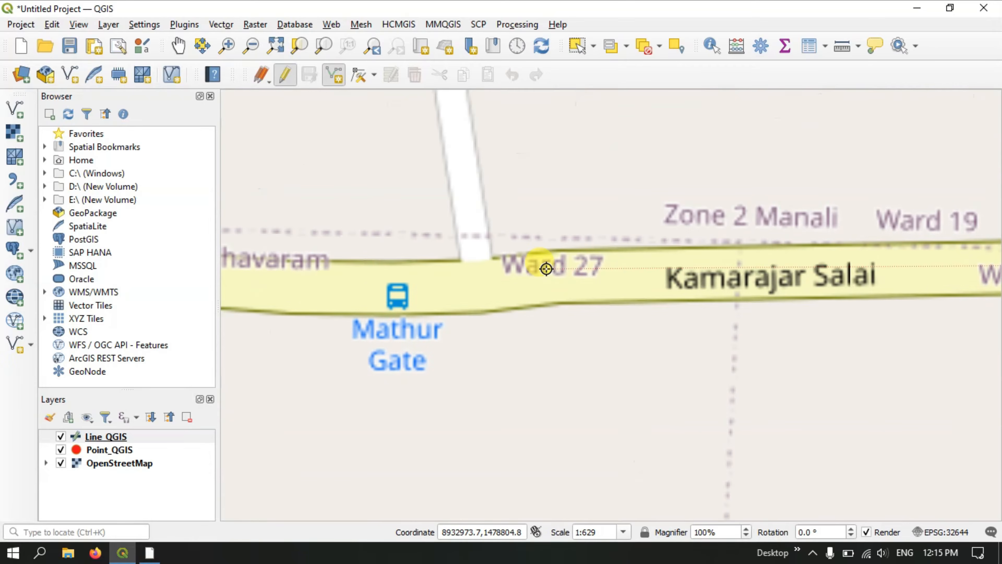
left_click(567, 273)
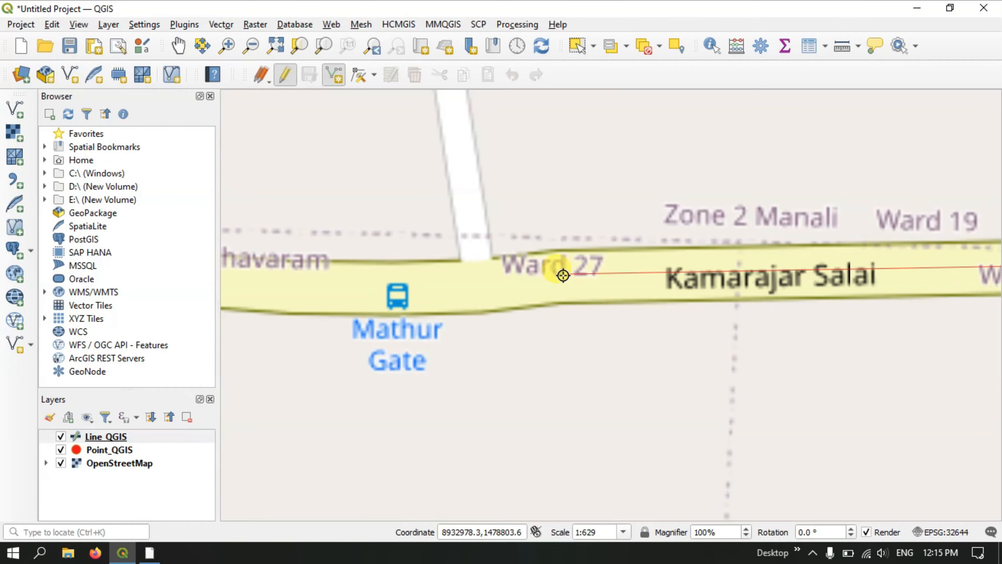
left_click(510, 285)
left_click(456, 287)
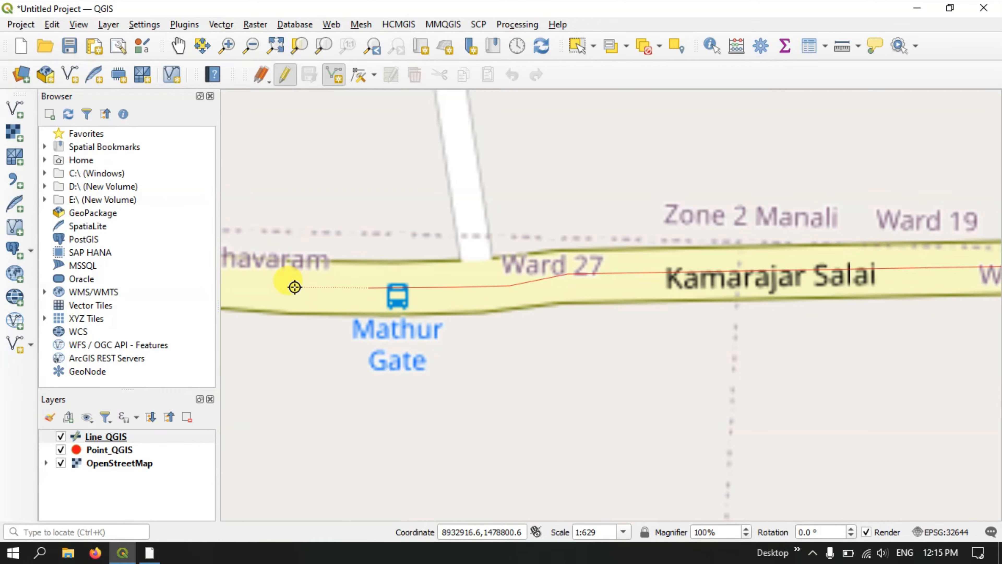
Step: Trace the line from Mathur Gate across the side-road junction and along the southwest-sloping part of Kamarajar Salai
scroll(626, 318, "up", 2)
scroll(626, 318, "down", 3)
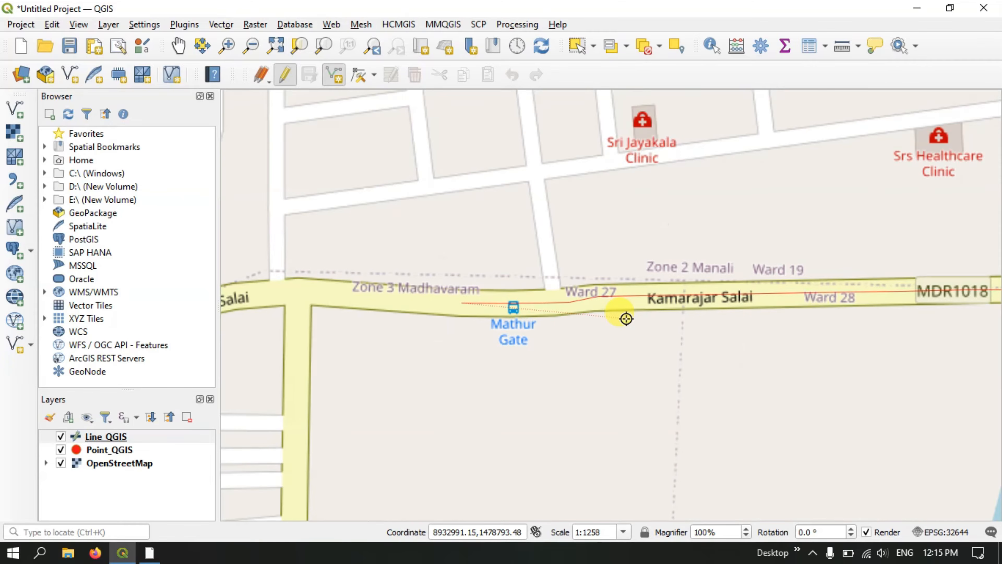
scroll(626, 318, "down", 1)
scroll(513, 316, "down", 1)
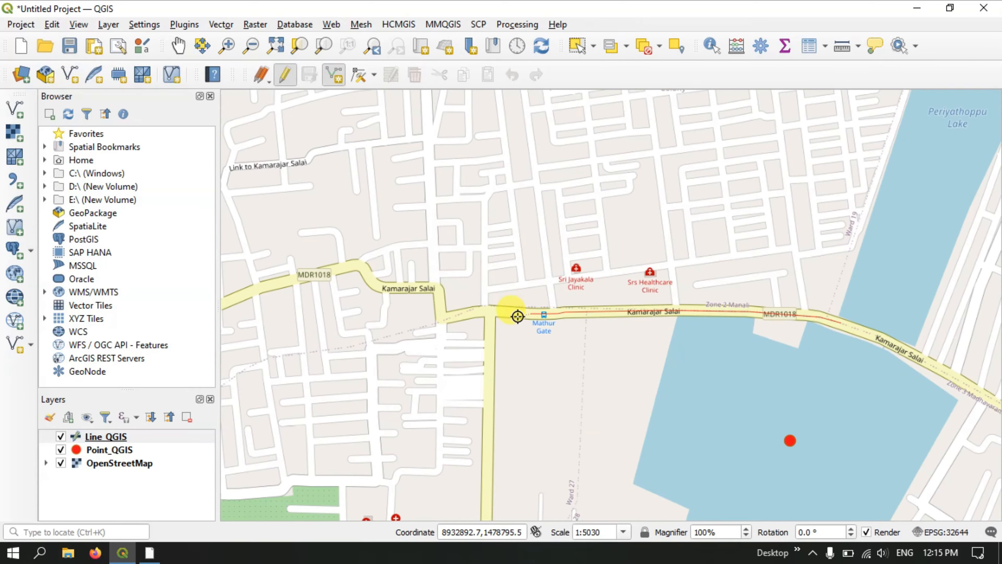
scroll(517, 315, "down", 2)
scroll(517, 315, "up", 2)
scroll(517, 316, "up", 2)
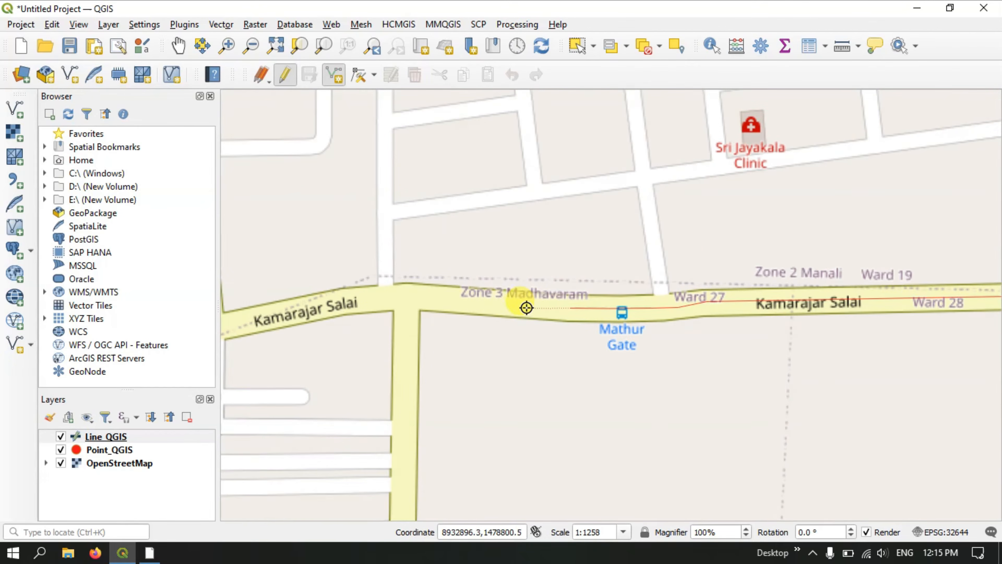
left_click(494, 303)
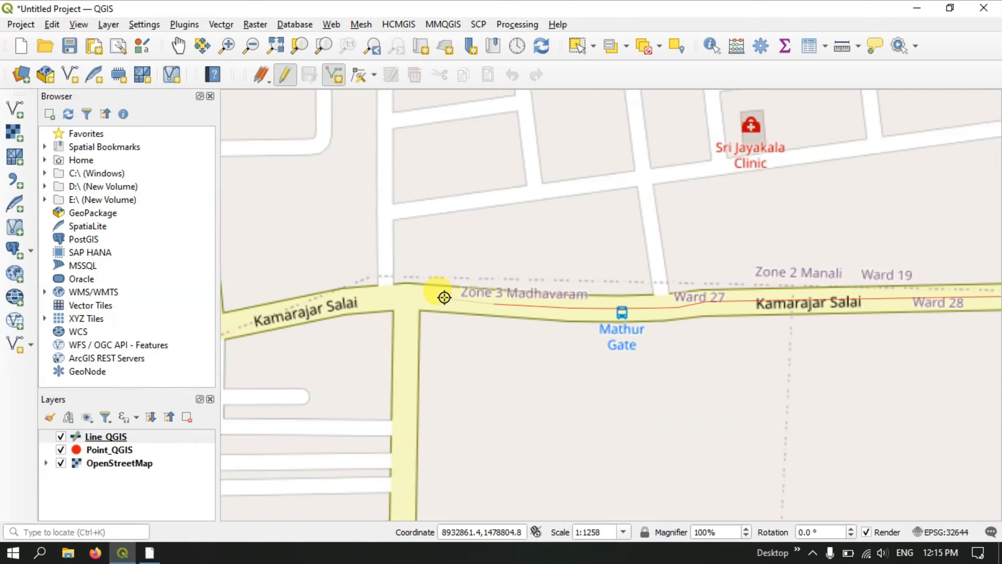
left_click(384, 298)
left_click(310, 308)
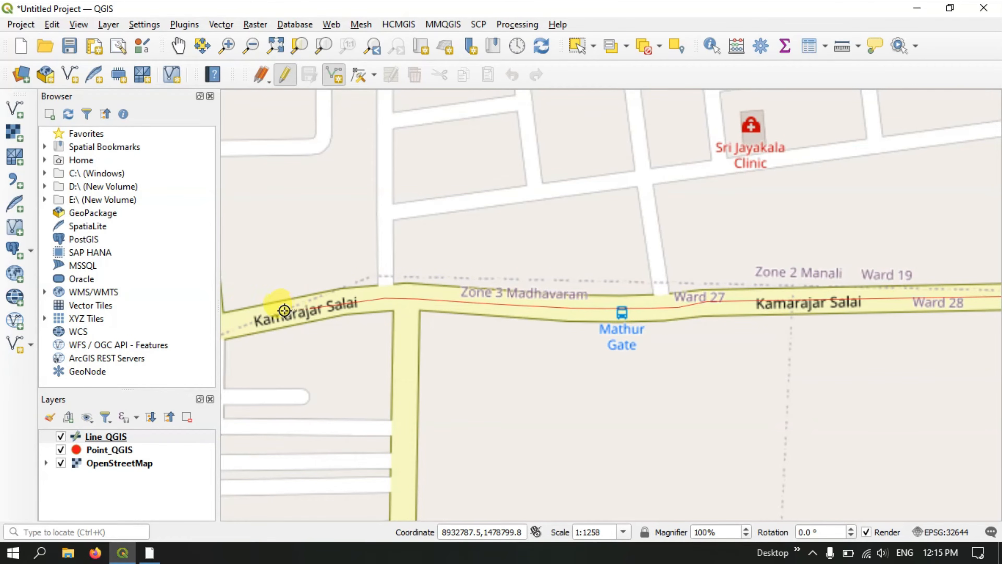
Step: Continue the line to the Kamarajar Salai corner west of Mathur Gate, north up the short leg and west around the bend past the MDR1018 label
scroll(671, 228, "up", 2)
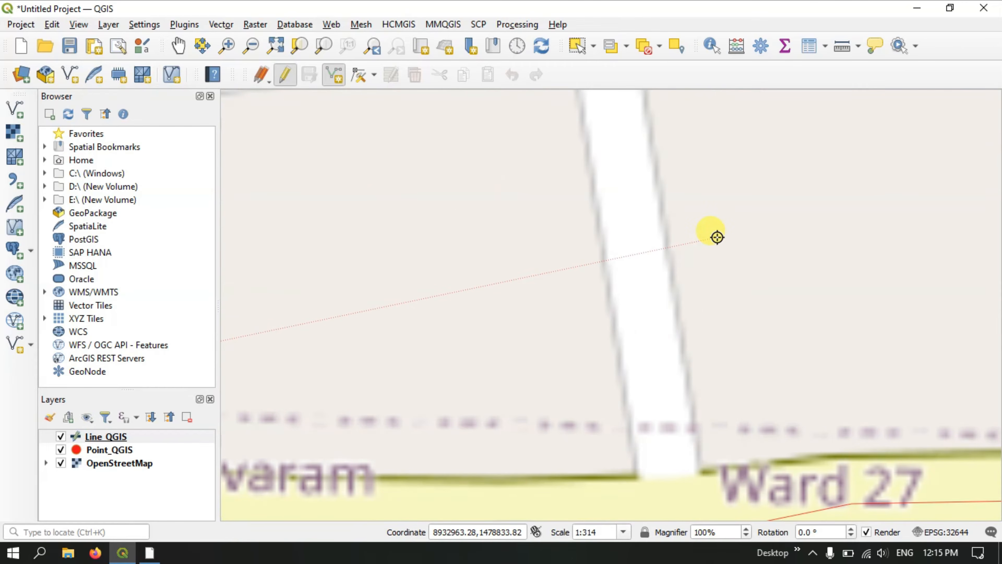
scroll(716, 235, "down", 2)
scroll(717, 237, "down", 1)
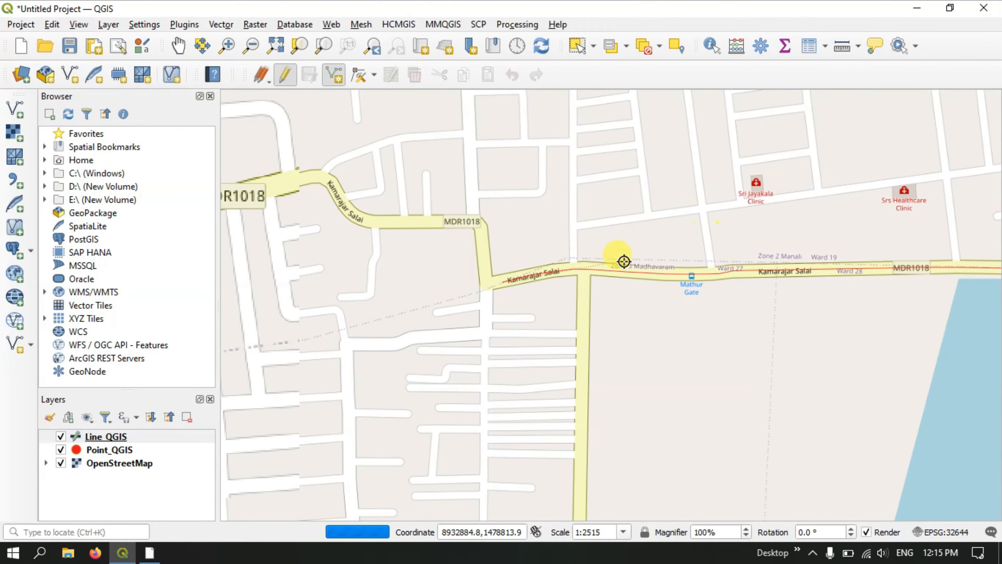
scroll(450, 267, "down", 1)
scroll(450, 268, "up", 1)
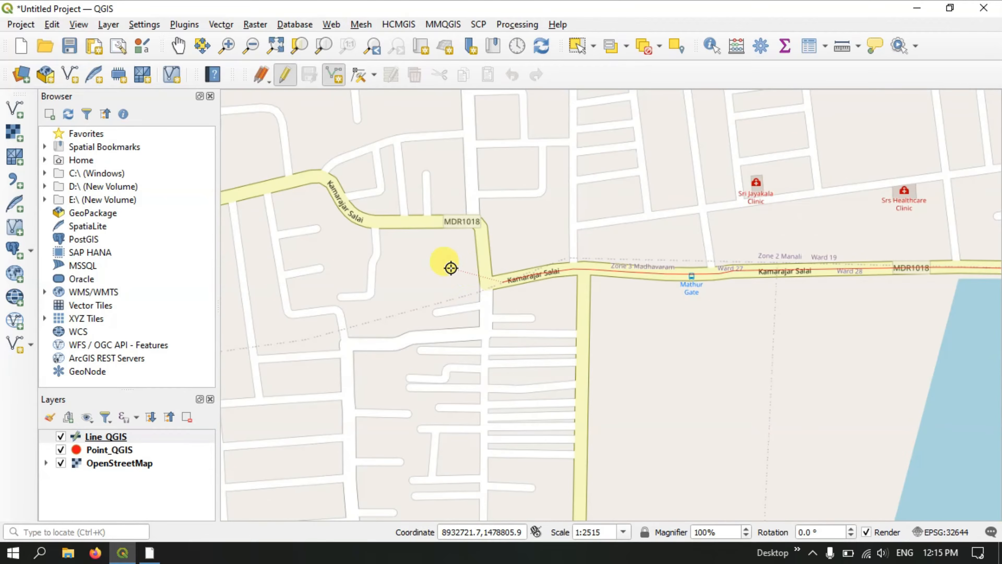
scroll(475, 283, "up", 1)
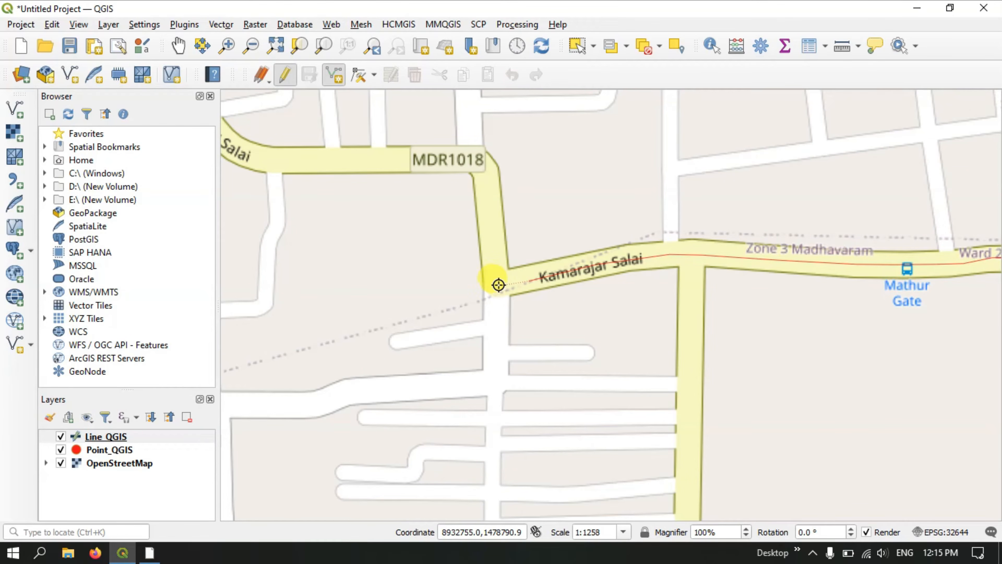
left_click(498, 284)
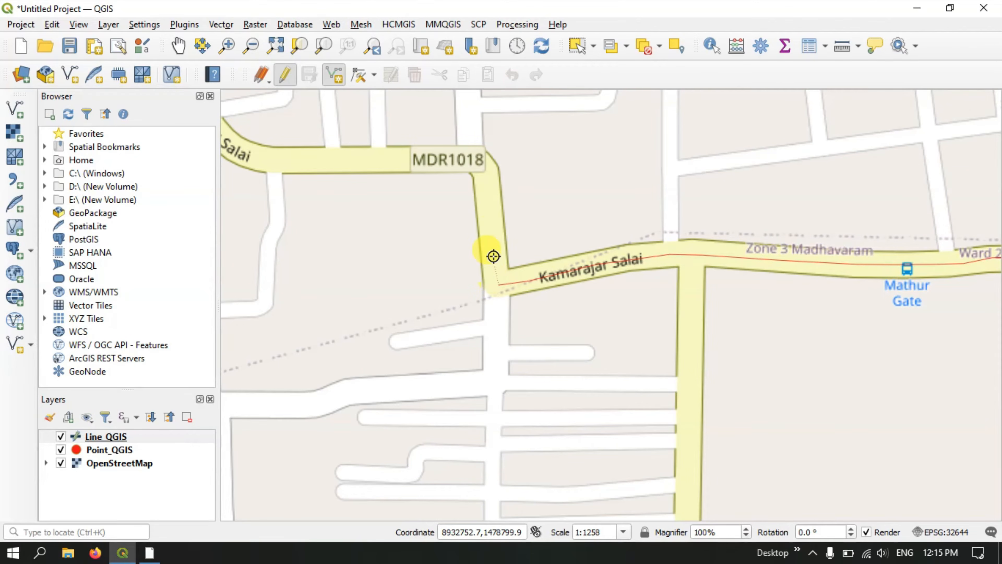
left_click(491, 187)
left_click(485, 164)
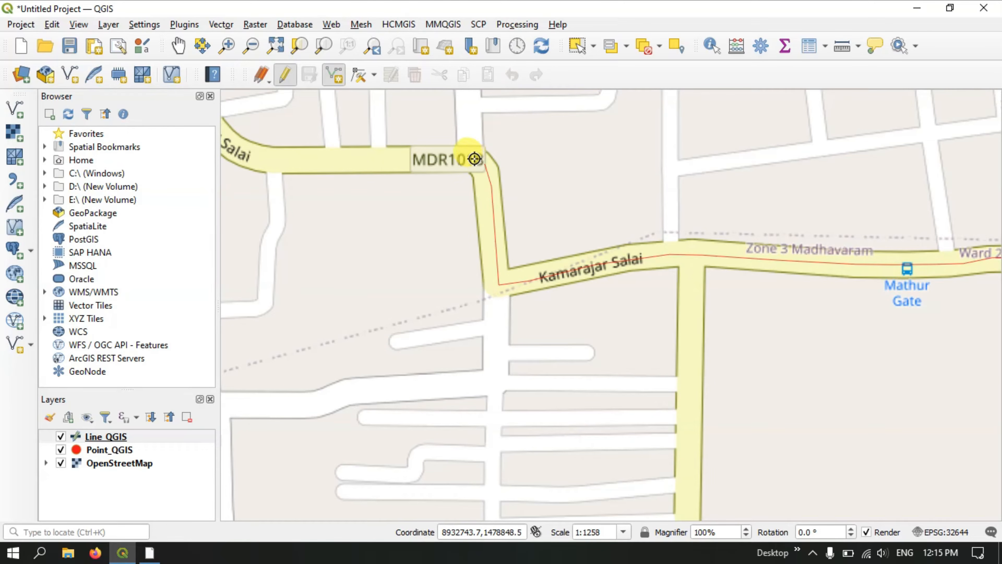
left_click(474, 159)
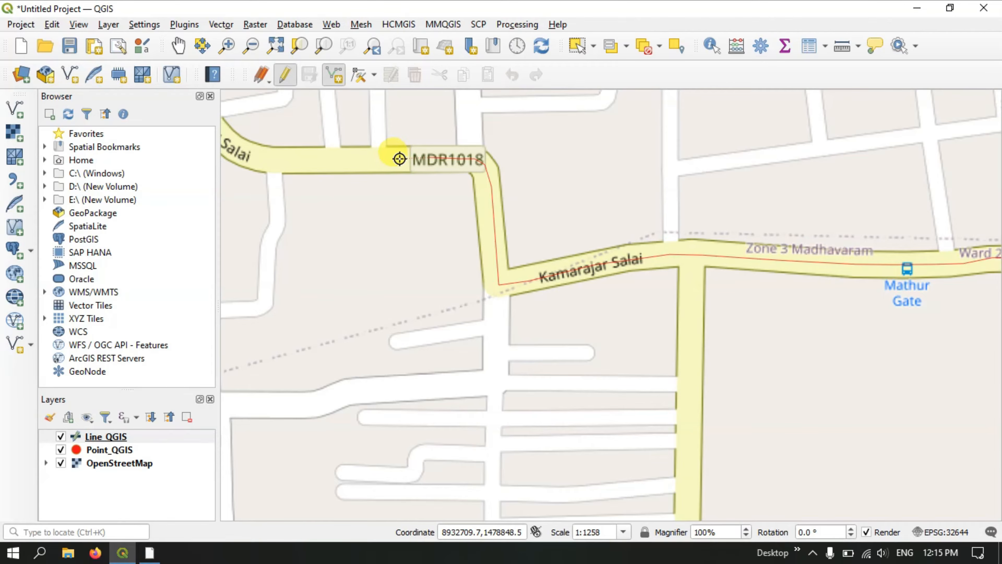
left_click(399, 159)
Step: Extend the line west along the straight MDR1018 stretch and northwest through the S-shaped curve of Kamarajar Salai
scroll(699, 207, "up", 2)
scroll(699, 207, "down", 2)
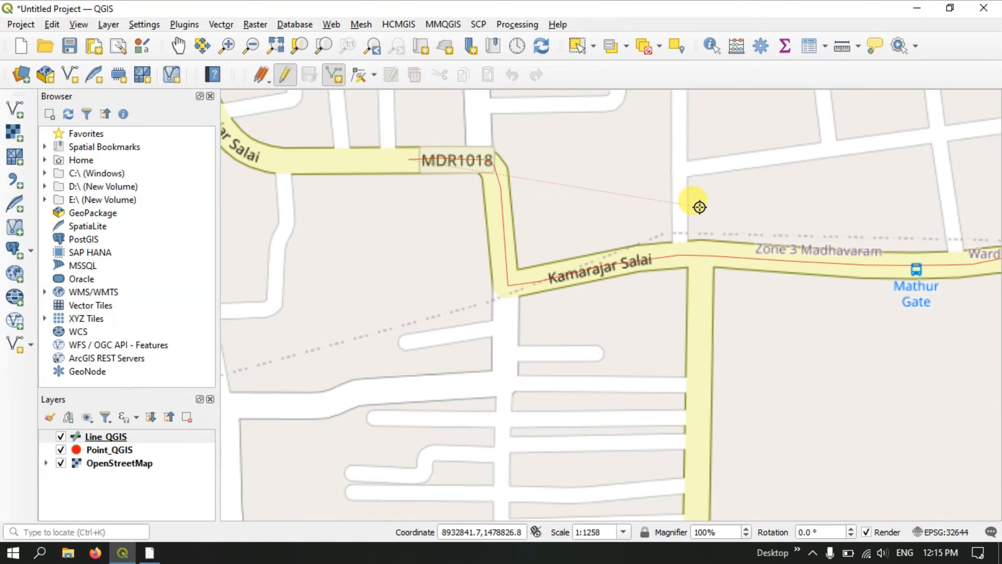
scroll(699, 206, "down", 1)
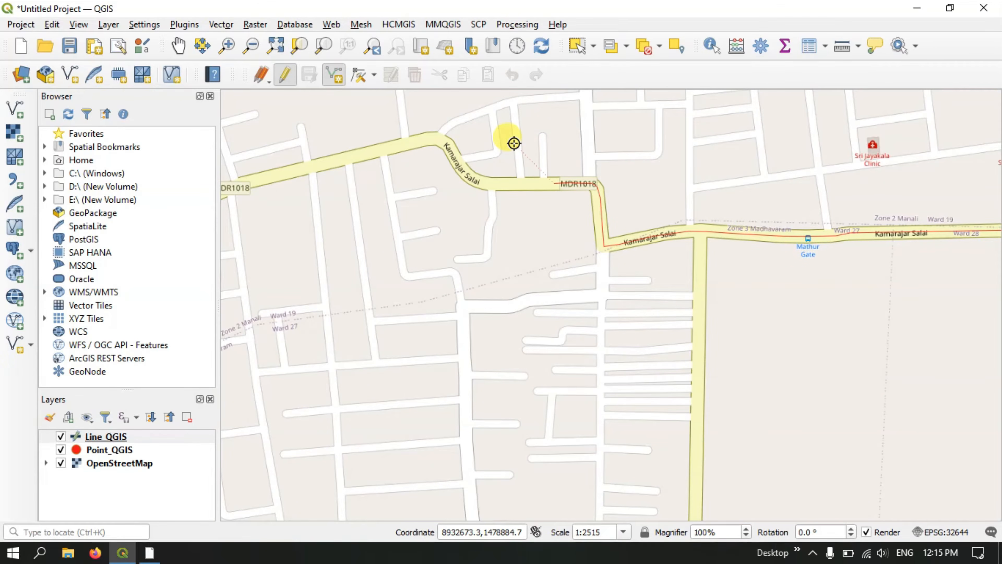
scroll(514, 143, "up", 1)
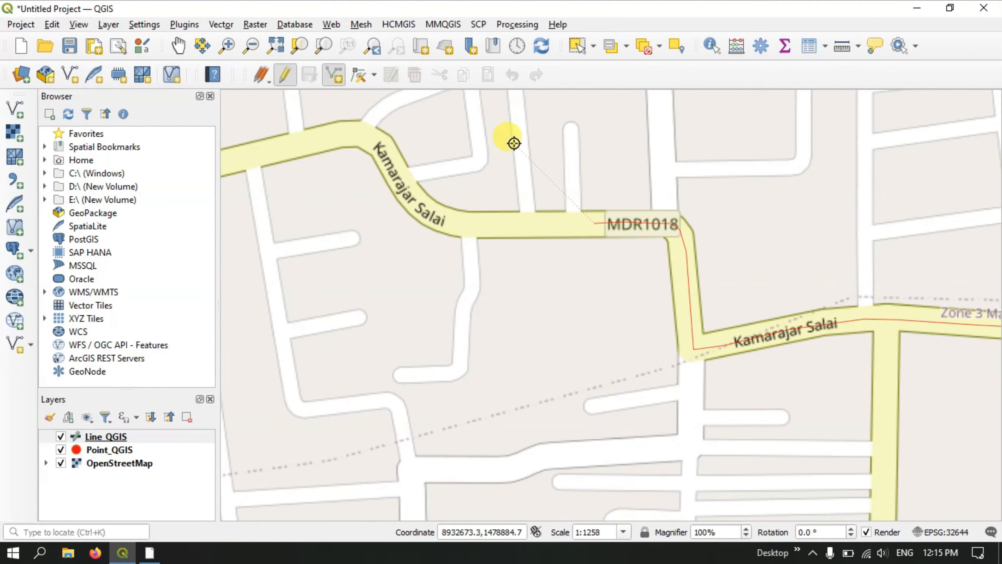
left_click(539, 224)
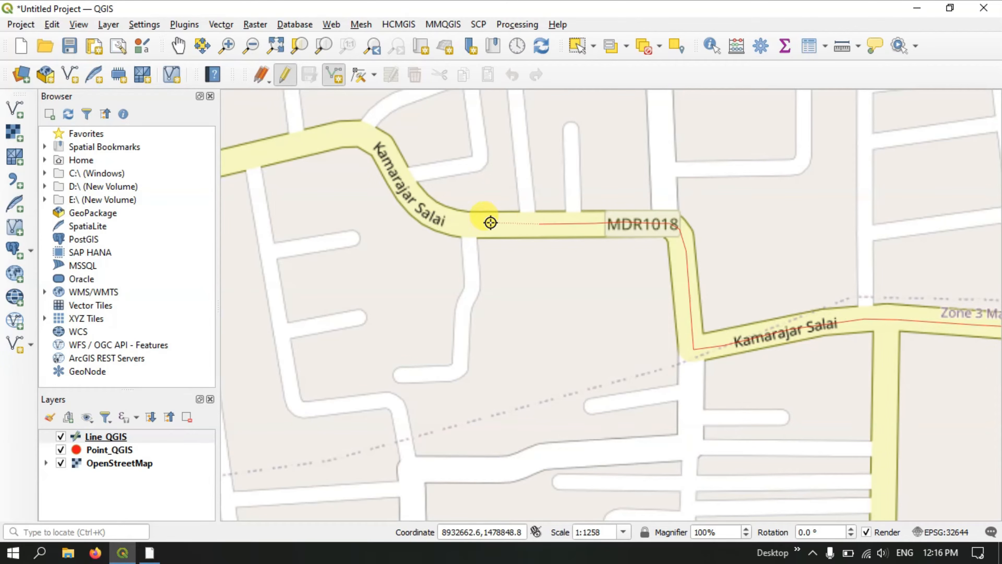
left_click(451, 223)
left_click(423, 207)
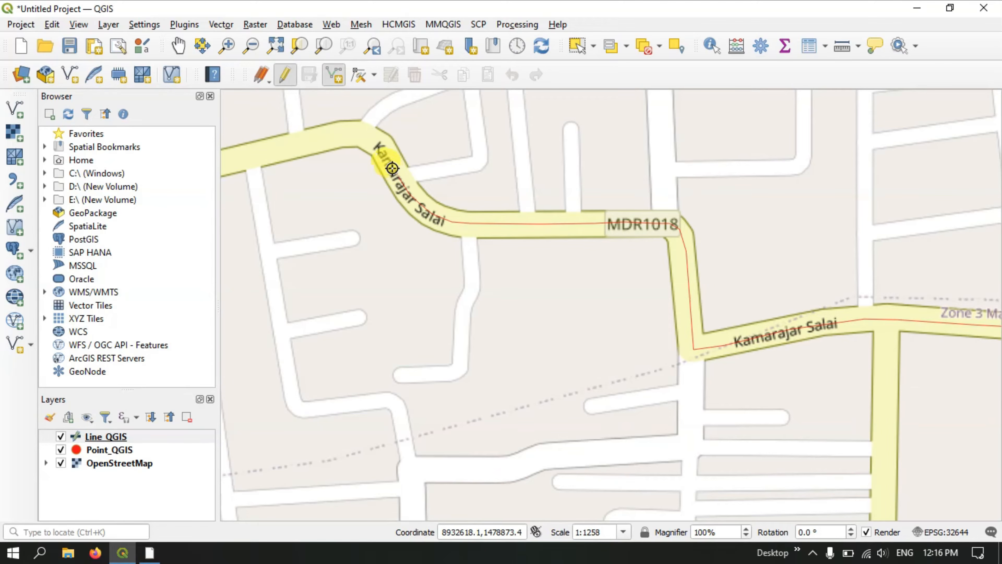
left_click(368, 137)
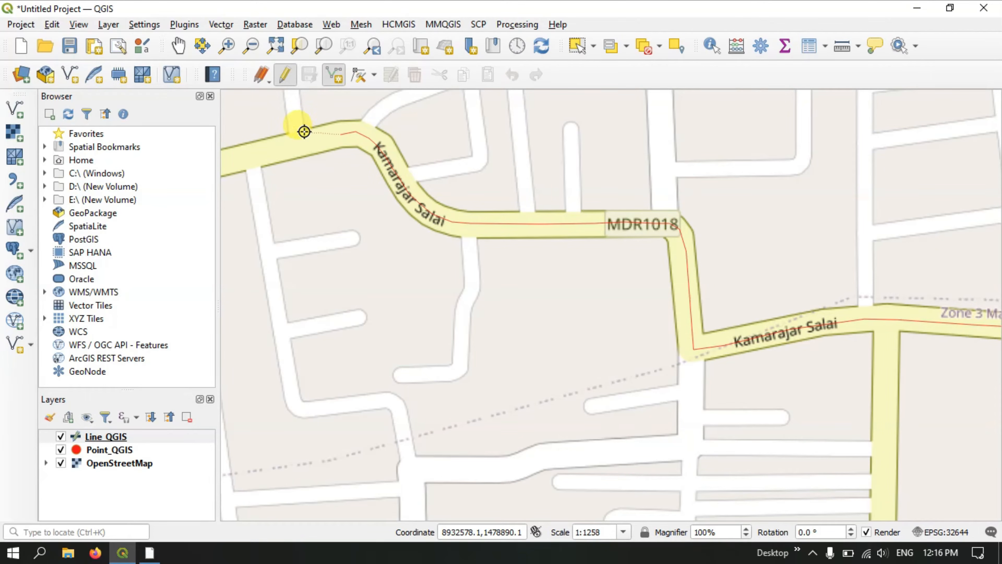
Step: Trace the line west-southwest along Kamarajar Salai from the top of the curve to the side-road junction at the next MDR1018 label
scroll(692, 197, "up", 1)
scroll(694, 195, "up", 1)
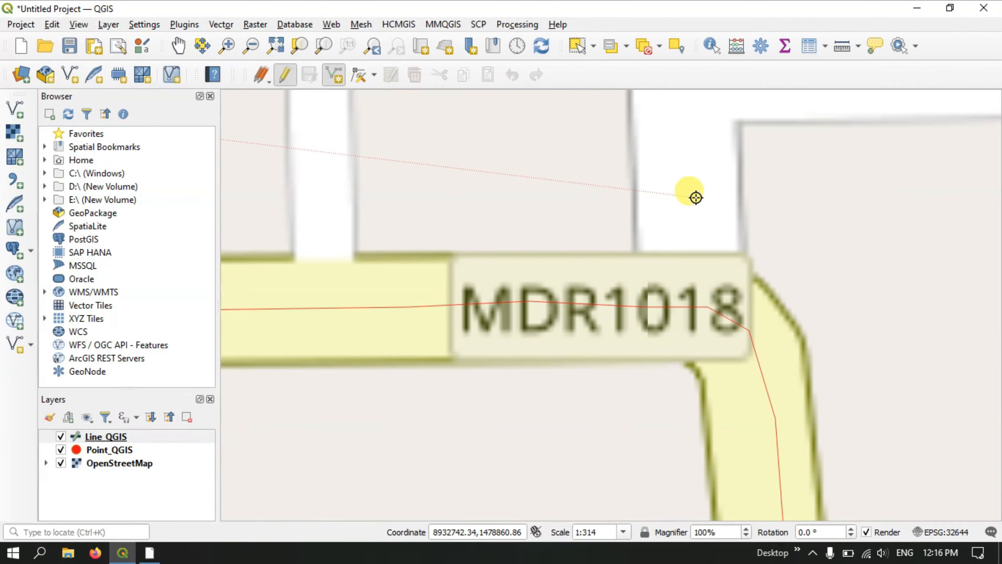
scroll(694, 196, "down", 3)
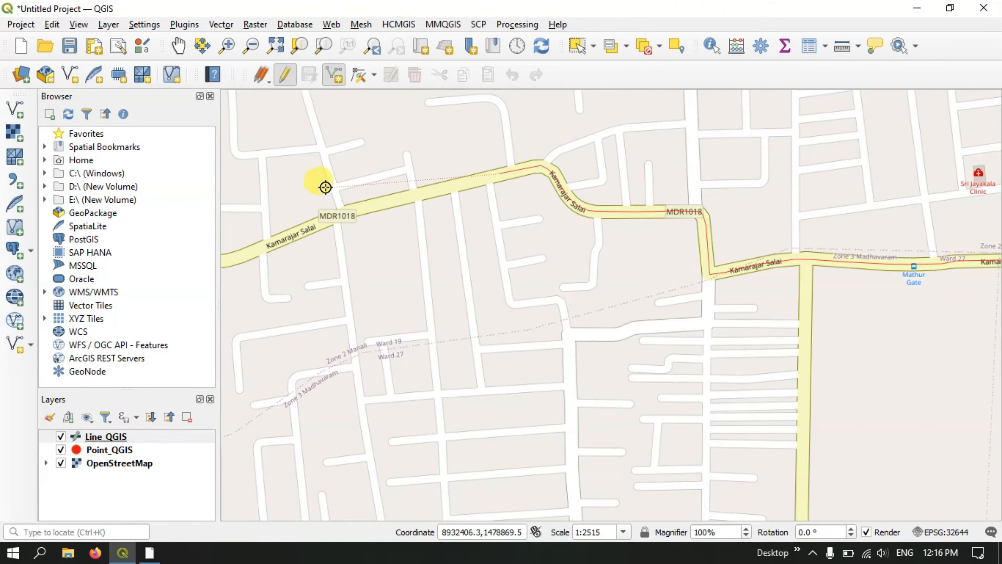
scroll(325, 186, "up", 1)
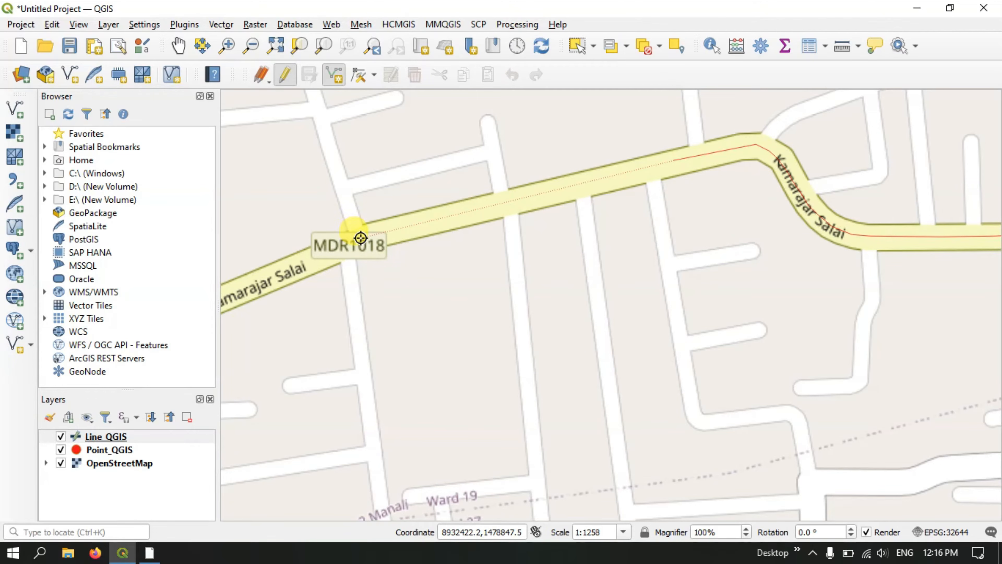
left_click(360, 237)
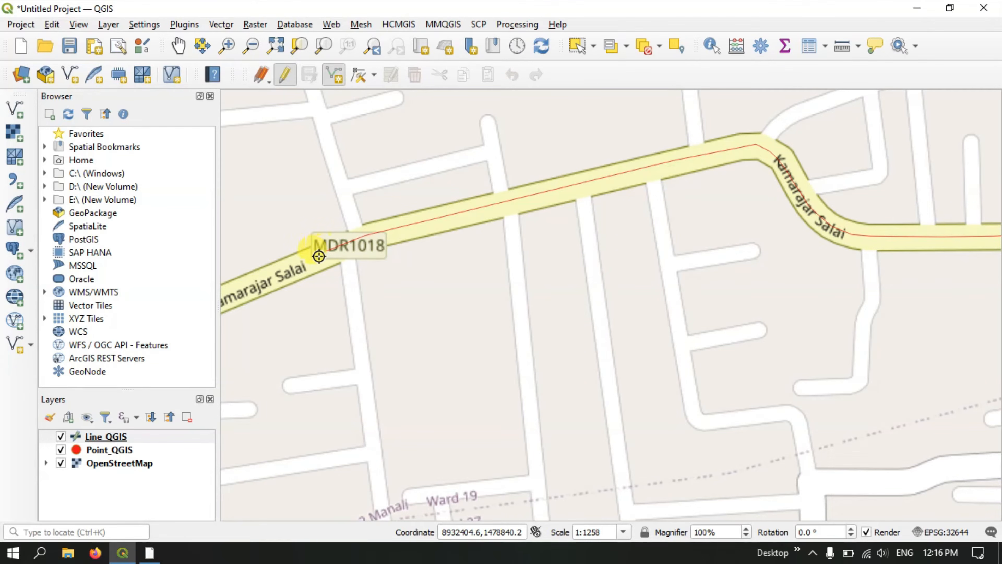
Step: Continue the line southwest from the MDR1018 junction and west into the rounded corner where Kamarajar Salai turns north
scroll(583, 217, "up", 1)
scroll(595, 217, "down", 2)
scroll(359, 261, "down", 1)
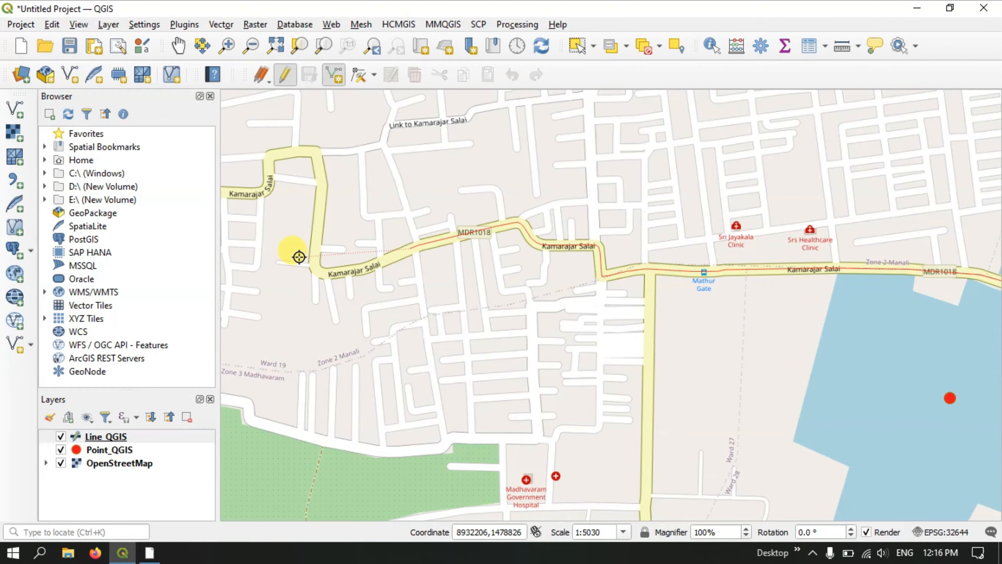
scroll(311, 267, "up", 1)
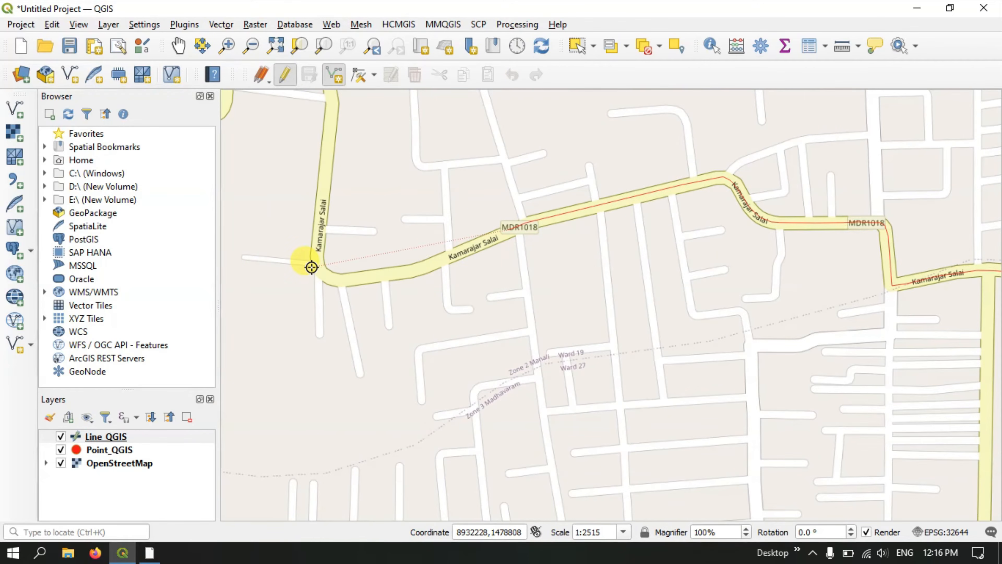
left_click(430, 263)
left_click(398, 272)
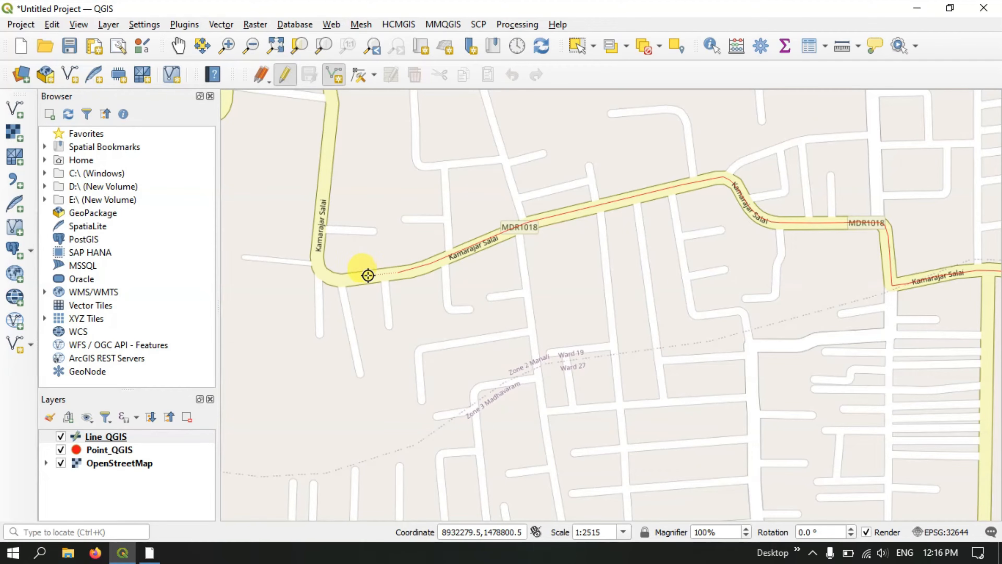
left_click(356, 276)
left_click(327, 274)
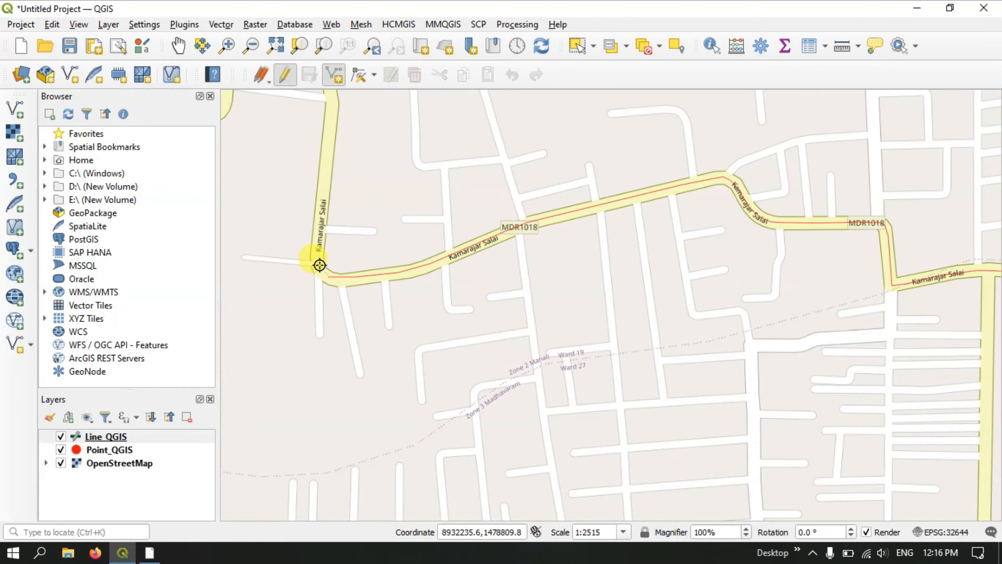
Step: Trace the line around the rounded corner and north along the straight northbound leg of Kamarajar Salai
left_click(315, 251)
left_click(320, 222)
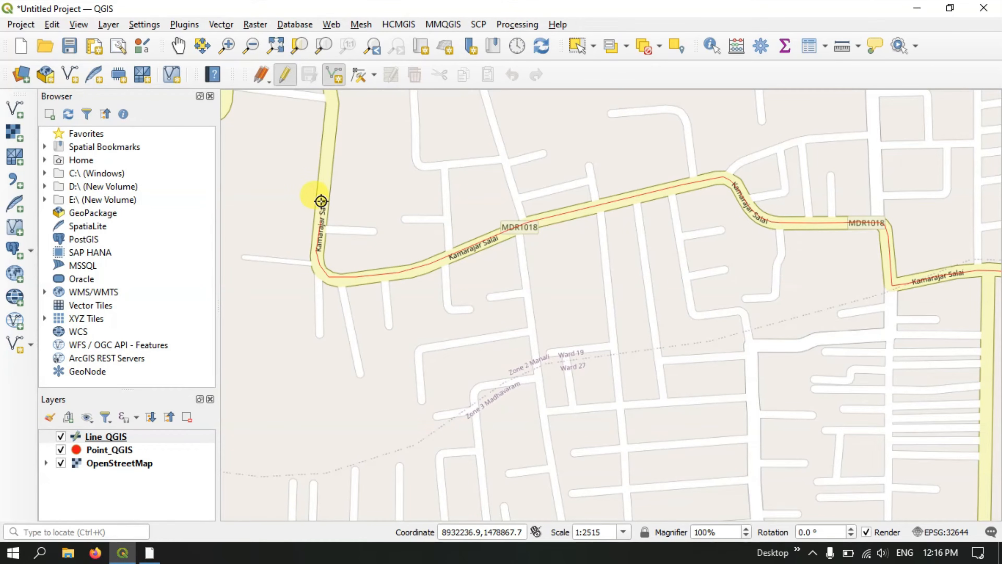
left_click(322, 200)
left_click(325, 180)
left_click(327, 149)
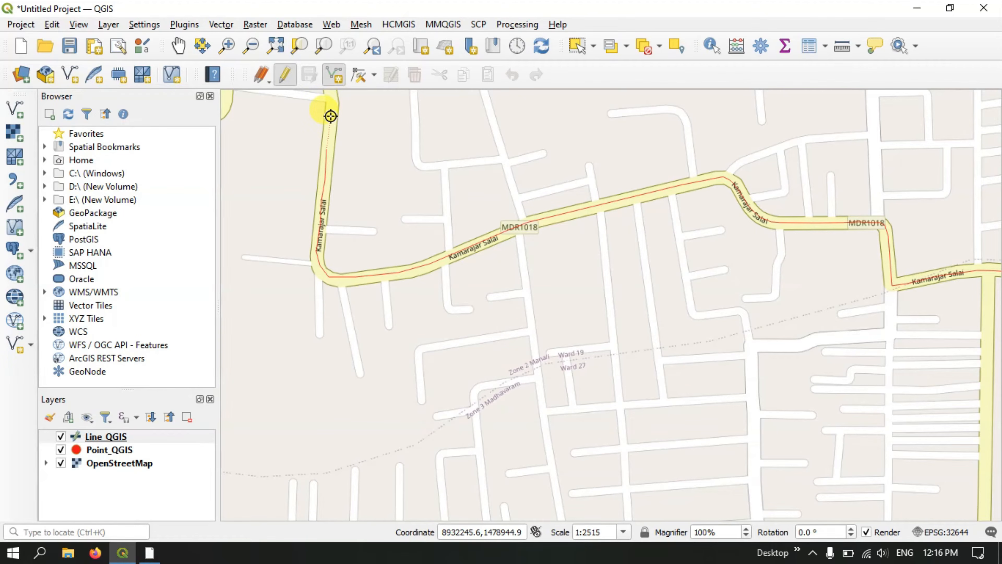
Step: Extend the line north to the Link to Kamarajar Salai junction, around the corner and west along the short top stretch
scroll(533, 365, "up", 2)
scroll(533, 367, "down", 4)
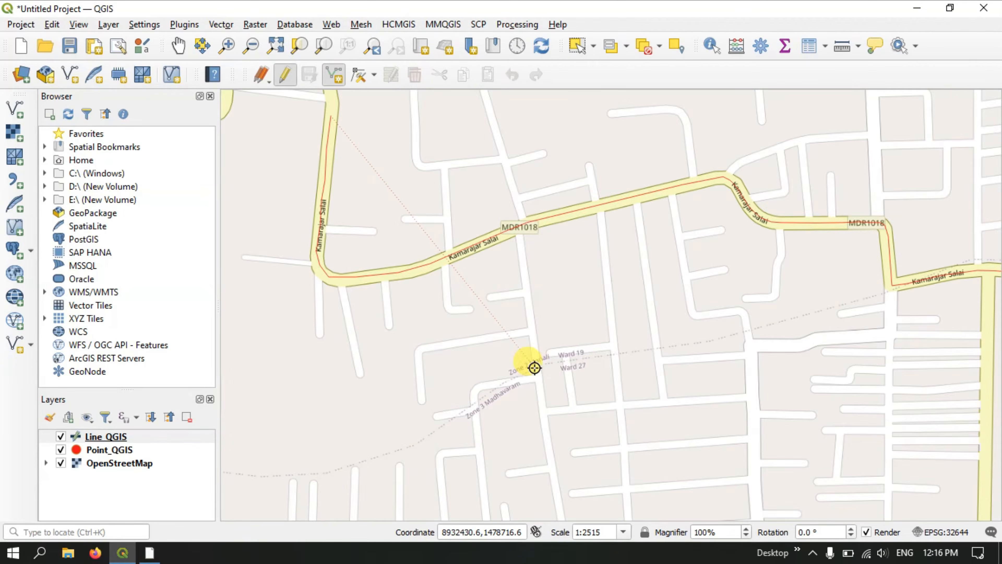
scroll(459, 287, "up", 2)
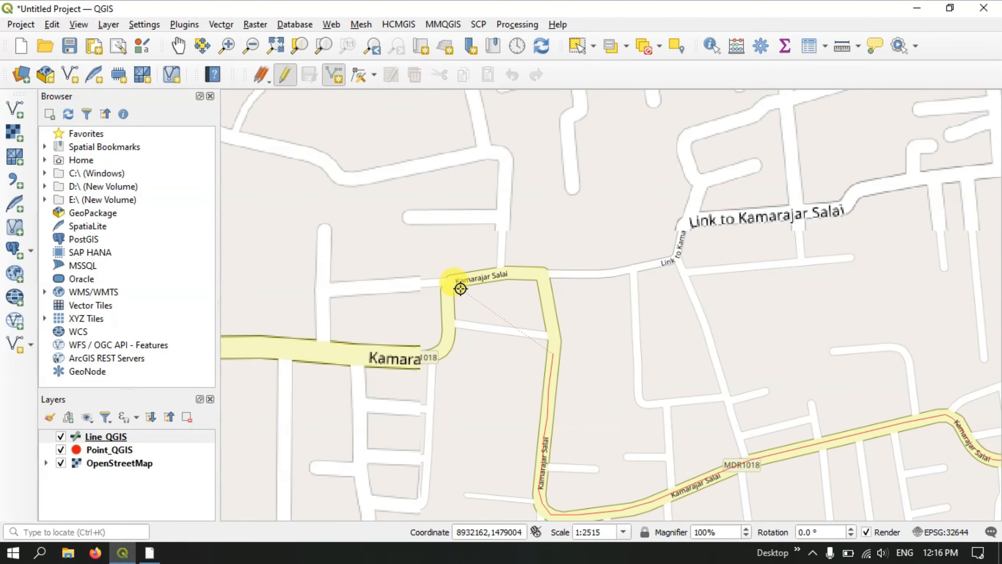
left_click(552, 338)
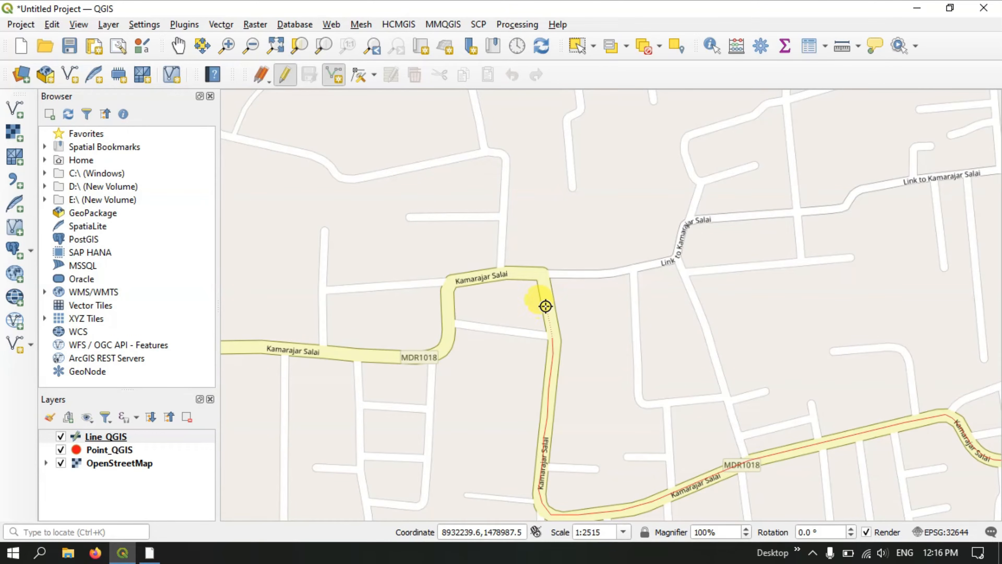
left_click(545, 289)
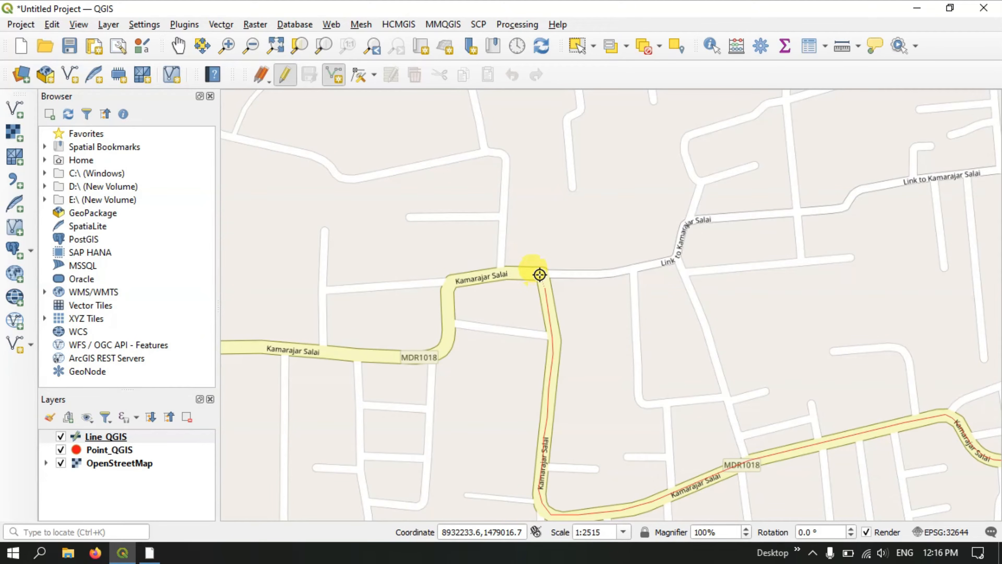
left_click(526, 272)
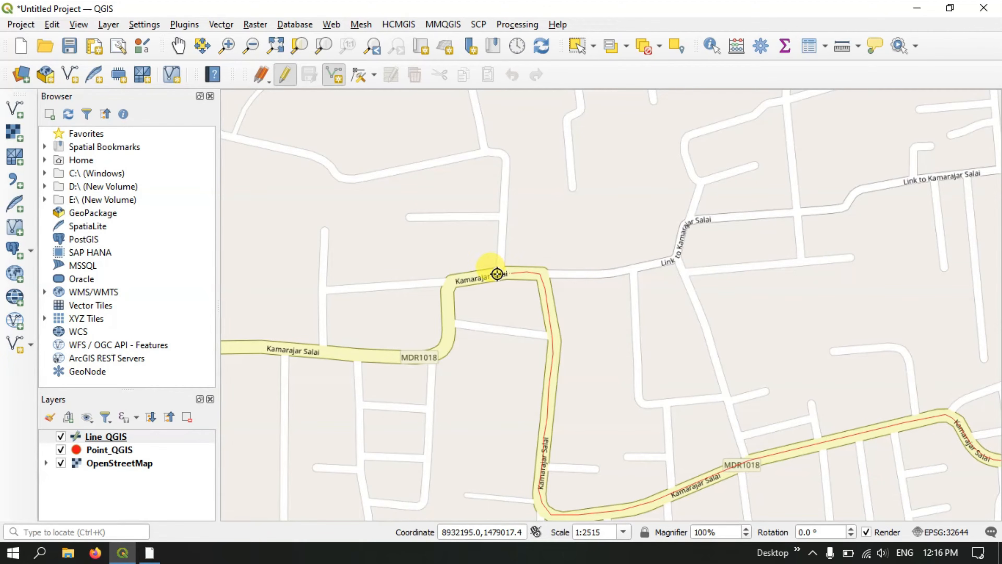
left_click(475, 275)
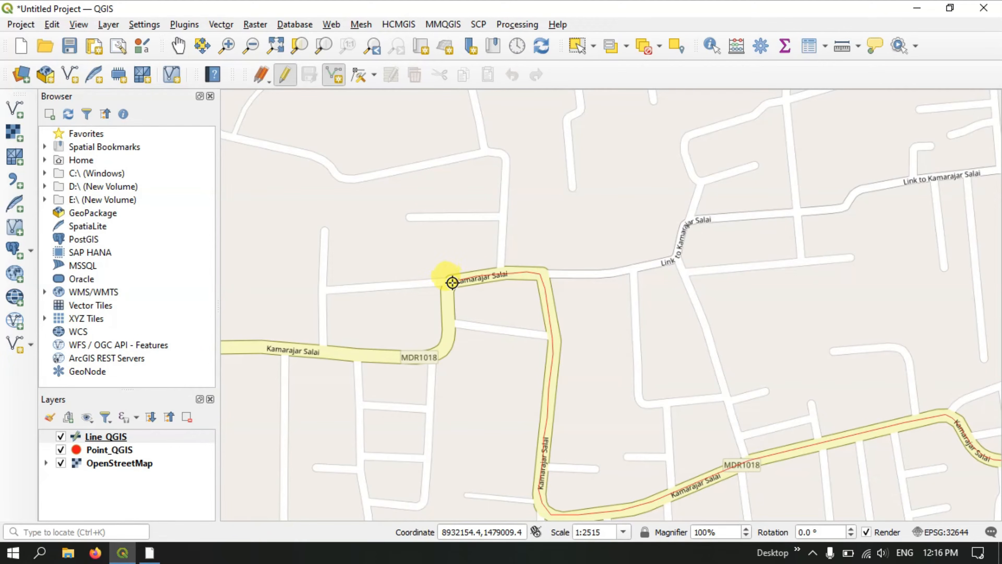
Step: Trace the line south down the short leg of Kamarajar Salai and around its lower bend to just west of the MDR1018 label
scroll(448, 294, "up", 1)
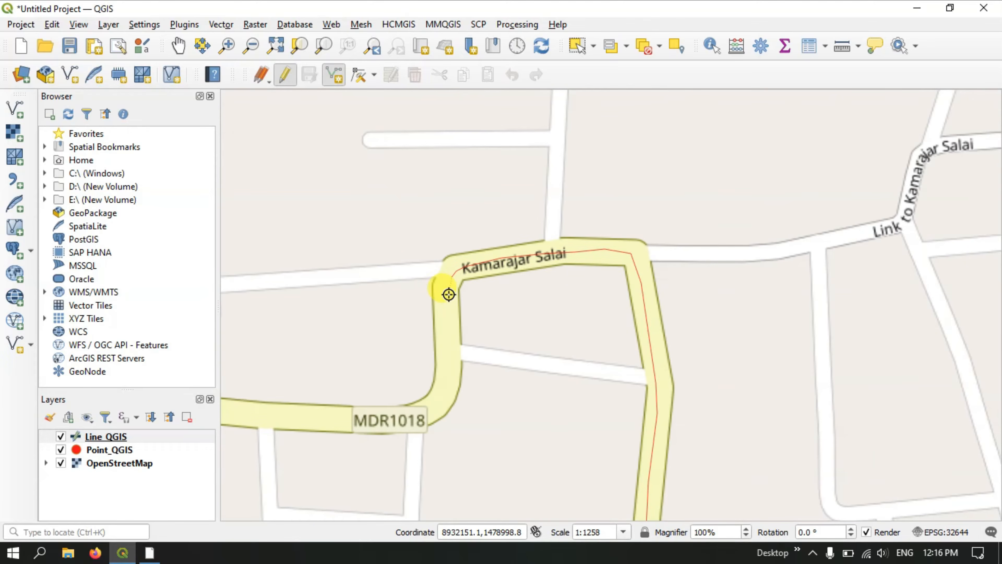
left_click(448, 296)
left_click(443, 346)
left_click(441, 372)
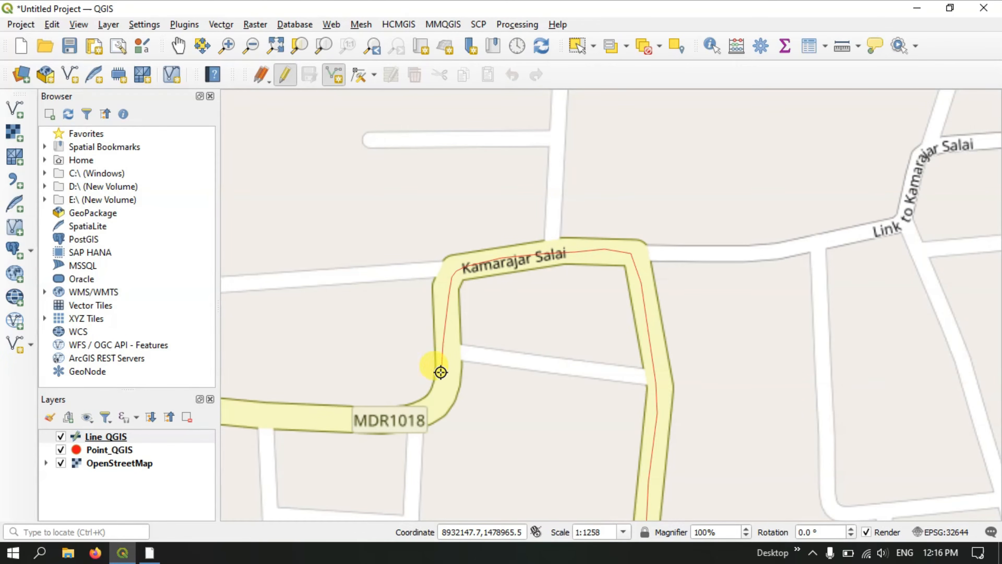
left_click(439, 403)
left_click(425, 416)
left_click(346, 418)
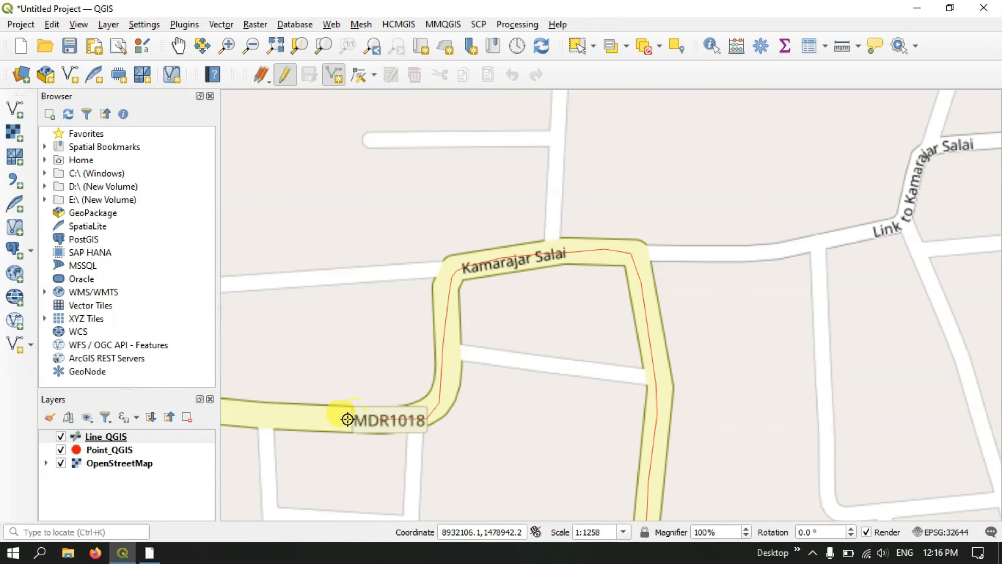
Step: Examine the overall extent of the traced line and the remaining course of the road west toward Inner Ring Road
scroll(656, 316, "up", 1)
scroll(656, 316, "down", 3)
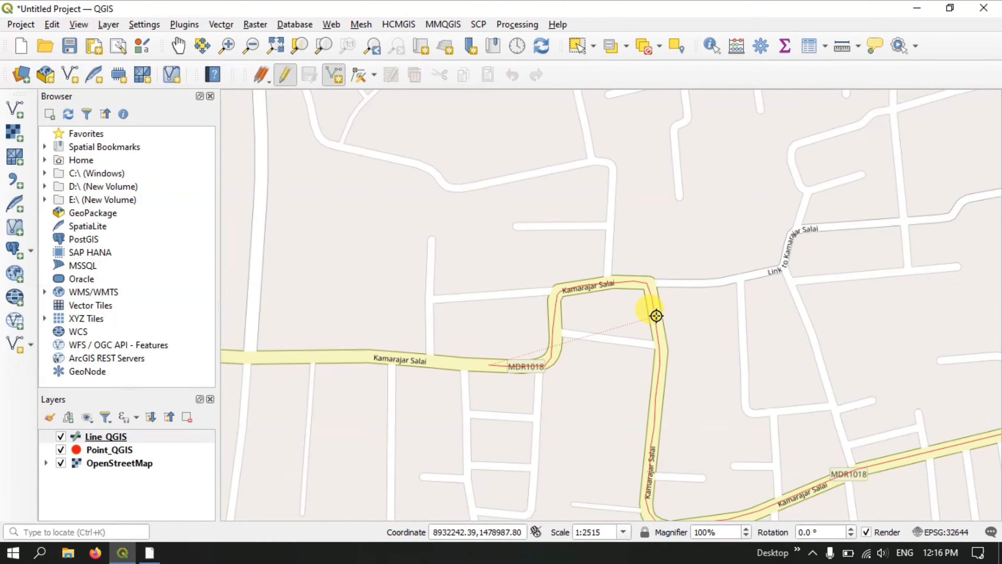
scroll(526, 336, "down", 3)
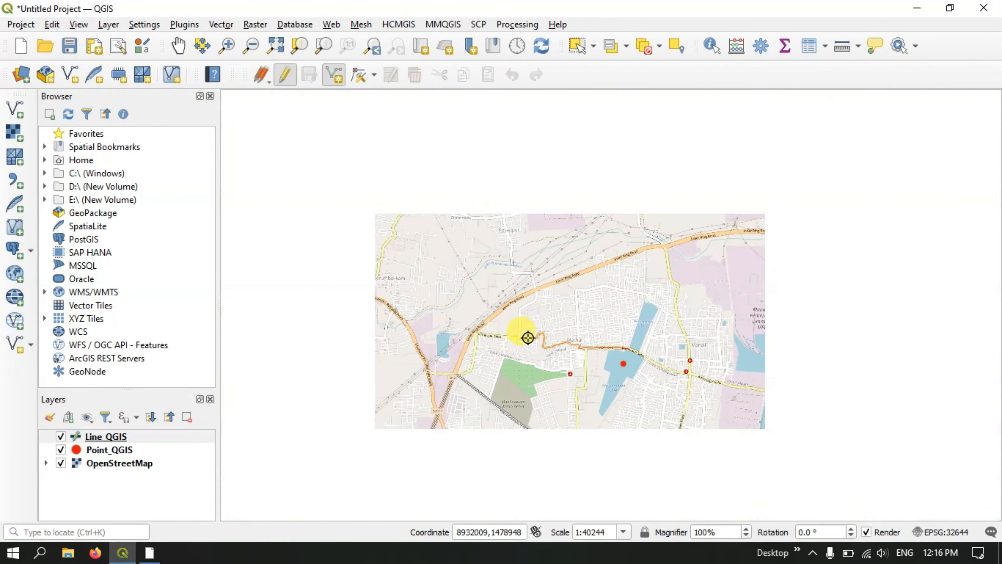
scroll(509, 346, "up", 2)
scroll(471, 326, "down", 4)
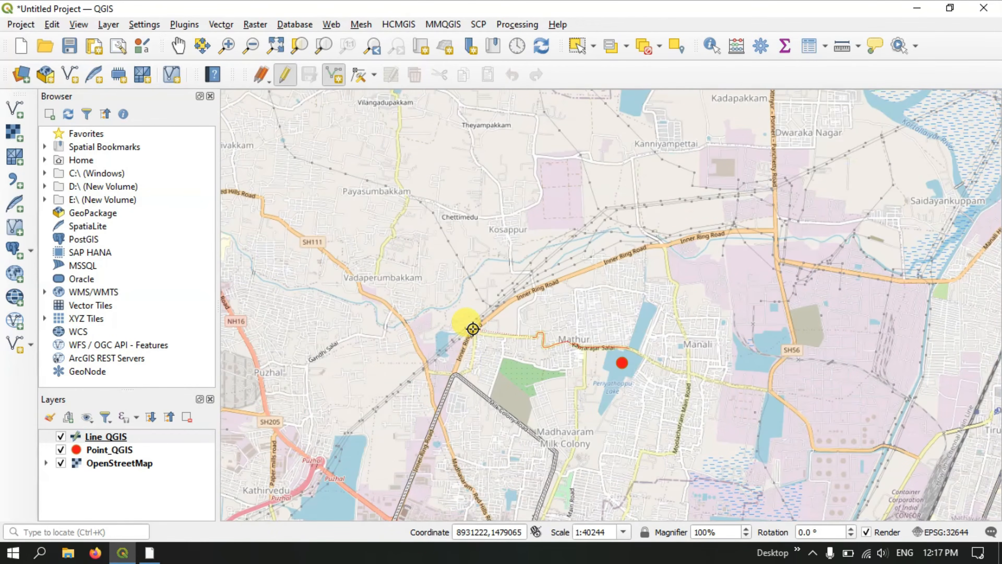
Step: Extend the line west along Kamarajar Salai from the MDR1018 label to the stretch beyond the Kamarajar Salai road label
scroll(499, 357, "up", 3)
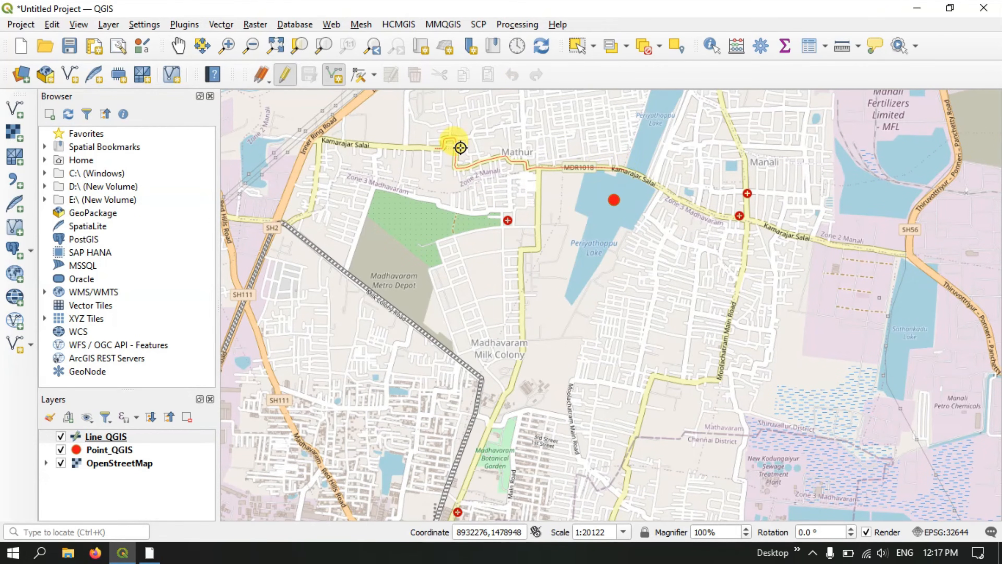
scroll(460, 148, "down", 2)
scroll(460, 147, "up", 1)
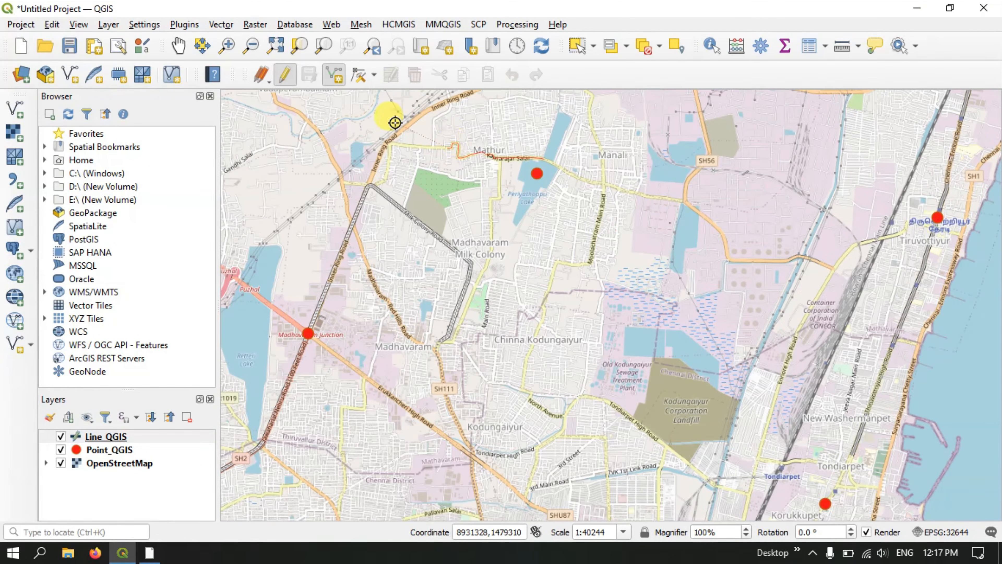
scroll(395, 123, "up", 2)
scroll(394, 123, "up", 1)
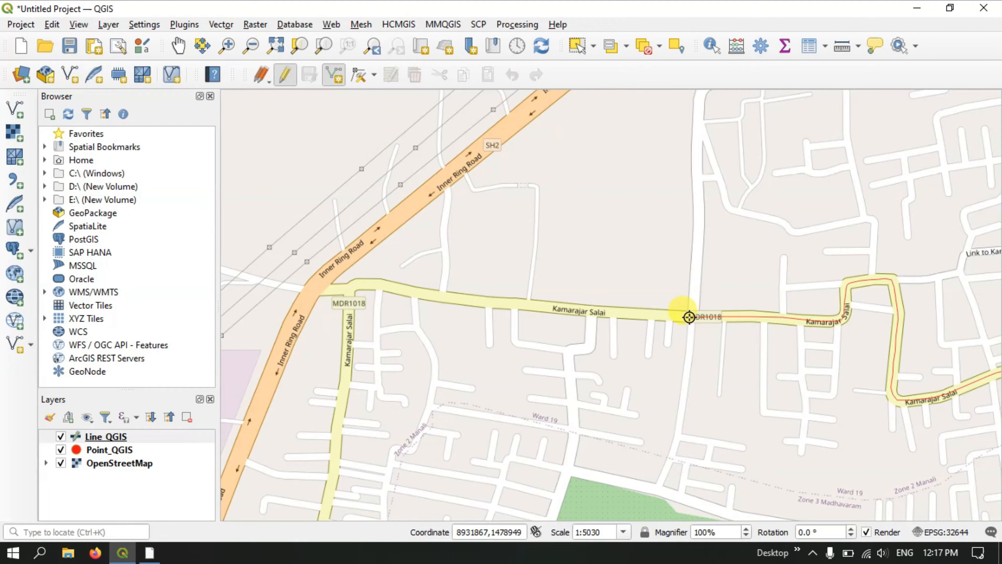
left_click(678, 315)
left_click(620, 312)
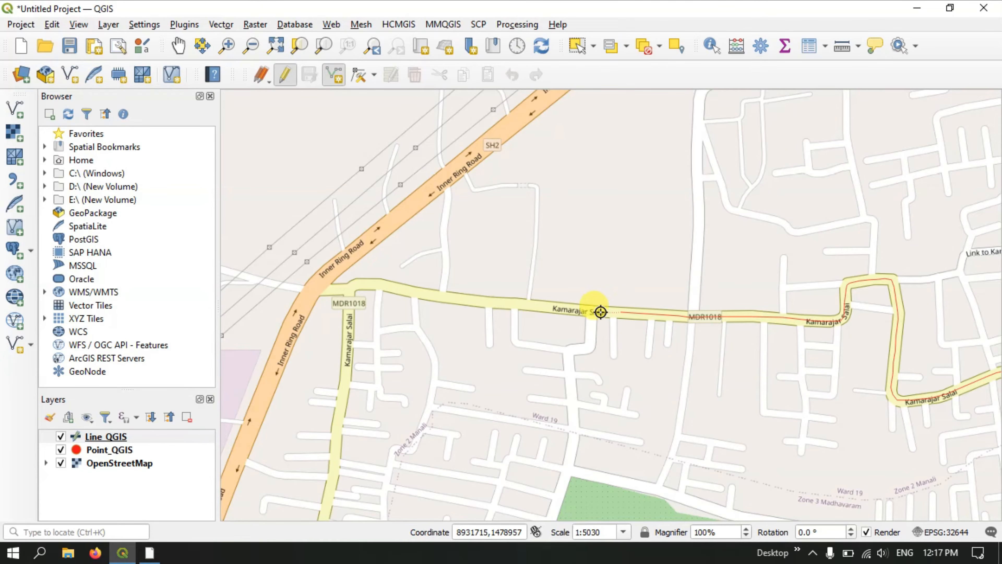
left_click(522, 302)
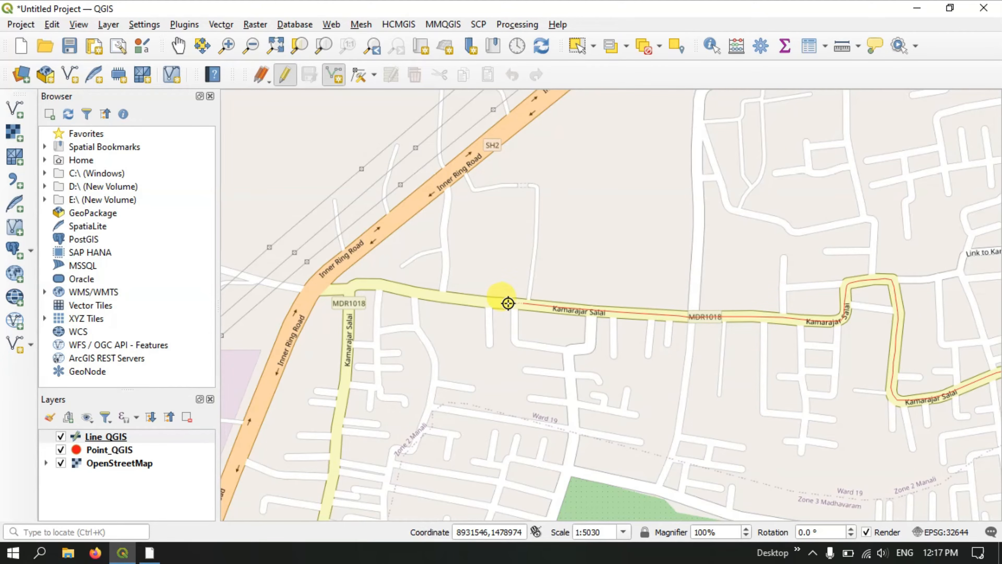
left_click(465, 299)
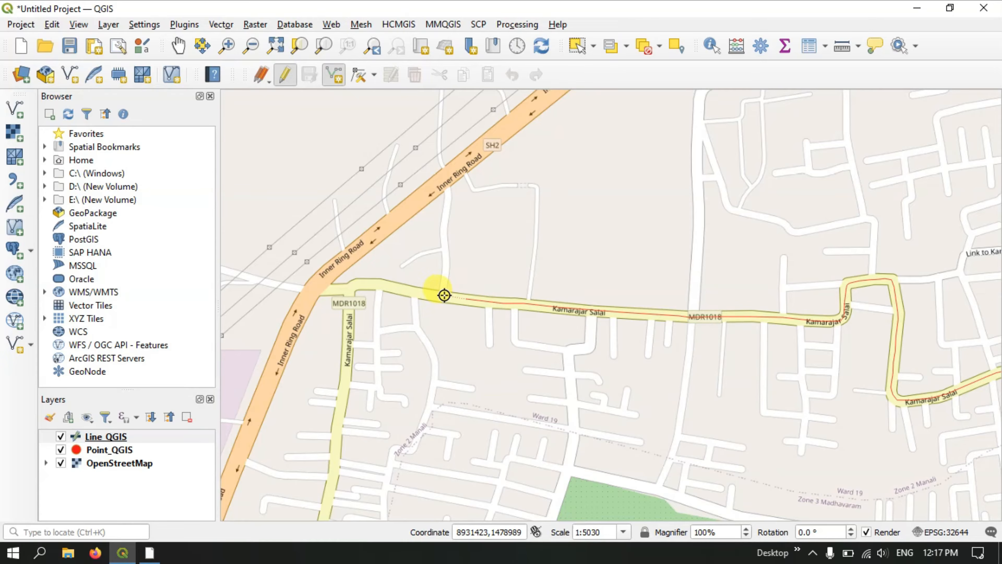
Step: Trace the line along the gentle western bend of Kamarajar Salai to its junction with Inner Ring Road
left_click(433, 296)
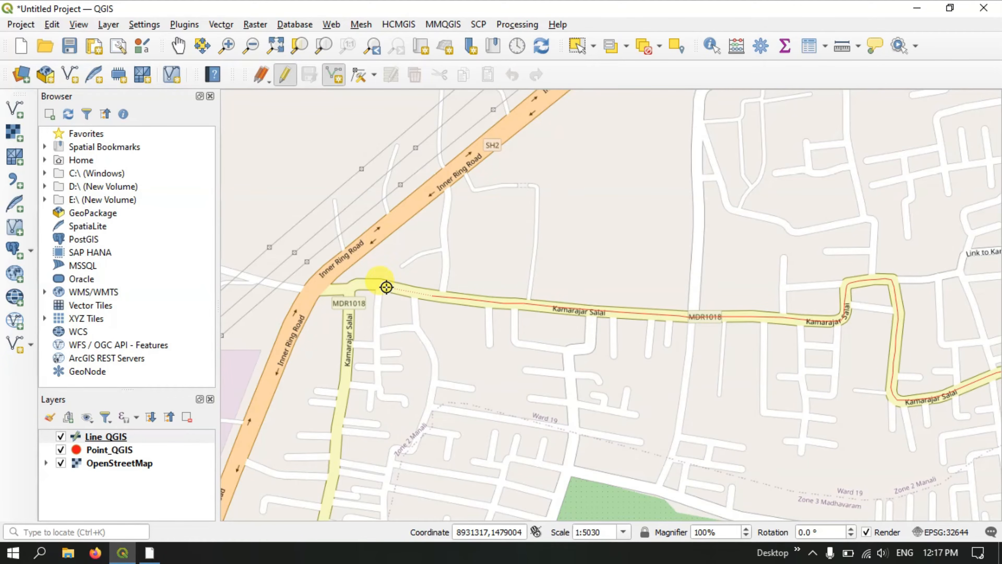
left_click(397, 288)
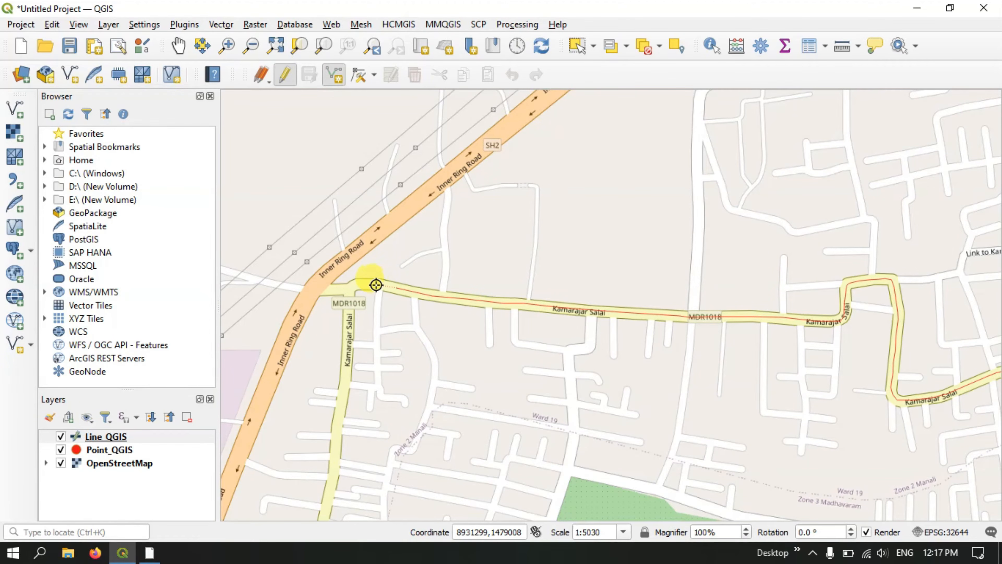
left_click(375, 284)
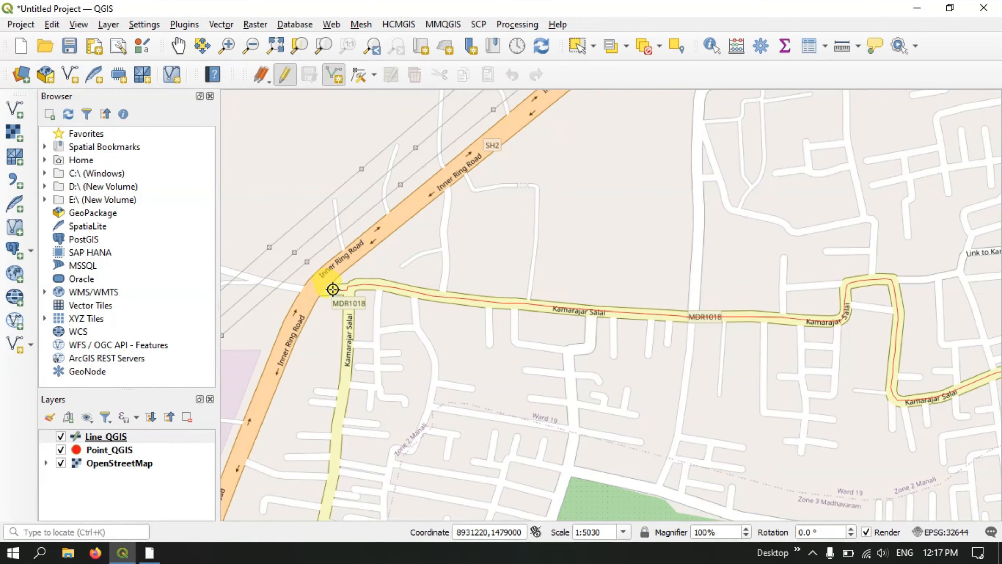
left_click(314, 288)
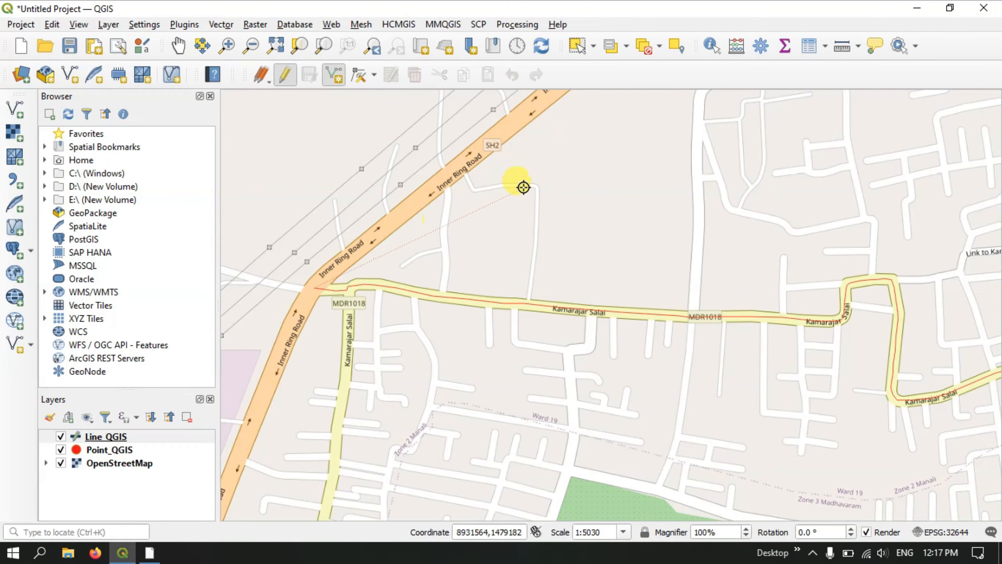
Step: Examine the traced line's extent and the course of Inner Ring Road southwest toward Madhavaram Junction
scroll(523, 185, "up", 3)
scroll(528, 184, "down", 3)
scroll(532, 184, "down", 2)
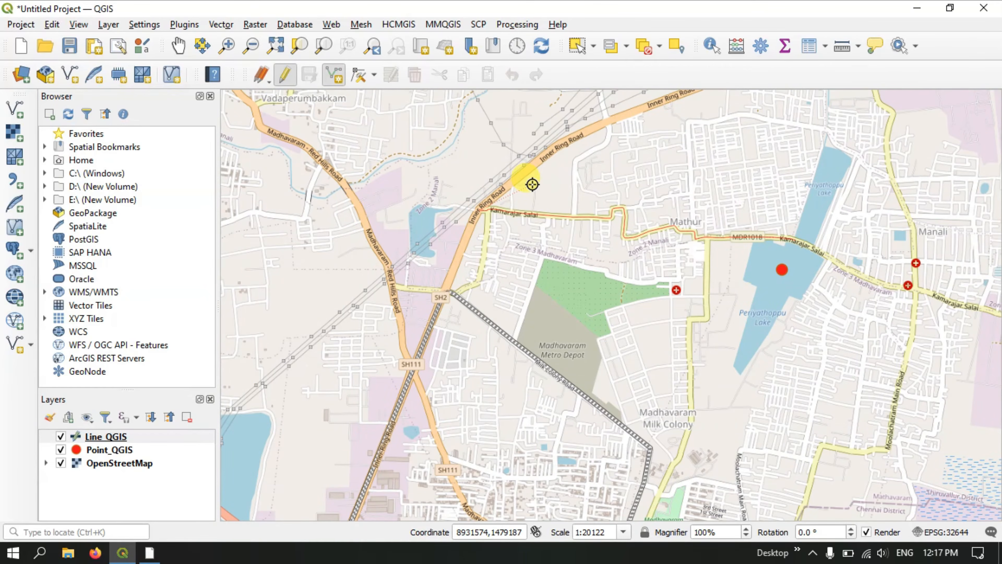
scroll(533, 184, "down", 1)
scroll(499, 170, "up", 3)
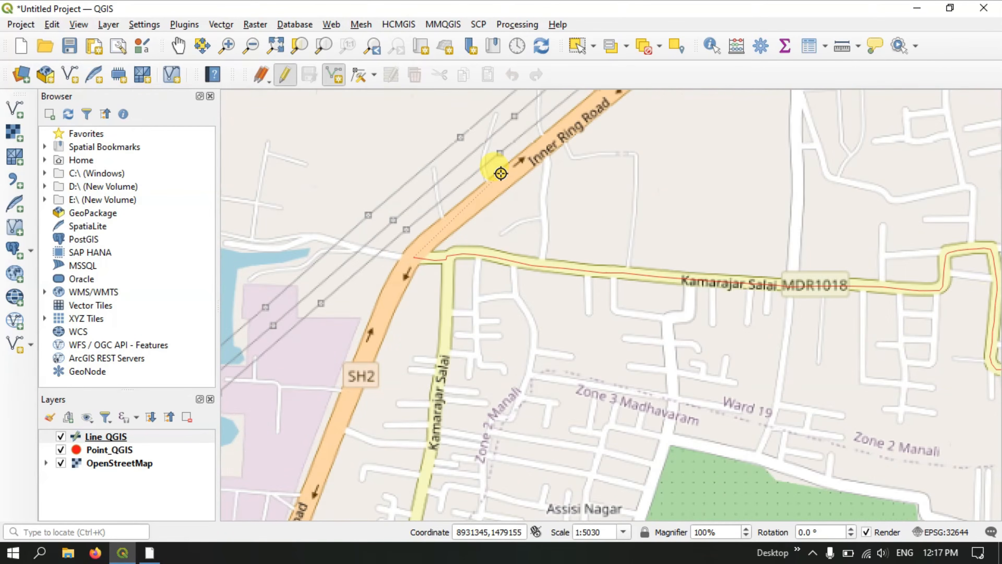
scroll(500, 173, "down", 3)
scroll(500, 173, "down", 1)
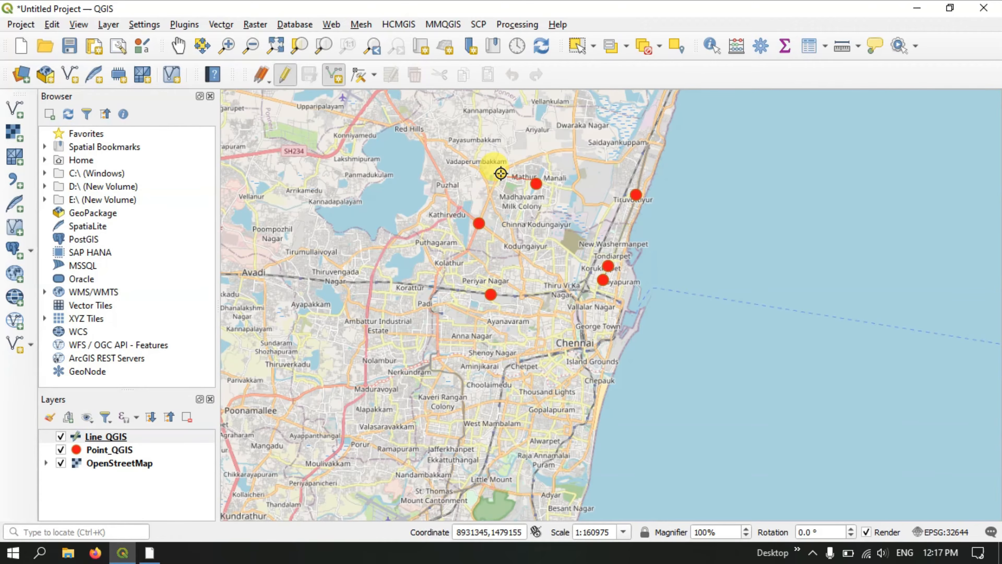
scroll(500, 173, "up", 2)
scroll(500, 173, "up", 2)
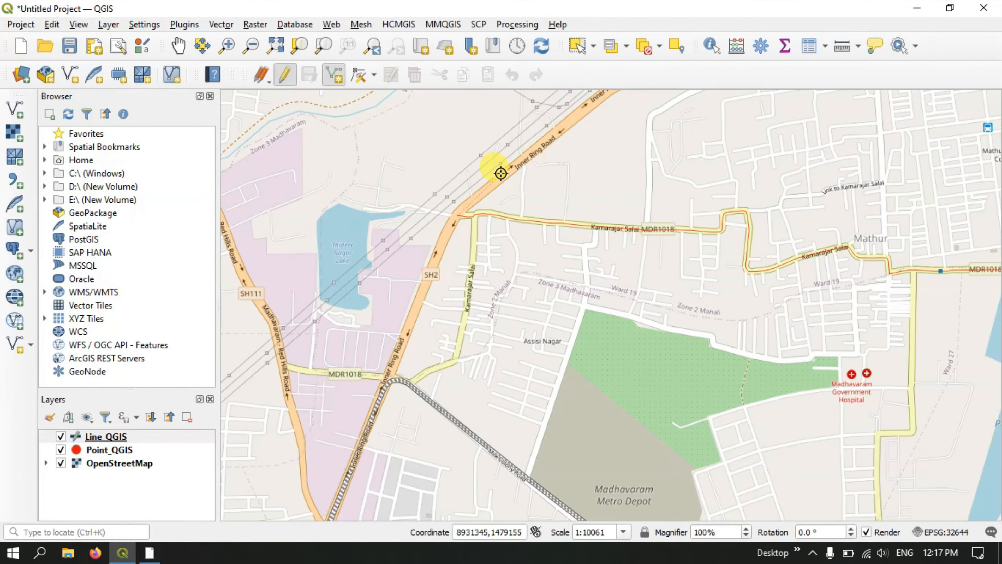
scroll(500, 173, "down", 2)
scroll(500, 173, "down", 1)
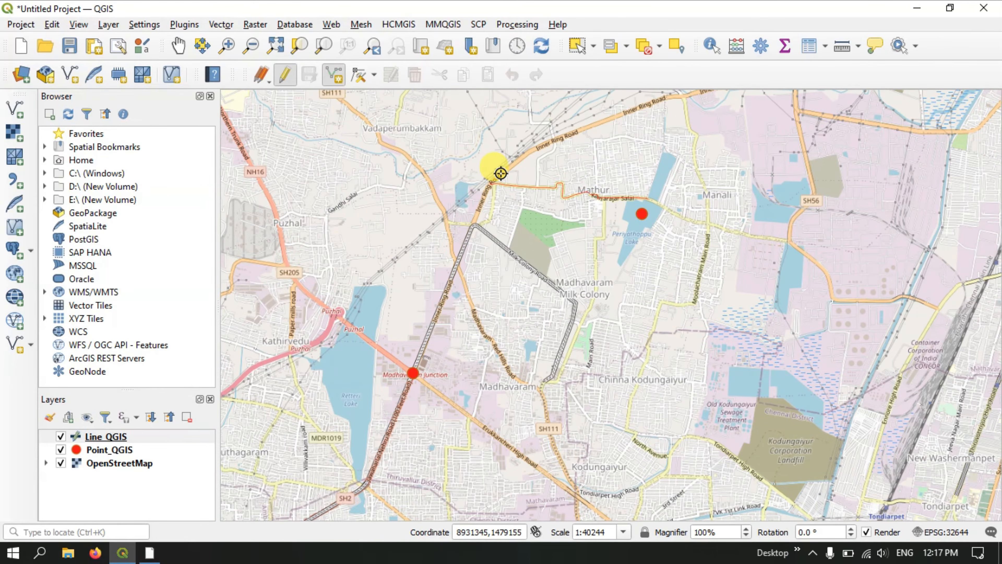
scroll(500, 173, "up", 4)
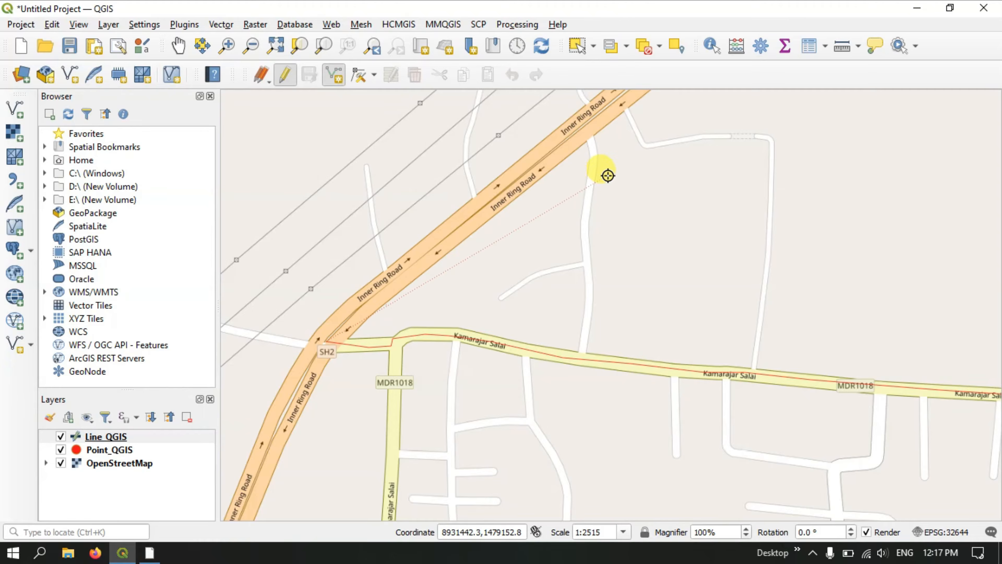
Step: Continue the line around the corner and southwest down the first stretch of Inner Ring Road
scroll(604, 173, "down", 1)
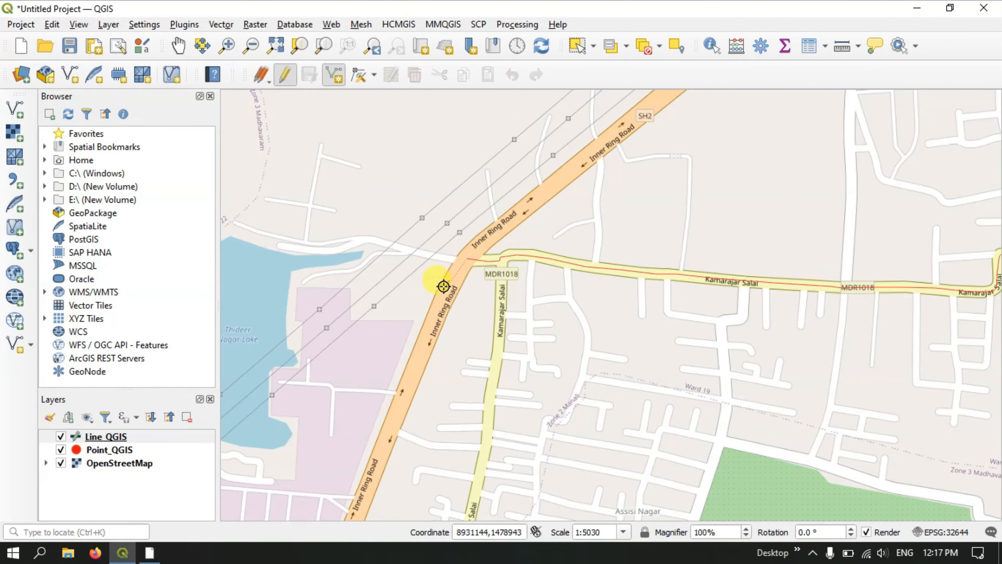
left_click(457, 273)
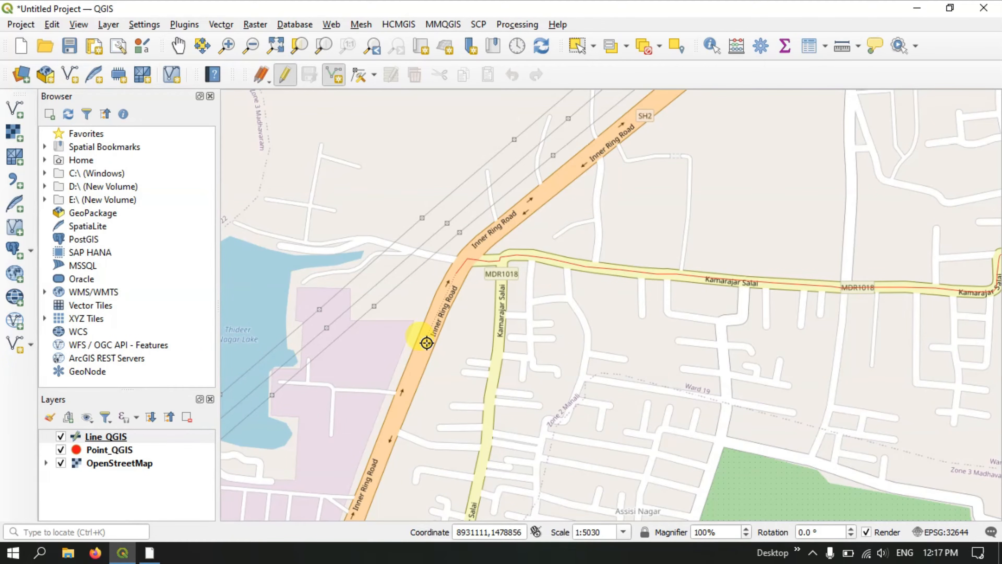
left_click(397, 407)
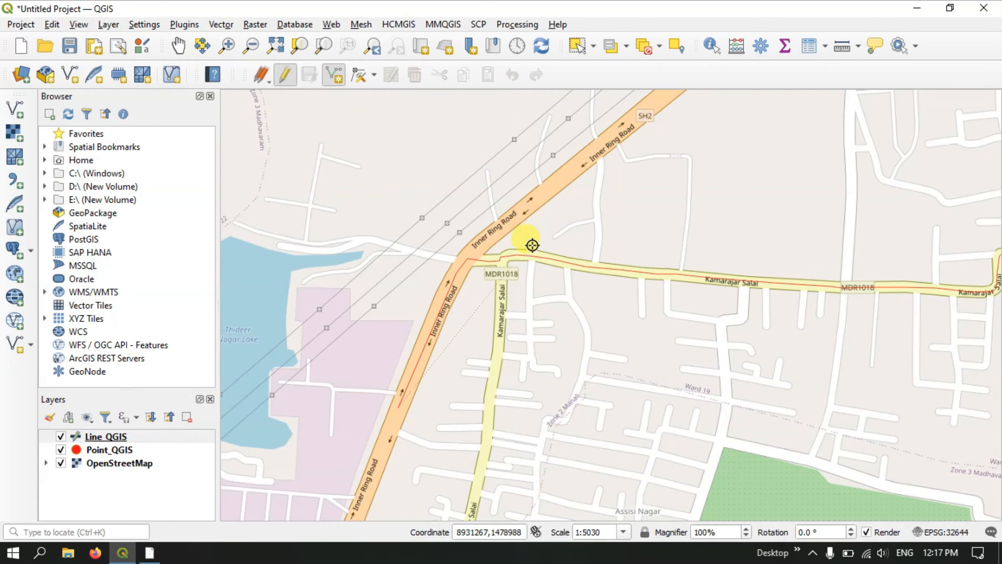
Step: Extend the line down Inner Ring Road to the red point at Madhavaram Junction and finish the line feature
scroll(568, 204, "down", 2)
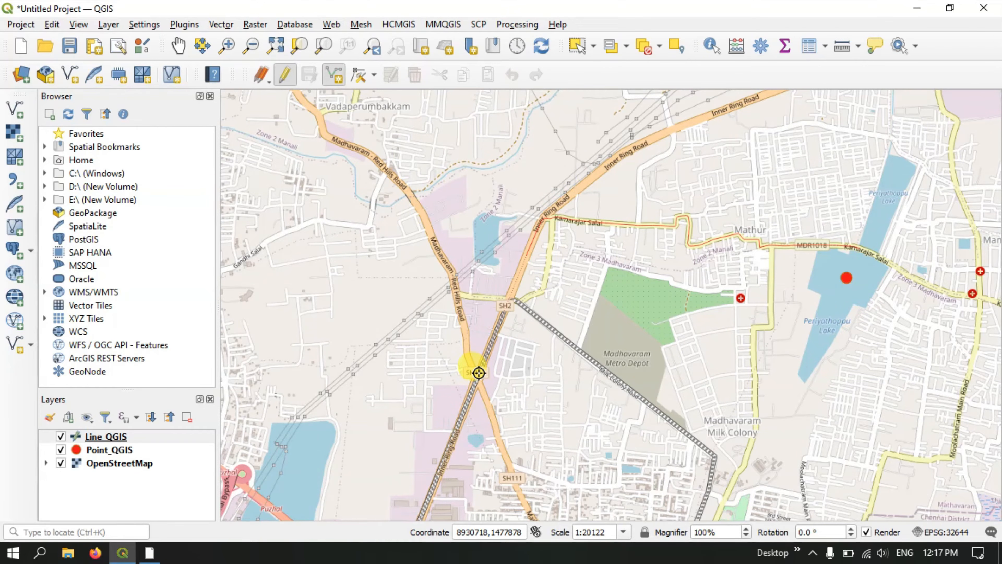
scroll(483, 365, "up", 1)
scroll(487, 369, "up", 1)
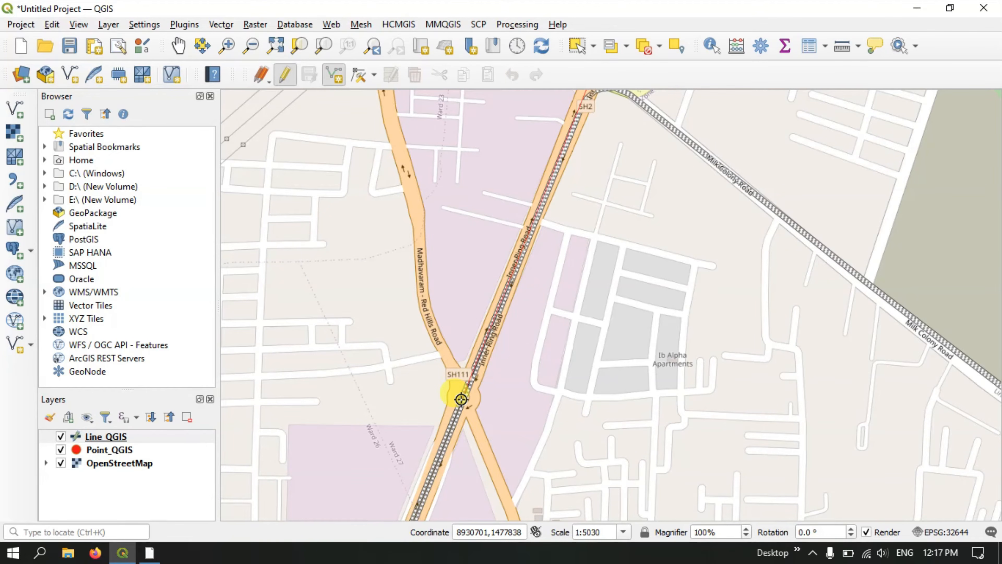
scroll(448, 173, "down", 3)
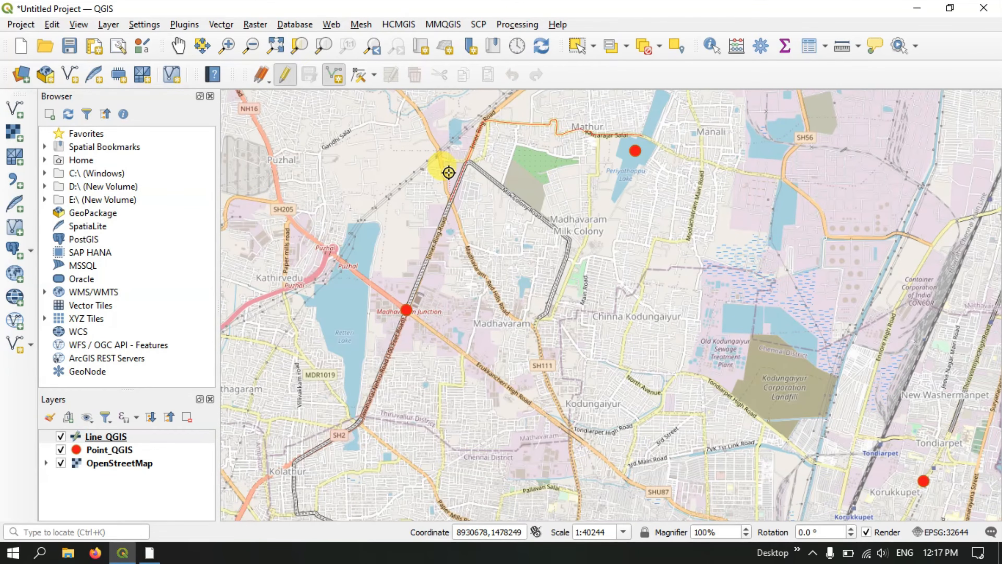
scroll(433, 266, "up", 2)
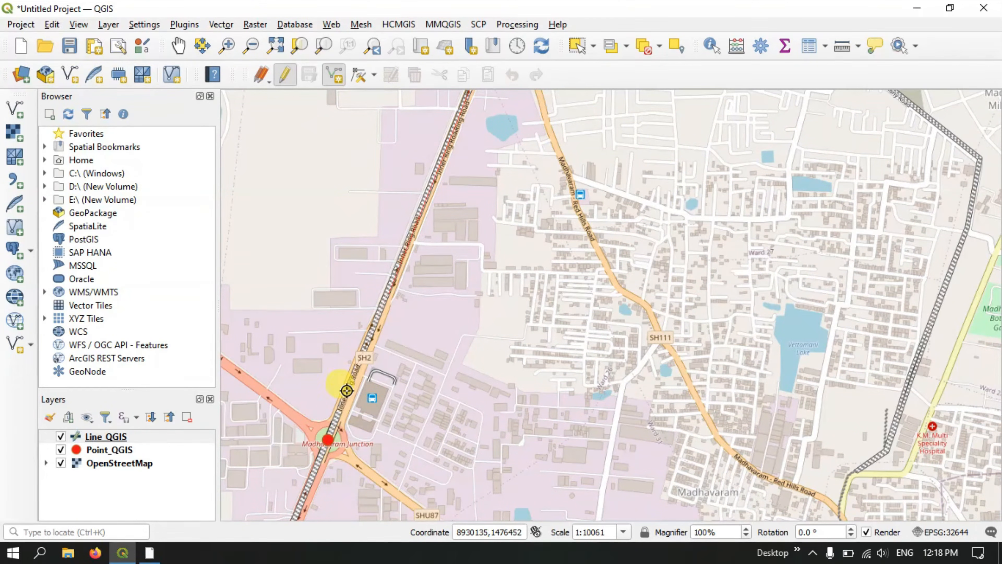
scroll(319, 463, "up", 2)
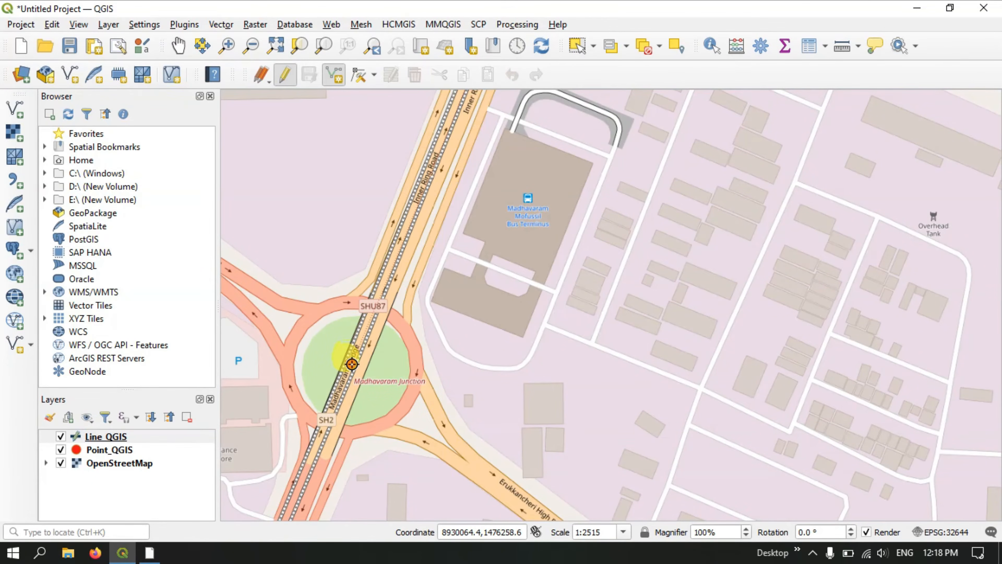
left_click(352, 364)
right_click(351, 364)
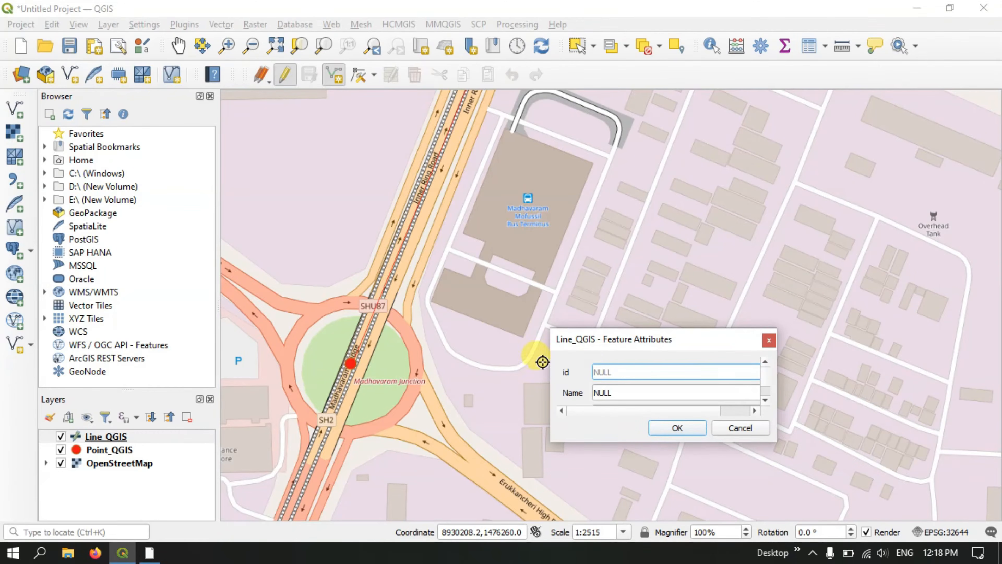
Step: Enlarge the feature attributes form and save the line with id 0, Name Road 1 and Length 1.5
left_click_drag(638, 346, 603, 281)
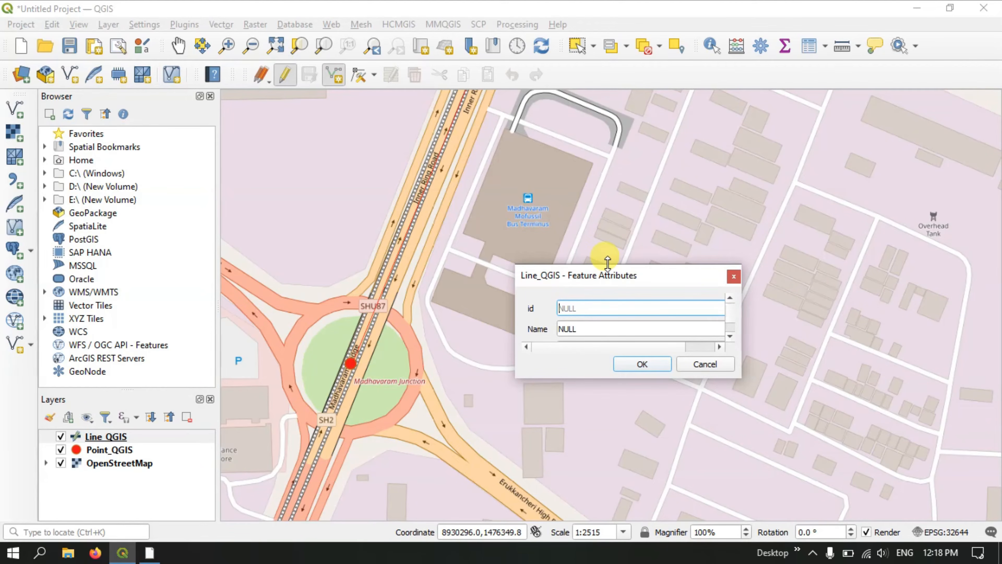
left_click_drag(608, 261, 604, 202)
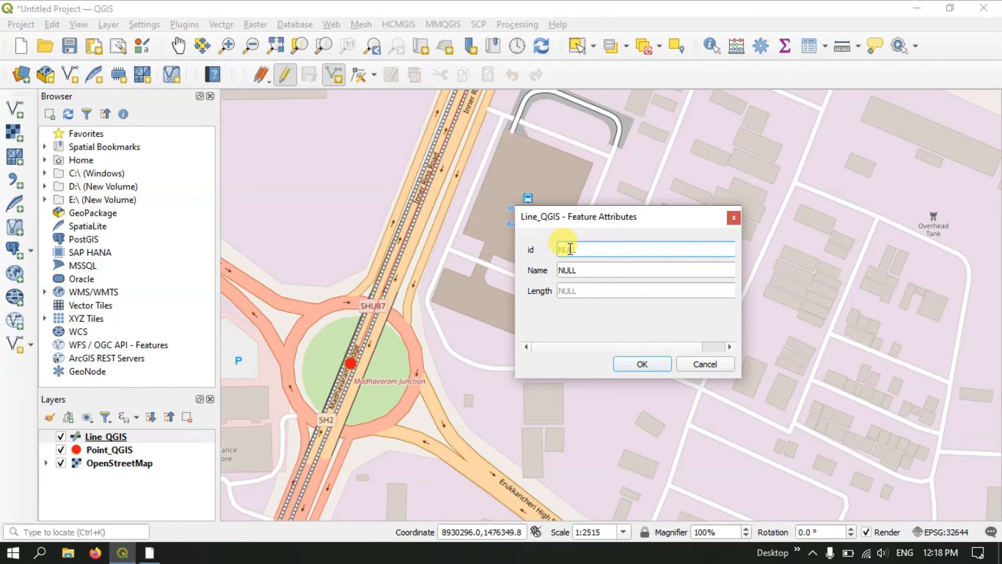
left_click(578, 270)
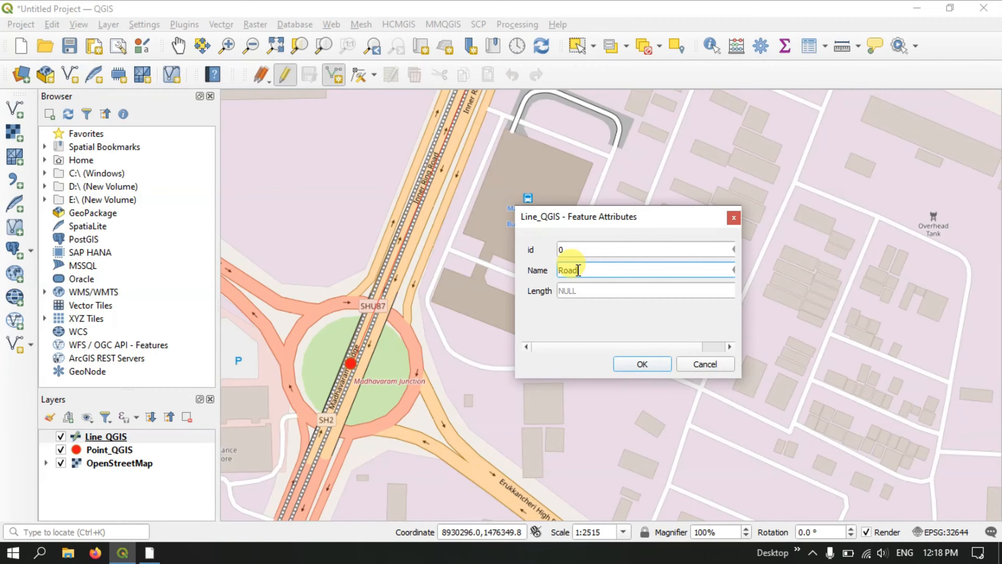
left_click(578, 291)
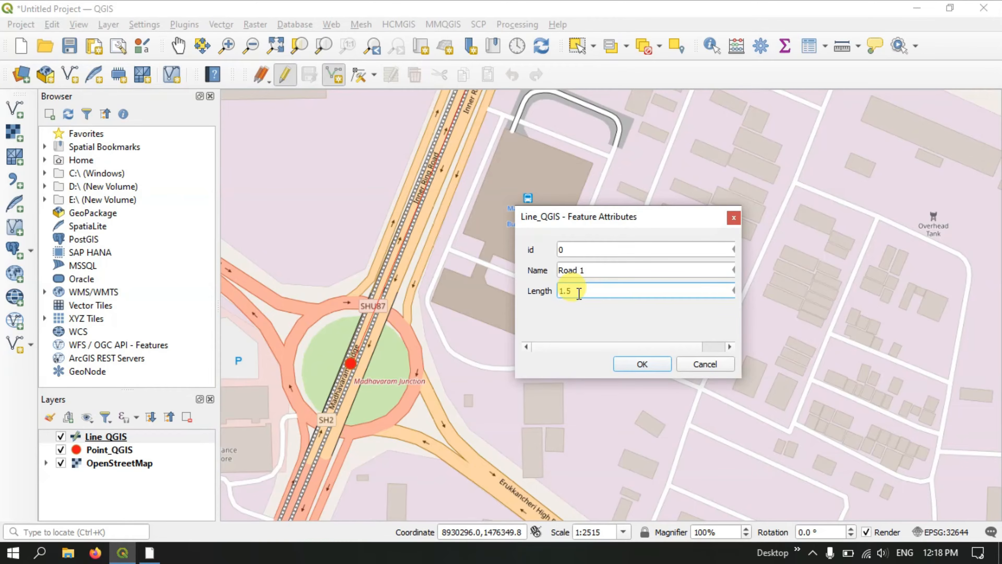
left_click(641, 364)
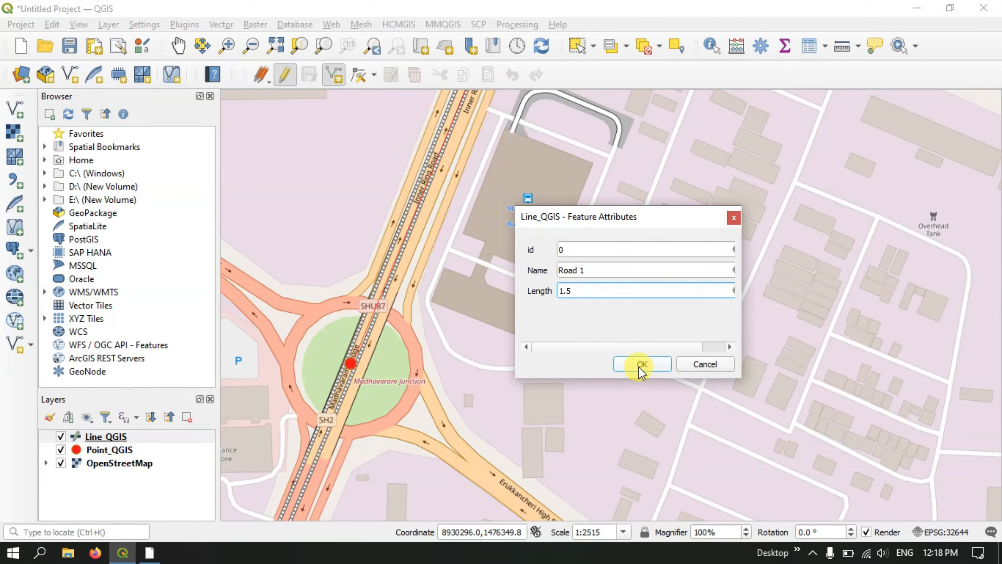
Step: Examine the finished black line over the map and the area east of it toward Tiruvottiyur
scroll(543, 280, "down", 3)
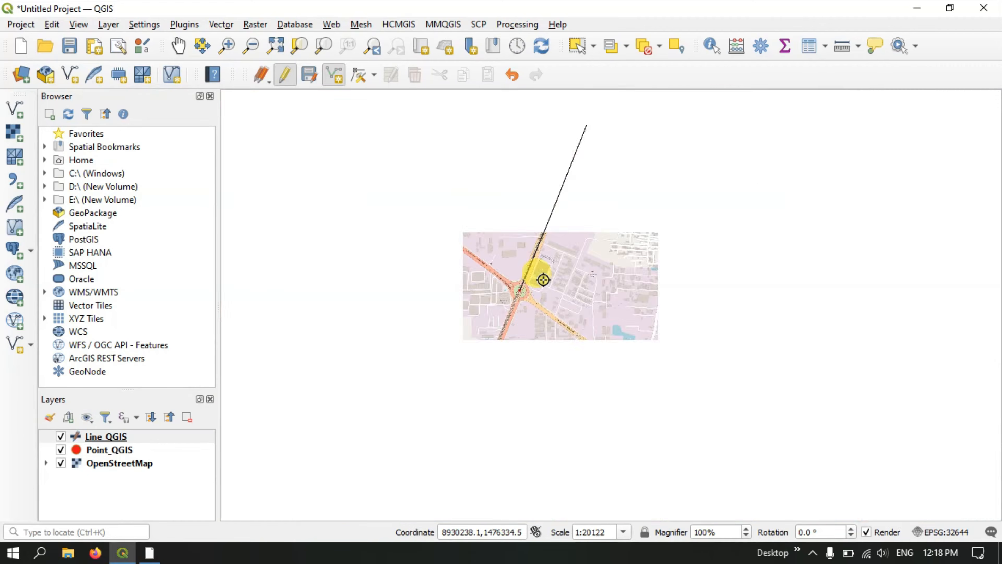
scroll(543, 279, "down", 2)
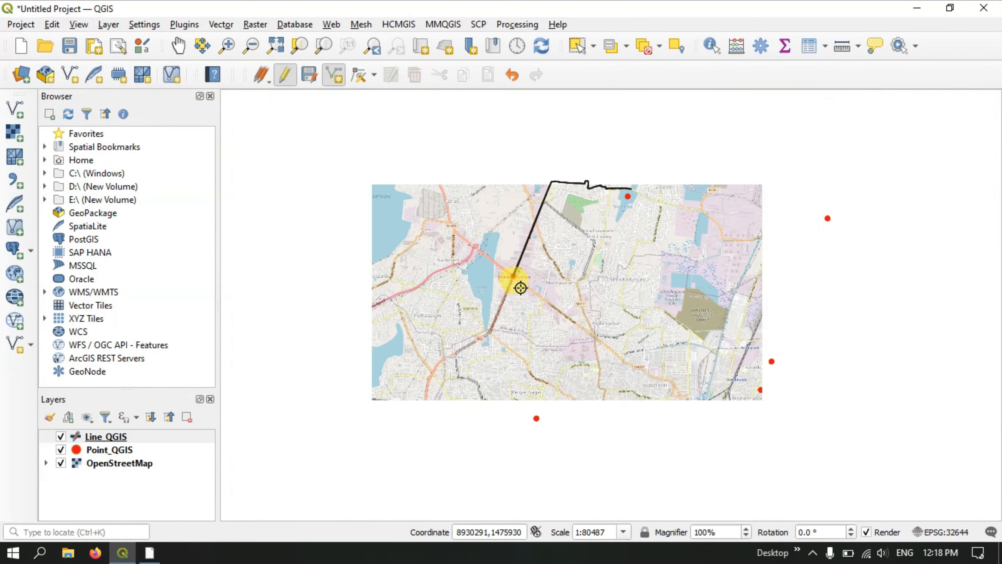
scroll(660, 160, "up", 1)
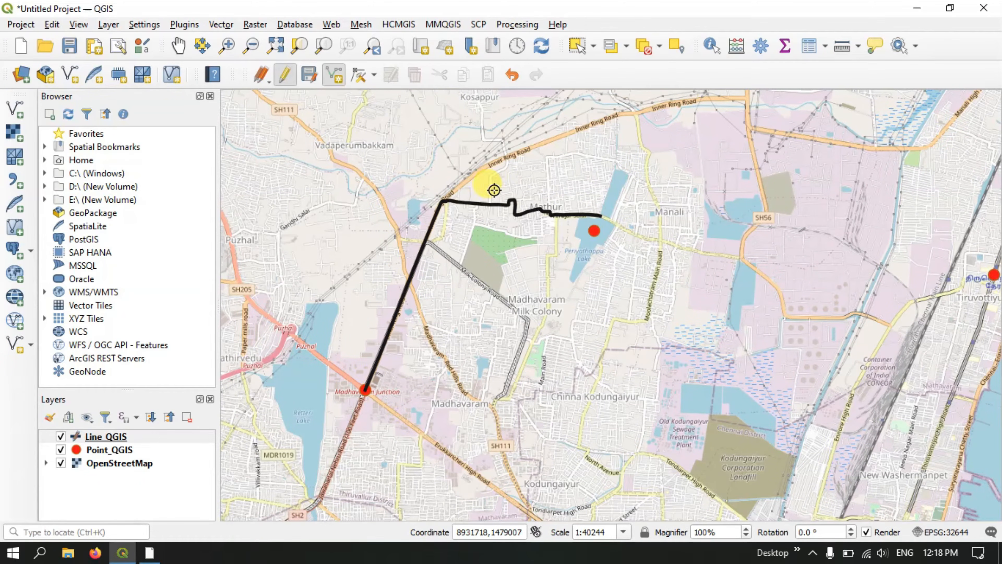
scroll(635, 194, "down", 1)
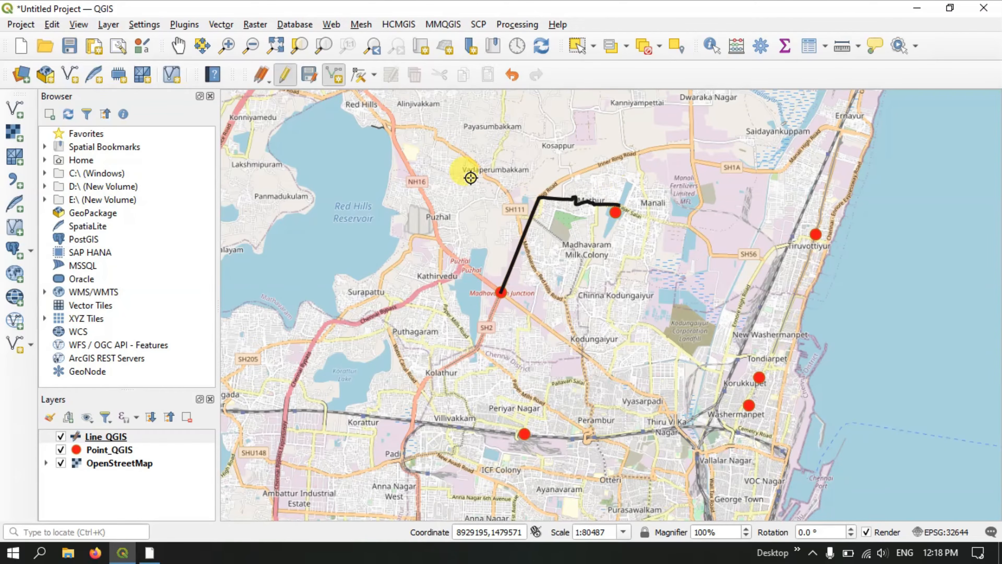
scroll(887, 179, "up", 1)
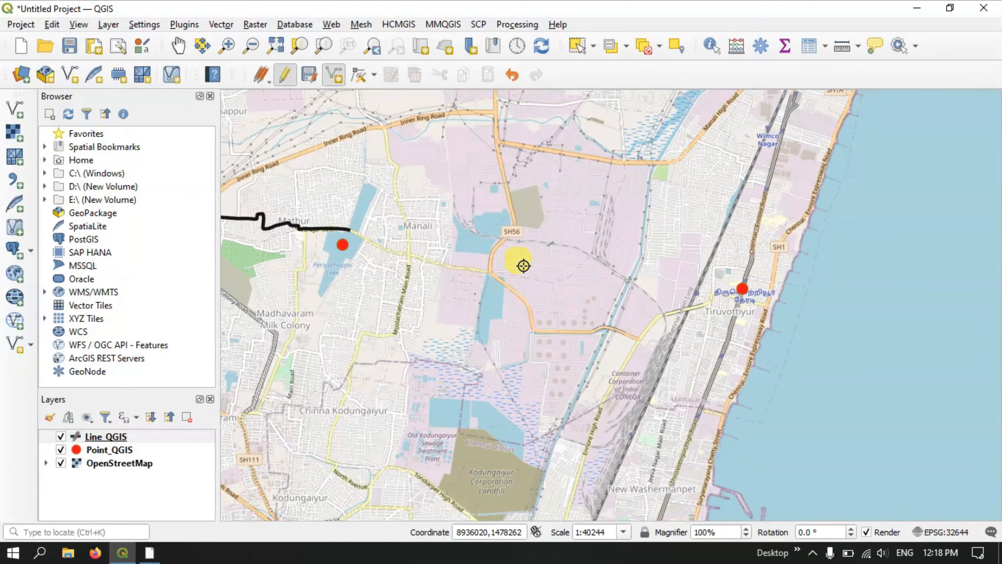
Step: Start a new line in the middle of the blue canal, just south of its crossing under Manali High Road
scroll(524, 263, "down", 1)
scroll(638, 224, "up", 1)
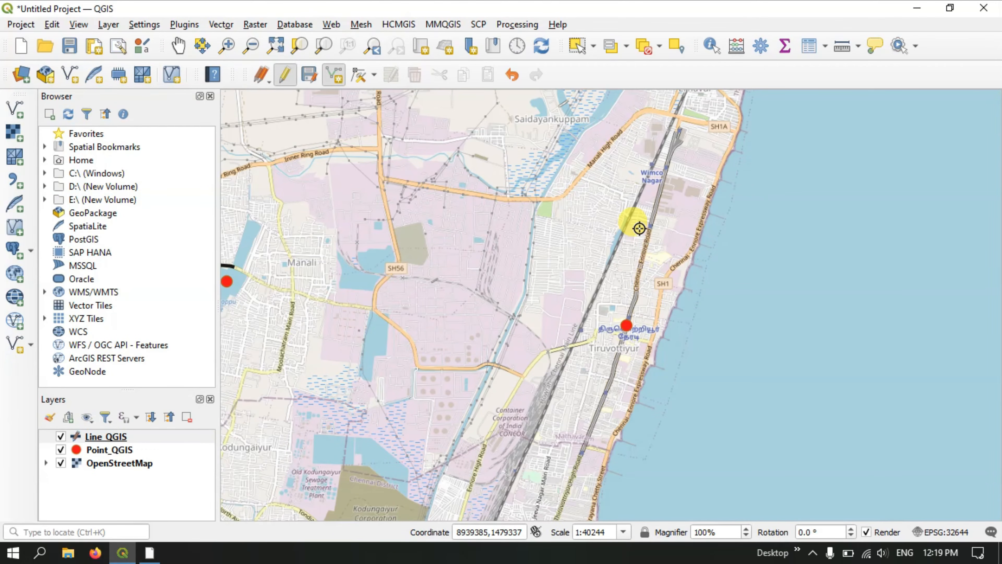
scroll(576, 172, "up", 1)
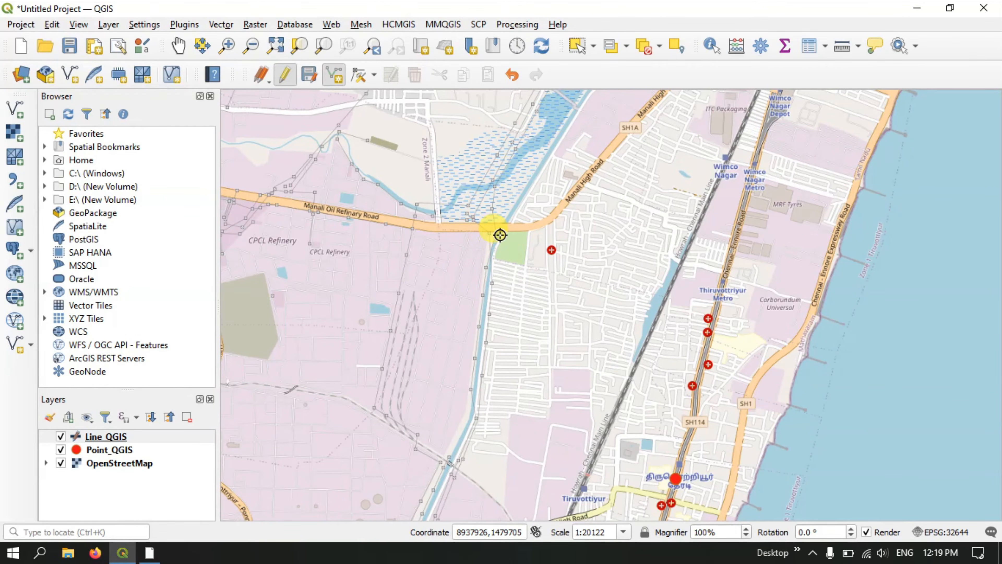
scroll(499, 235, "up", 3)
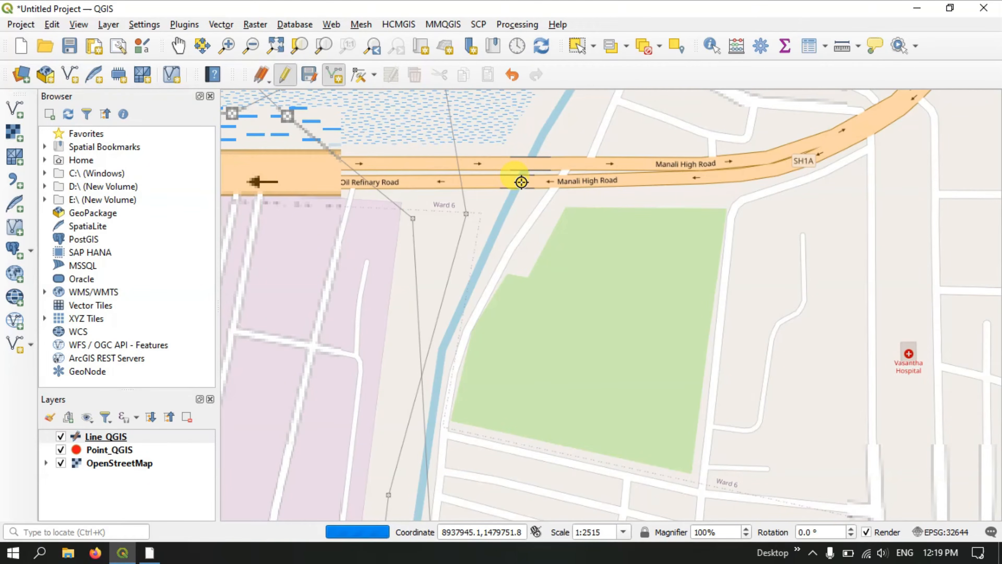
scroll(521, 181, "up", 3)
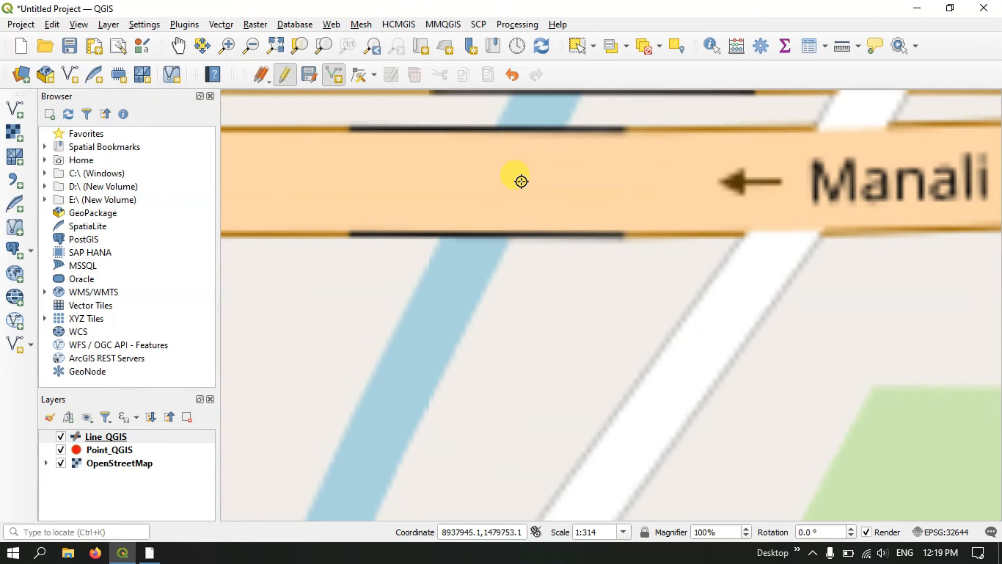
left_click(470, 239)
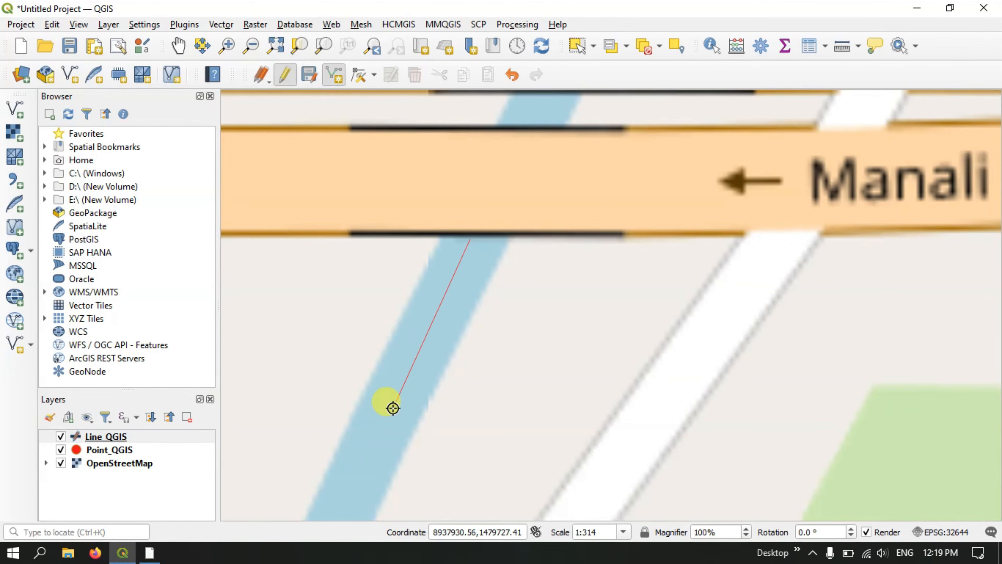
Step: Extend the line southwest along the canal centre, past the Ward 6 boundary beside the green park
scroll(559, 155, "up", 2)
scroll(559, 155, "down", 4)
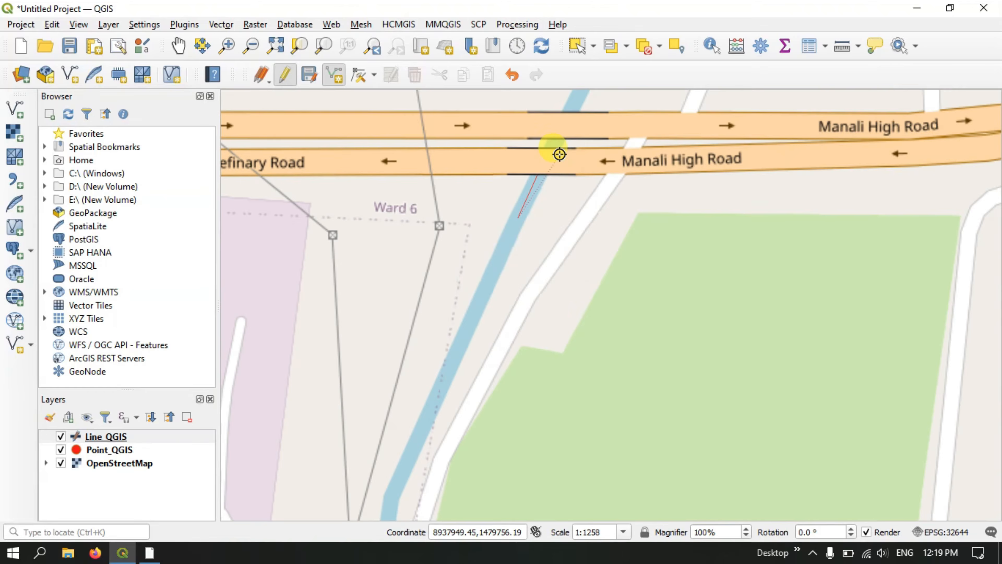
scroll(558, 152, "down", 1)
scroll(516, 188, "up", 1)
scroll(535, 236, "up", 1)
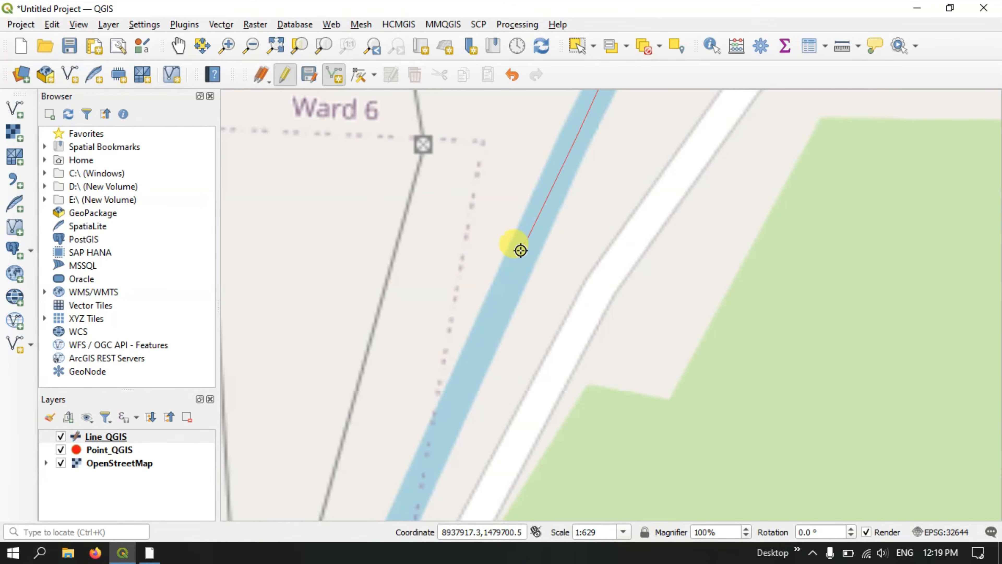
left_click(481, 342)
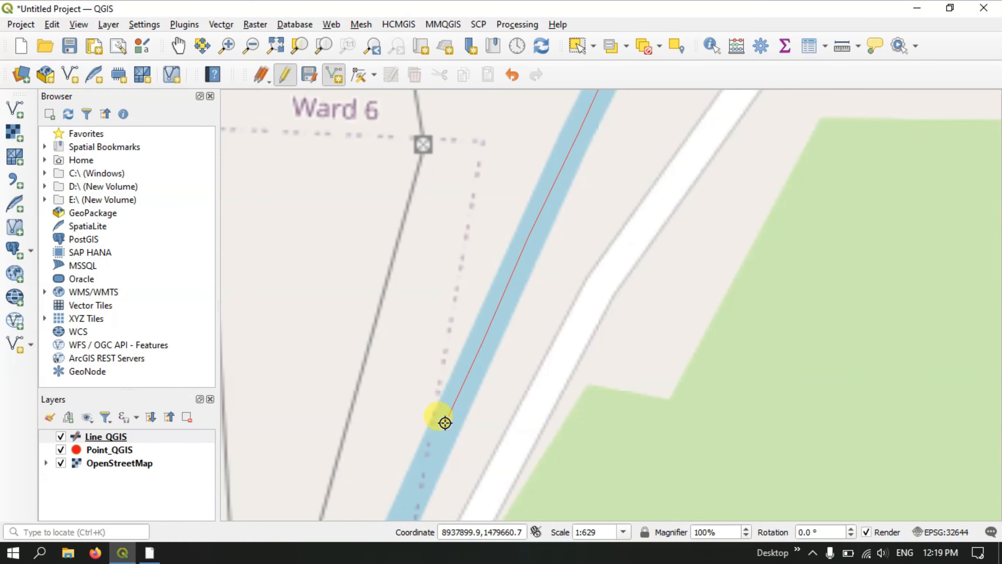
scroll(477, 208, "up", 1)
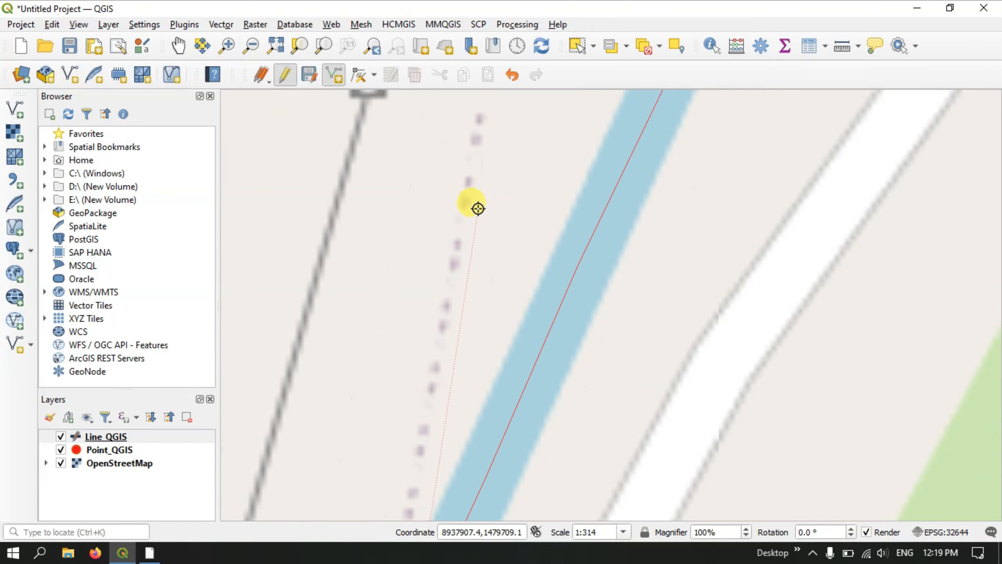
scroll(476, 208, "down", 2)
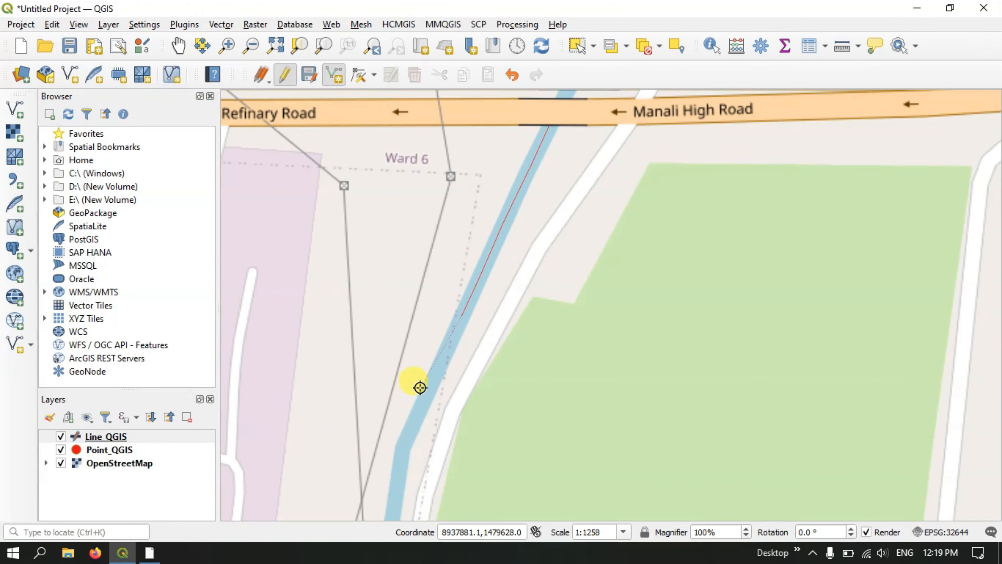
Step: Continue the line around the canal's bend west of the green park and down the first stretch south of it
left_click(420, 402)
scroll(471, 256, "up", 1)
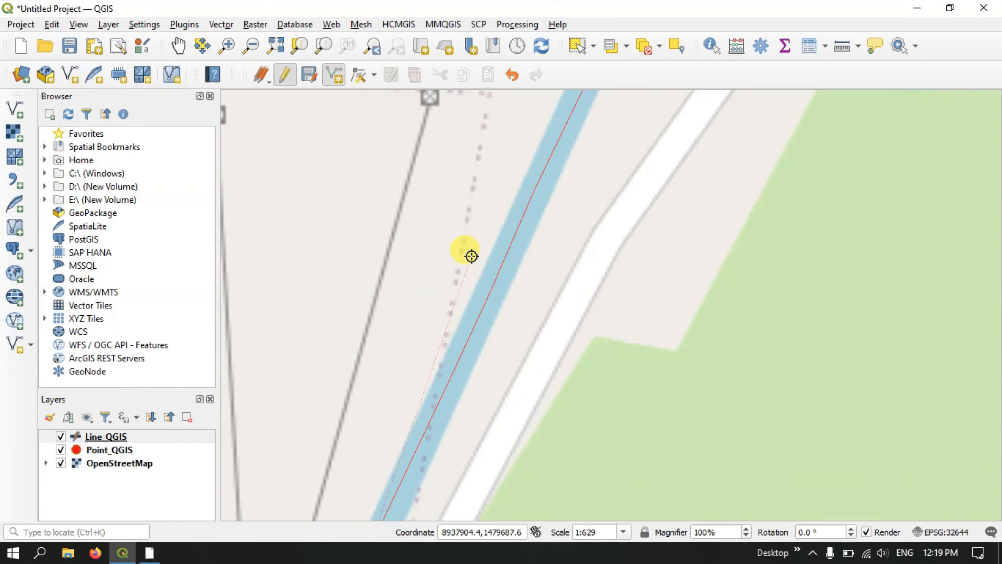
scroll(471, 257, "down", 2)
scroll(417, 377, "down", 1)
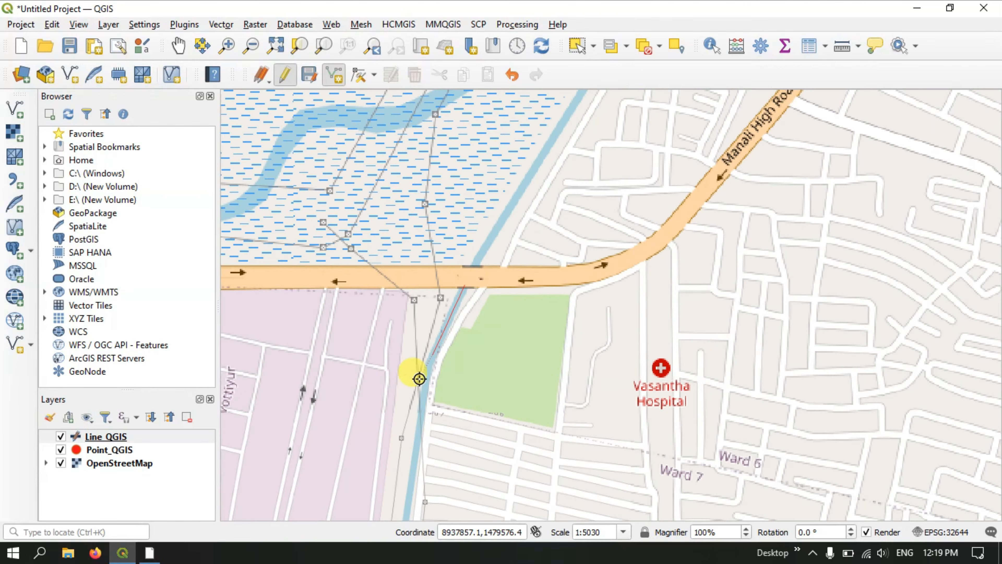
scroll(419, 378, "up", 3)
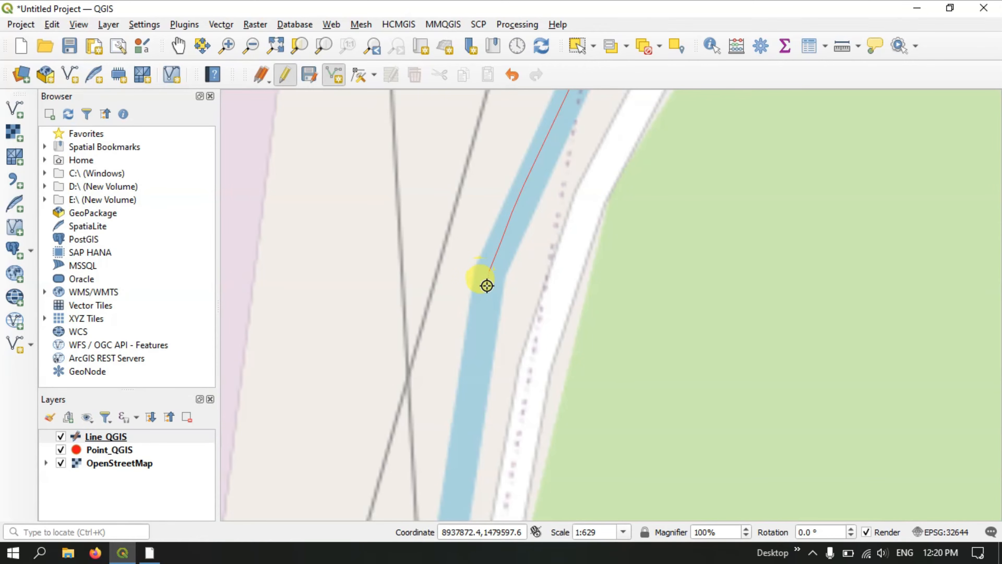
left_click(488, 271)
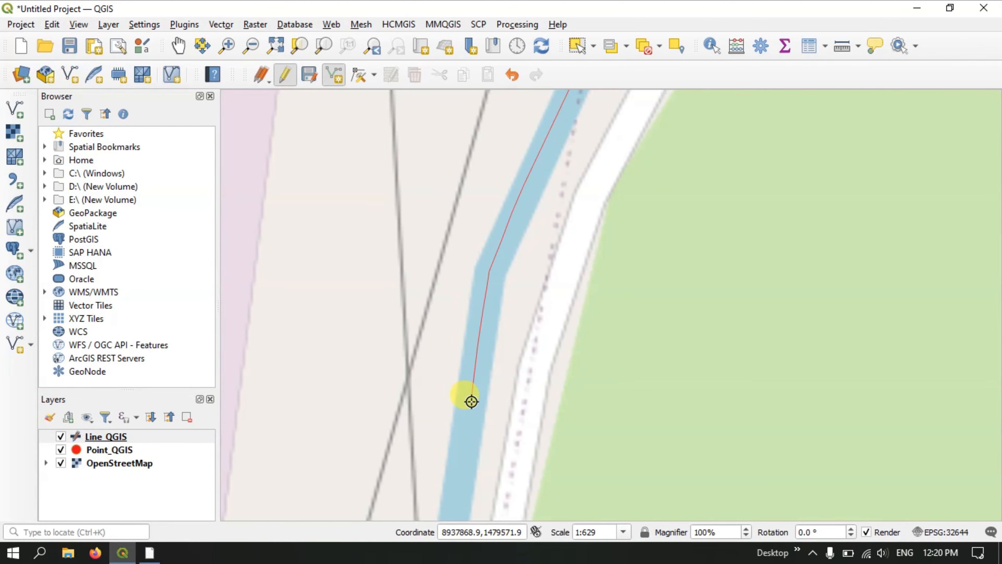
left_click(464, 431)
Step: Extend the line south along the canal beside the first street blocks below the green park
scroll(399, 129, "up", 2)
scroll(399, 130, "down", 1)
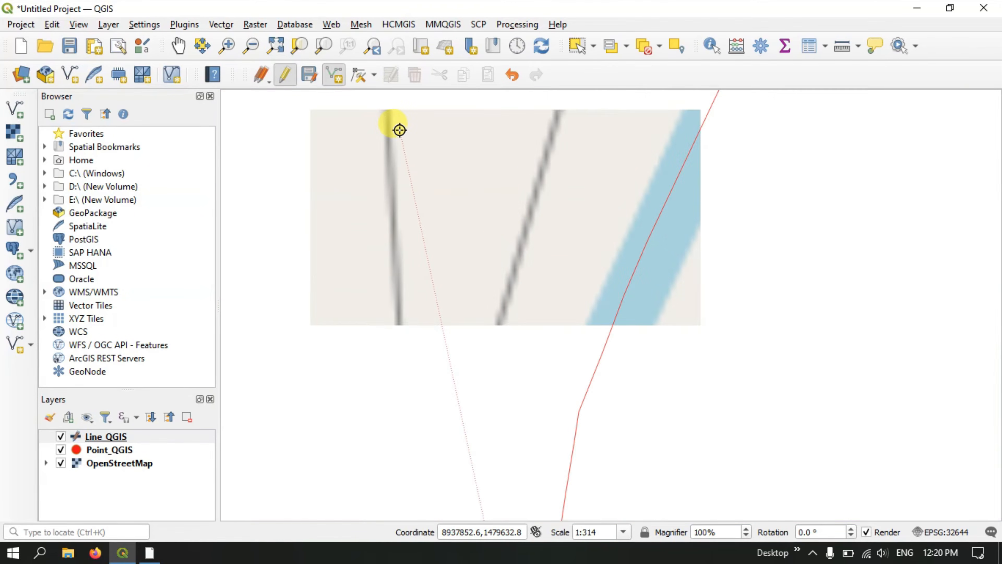
scroll(399, 130, "down", 4)
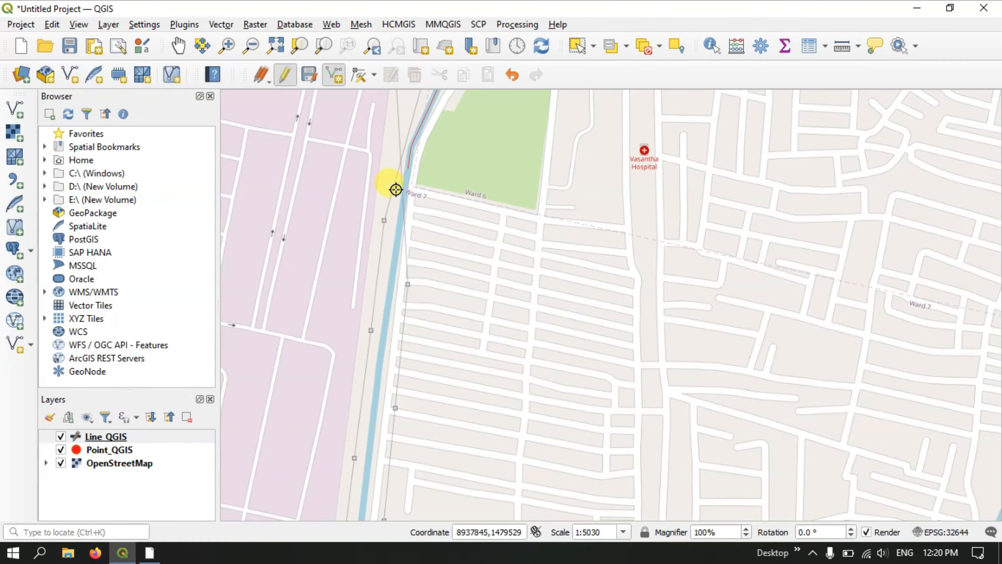
scroll(398, 181, "up", 1)
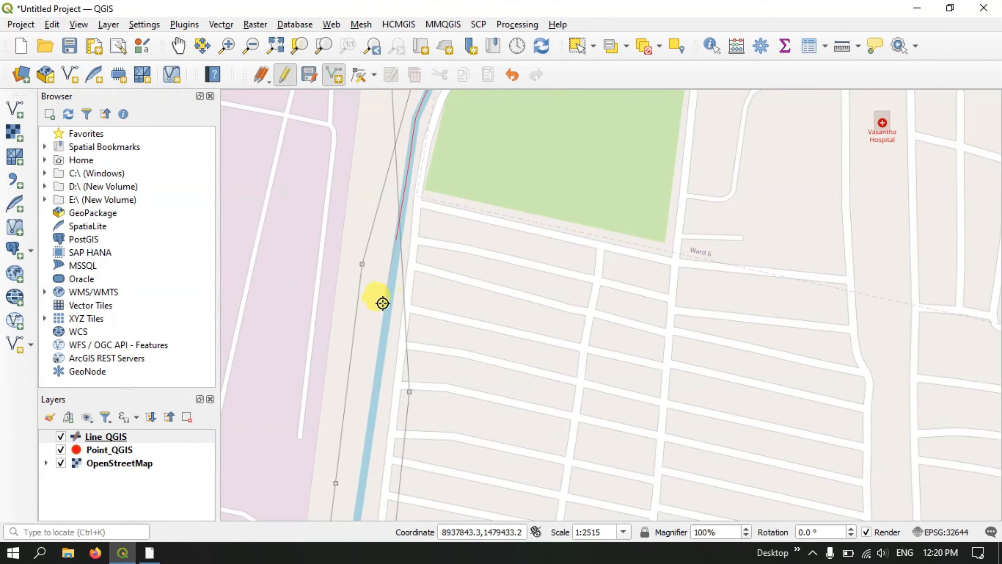
scroll(384, 300, "up", 1)
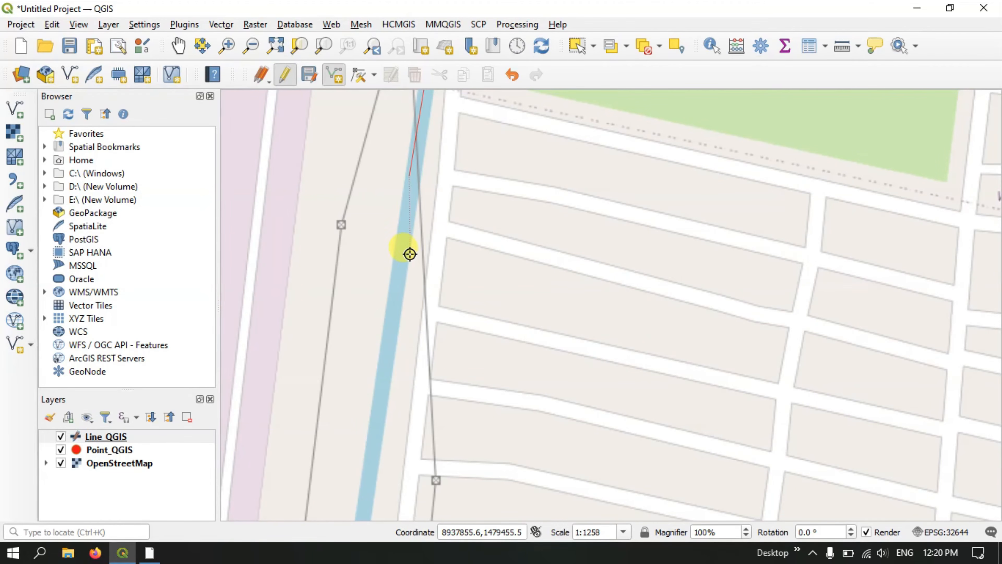
left_click(394, 295)
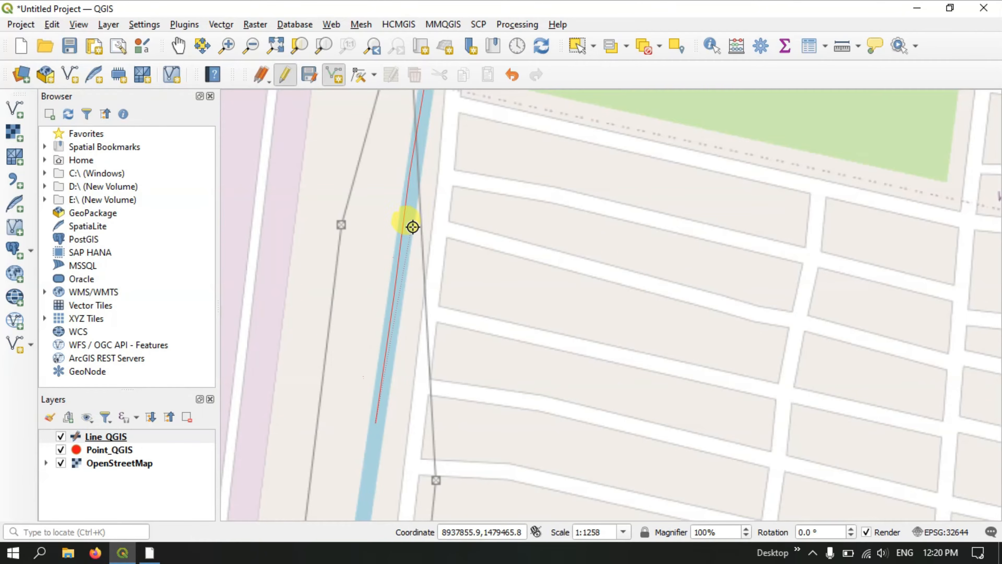
Step: Continue tracing the long straight canal stretch south along the residential street grid
scroll(411, 225, "down", 1)
scroll(411, 224, "down", 2)
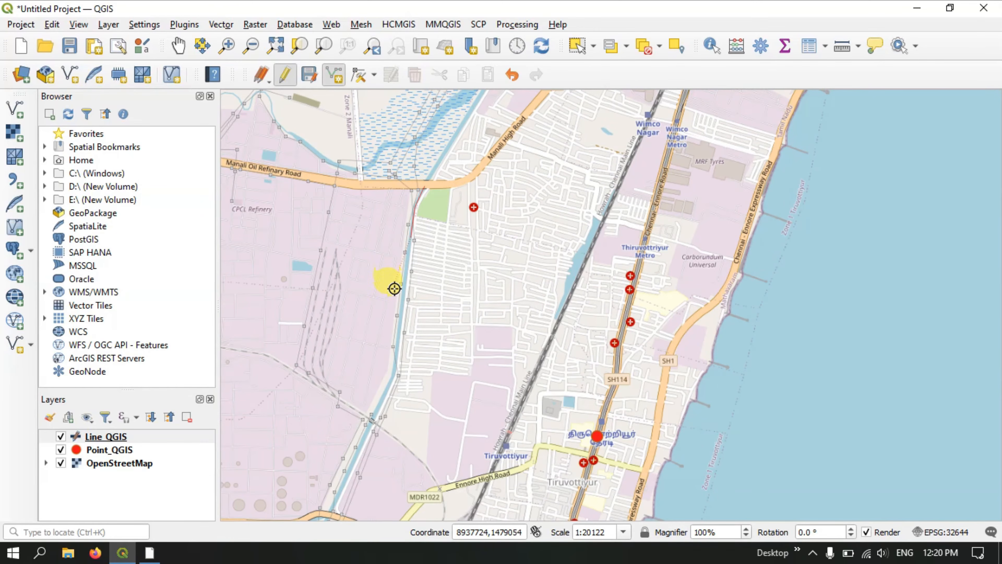
scroll(403, 295, "up", 1)
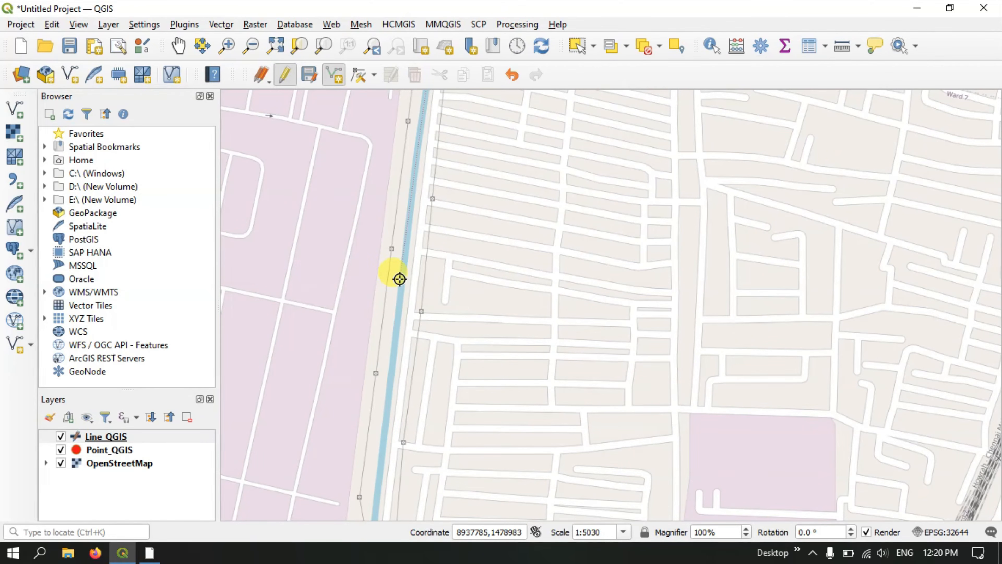
scroll(400, 279, "up", 1)
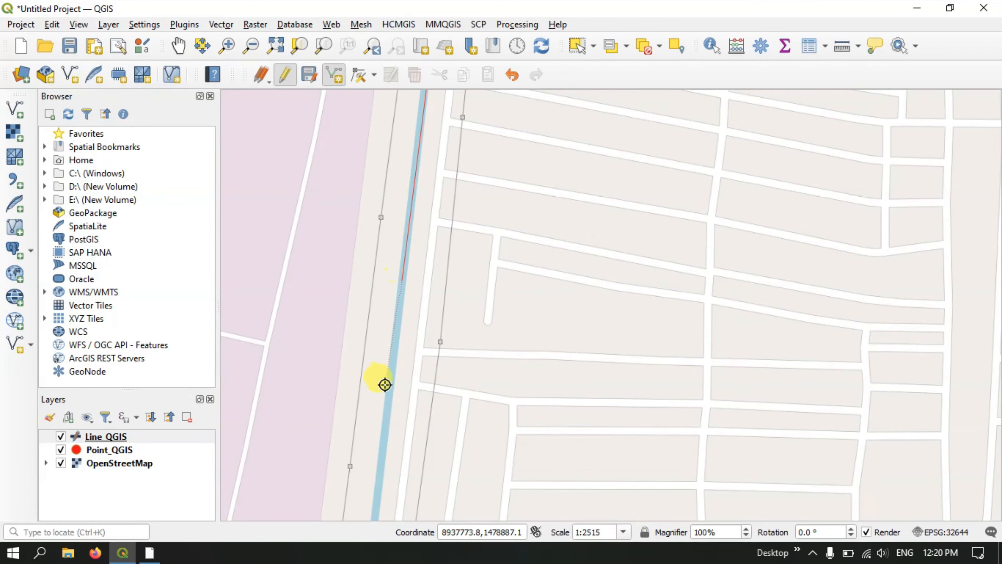
left_click(385, 426)
Step: Carry the line down the rest of the straight canal stretch to the bend where it turns southwest
scroll(424, 284, "down", 2)
scroll(421, 287, "down", 1)
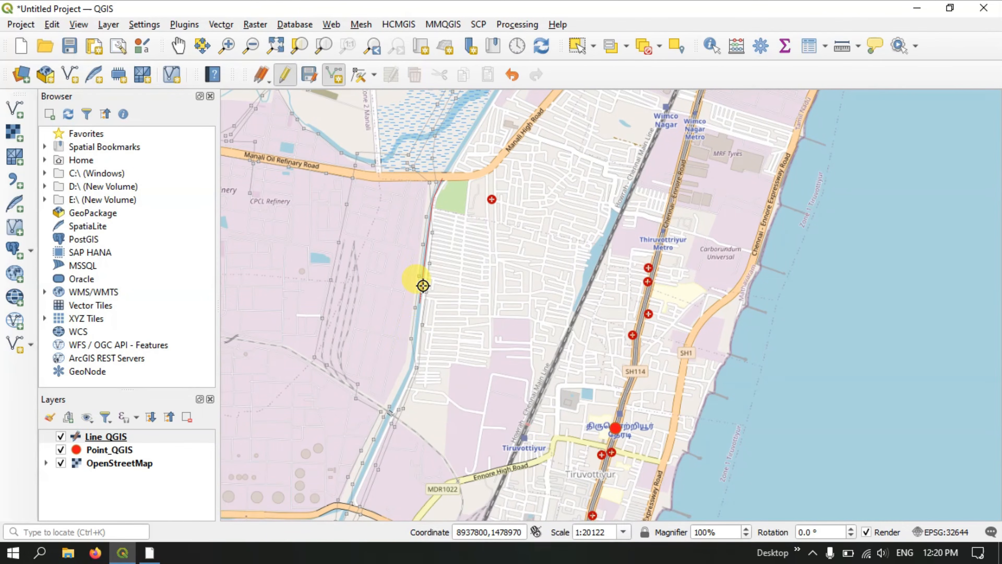
scroll(388, 439, "up", 1)
scroll(441, 241, "up", 1)
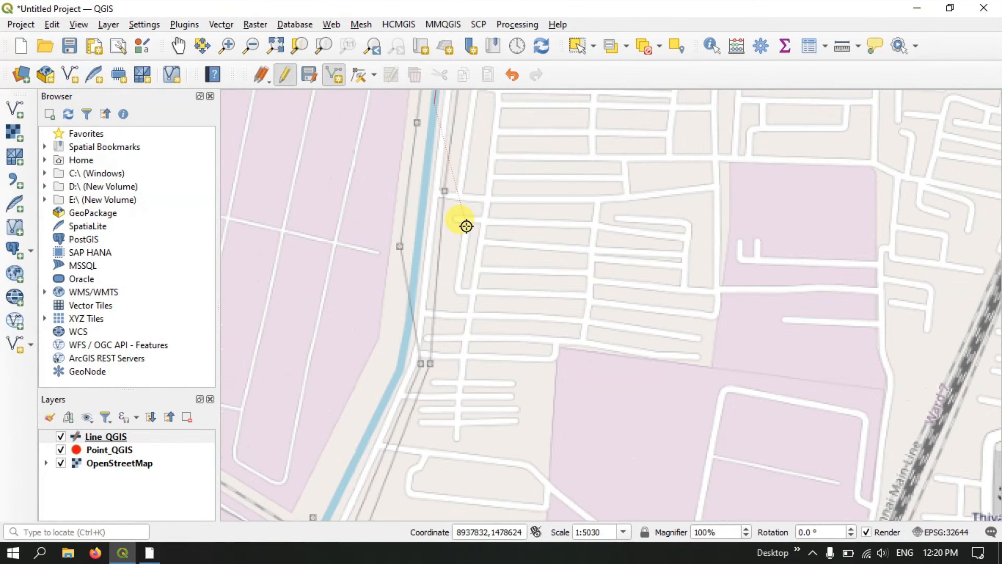
left_click(418, 239)
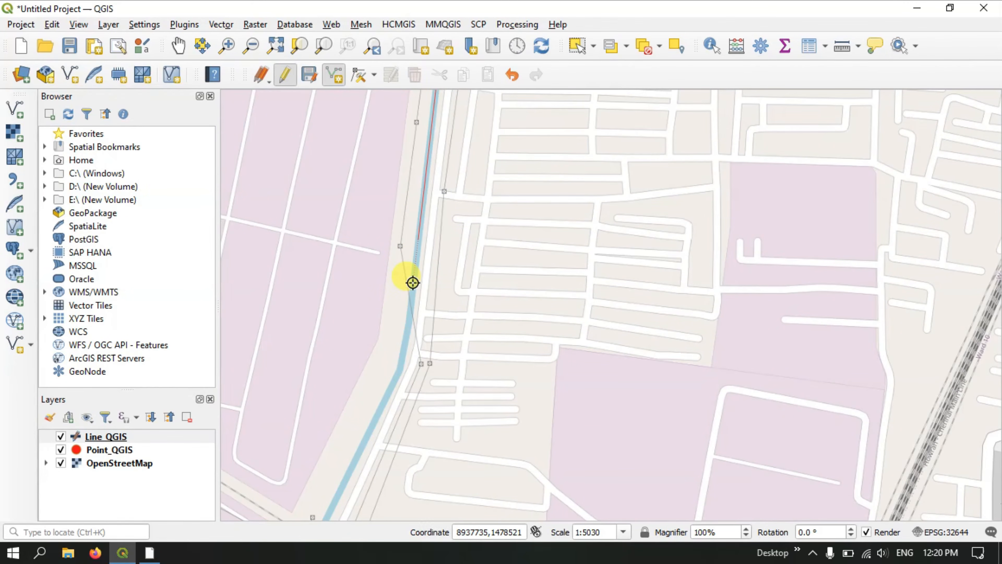
left_click(408, 324)
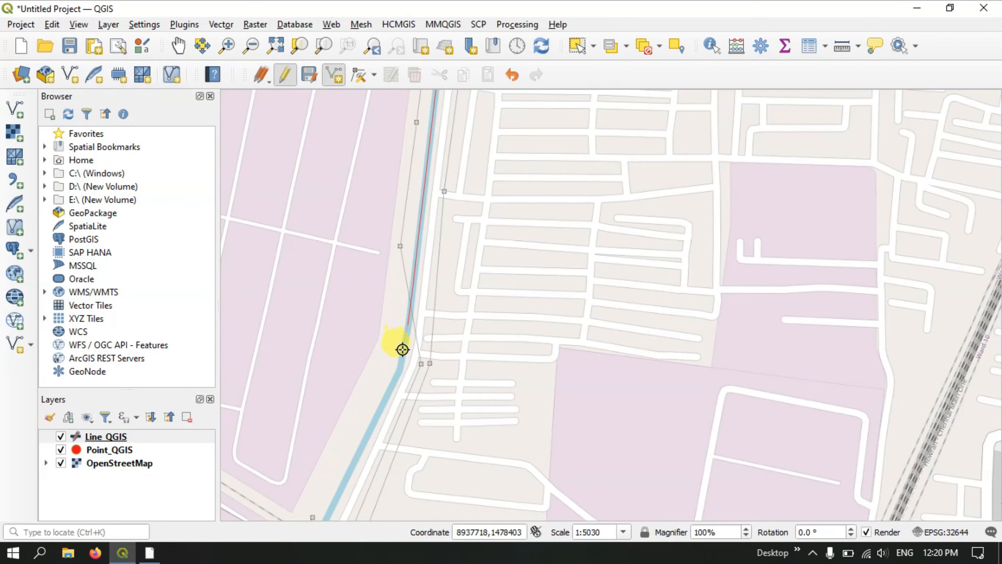
left_click(401, 367)
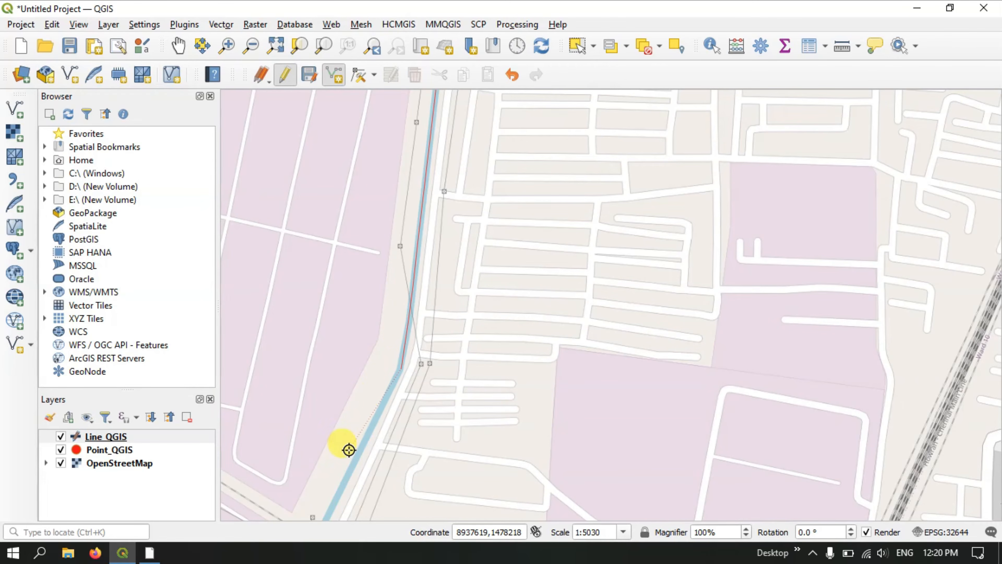
Step: Extend the line southwest from the bend along the canal toward the railway crossing
scroll(366, 445, "up", 1)
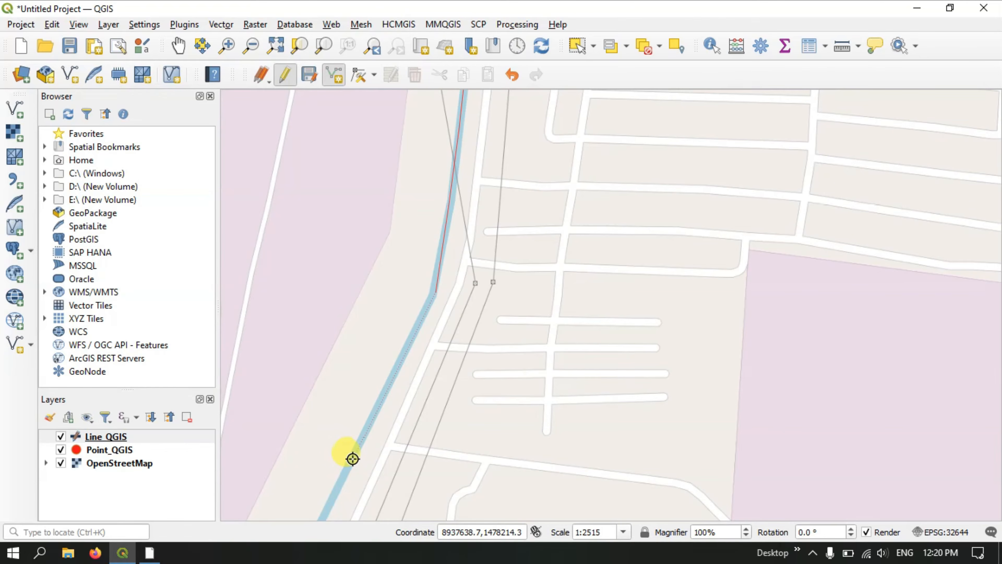
scroll(561, 201, "up", 1)
scroll(561, 201, "down", 2)
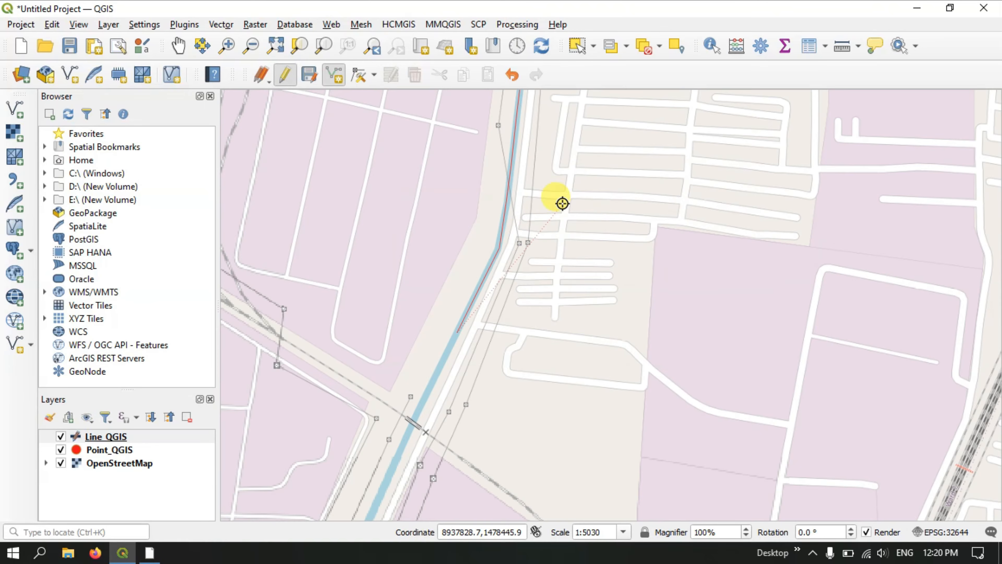
scroll(471, 354, "down", 1)
scroll(430, 401, "up", 2)
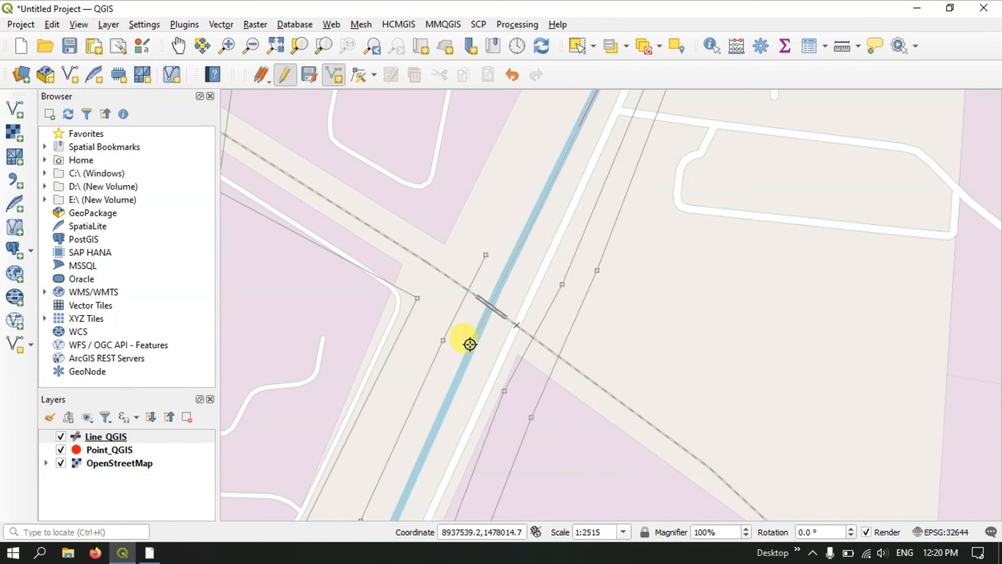
Step: Trace the canal southwest past the railway crossing and finish the line at the Thiruvottriyur – Ponneri – Panchetty Road
scroll(567, 292, "down", 5)
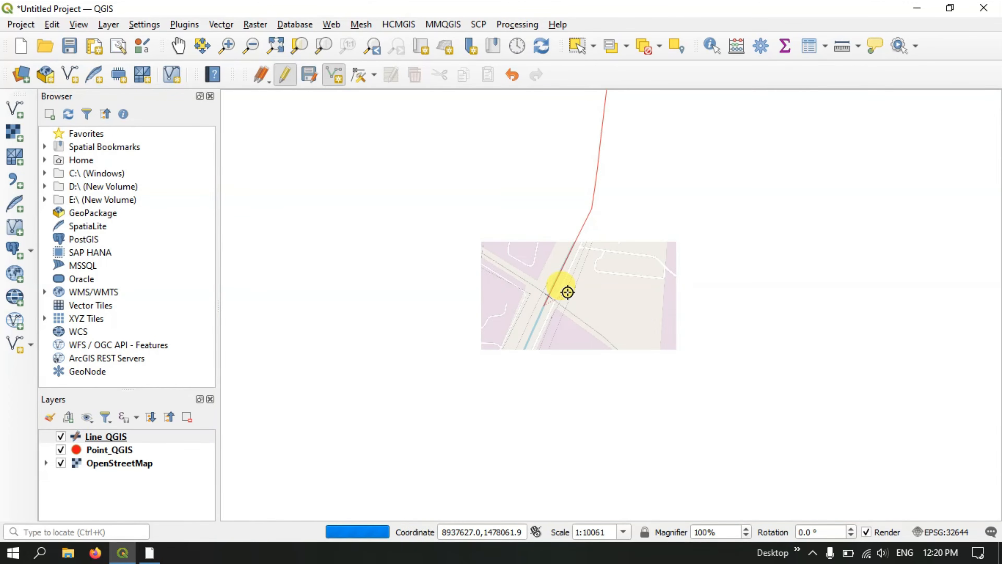
scroll(567, 292, "up", 3)
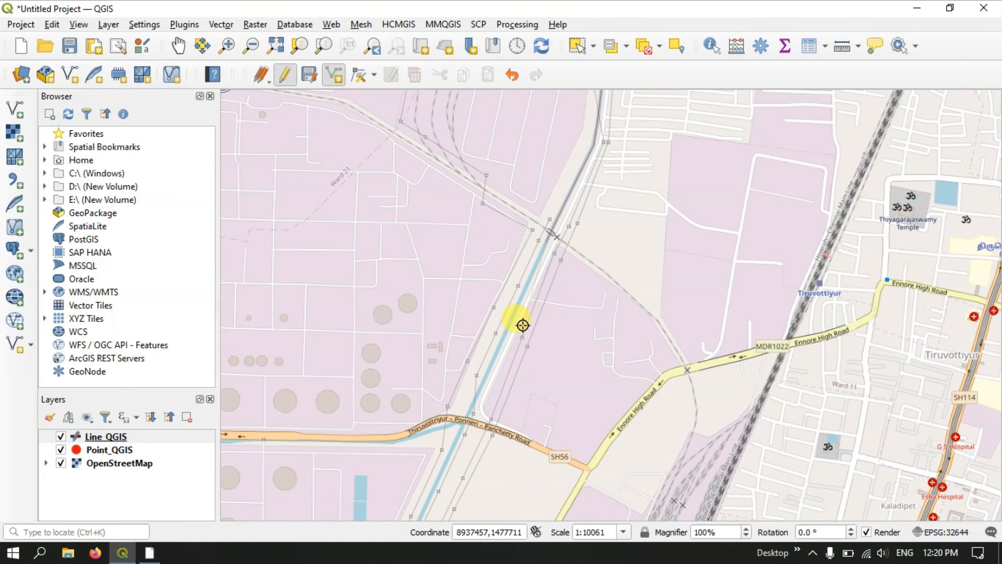
scroll(502, 339, "up", 1)
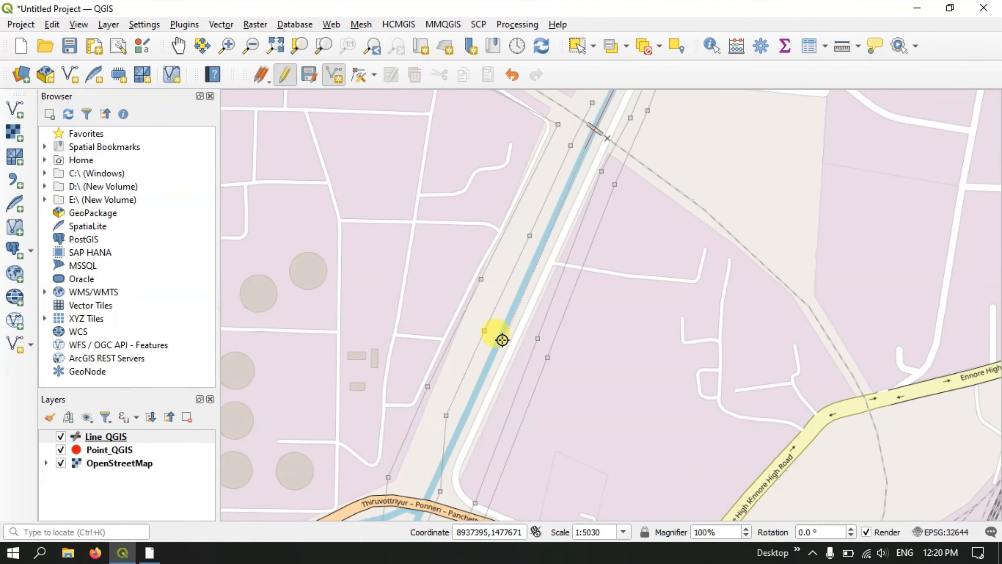
left_click(484, 372)
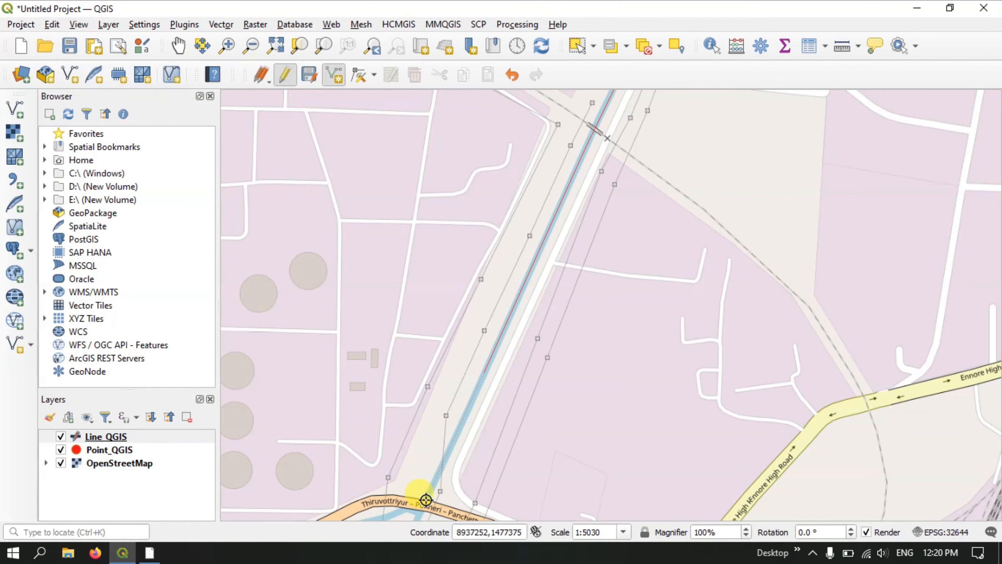
scroll(425, 499, "up", 2)
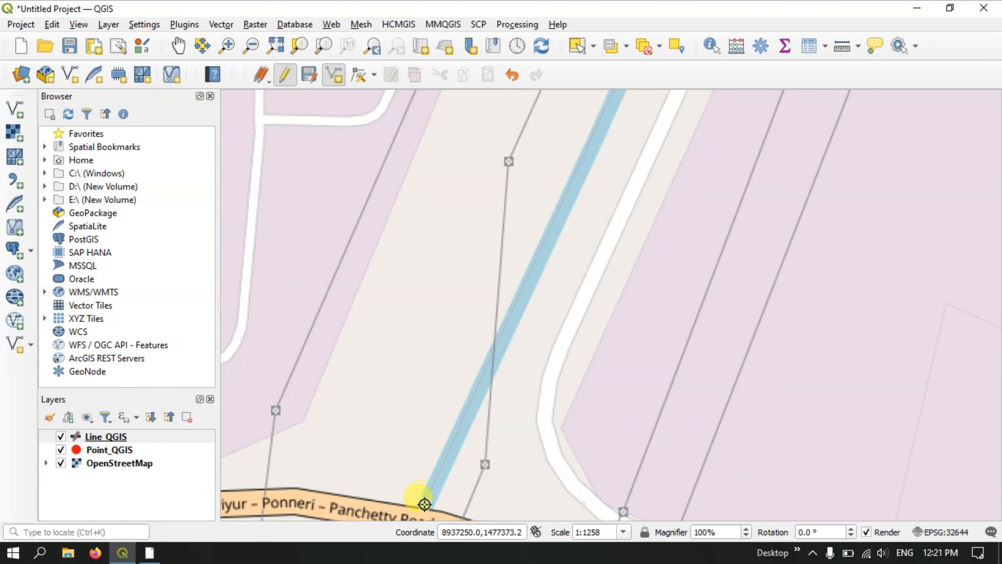
scroll(424, 504, "up", 2)
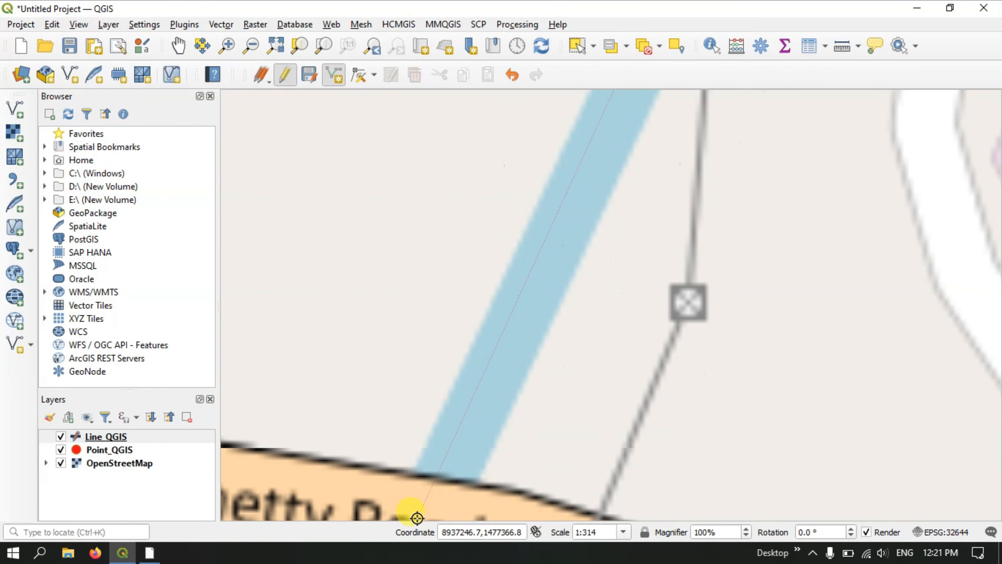
left_click(439, 476)
right_click(440, 476)
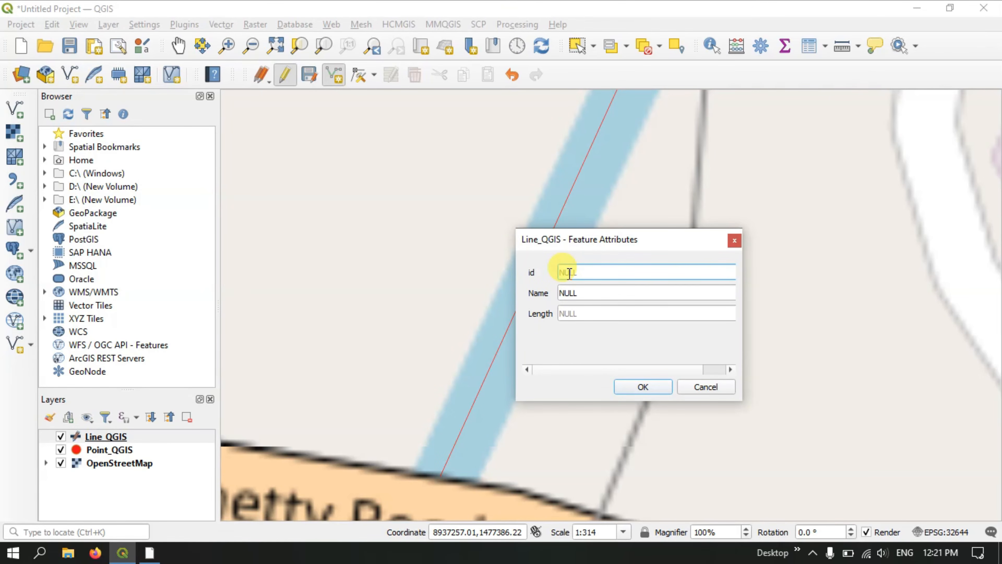
Step: Give the new line feature id 1, Name Canal and Length 0.7, and accept the attributes
type("1")
left_click(571, 291)
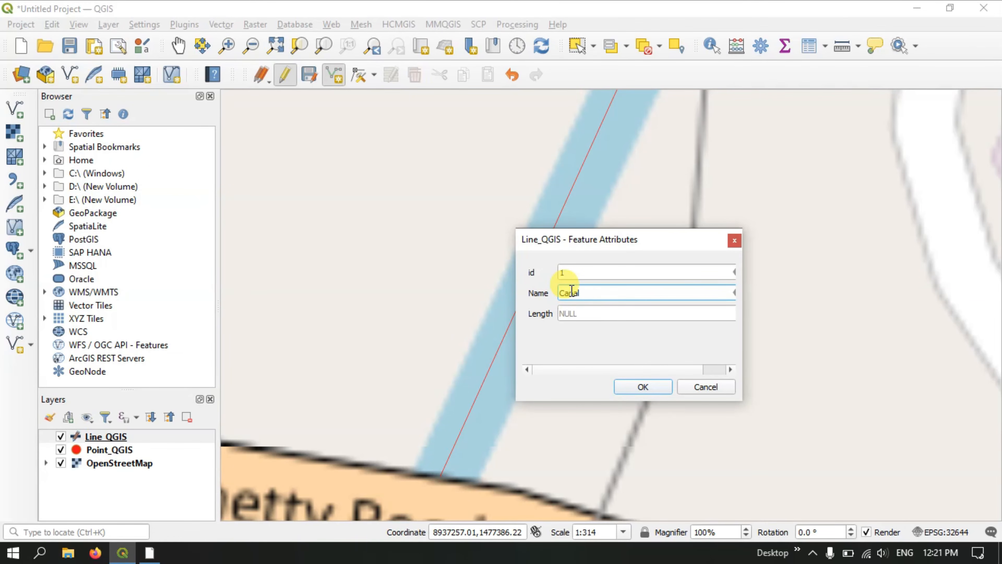
left_click(585, 313)
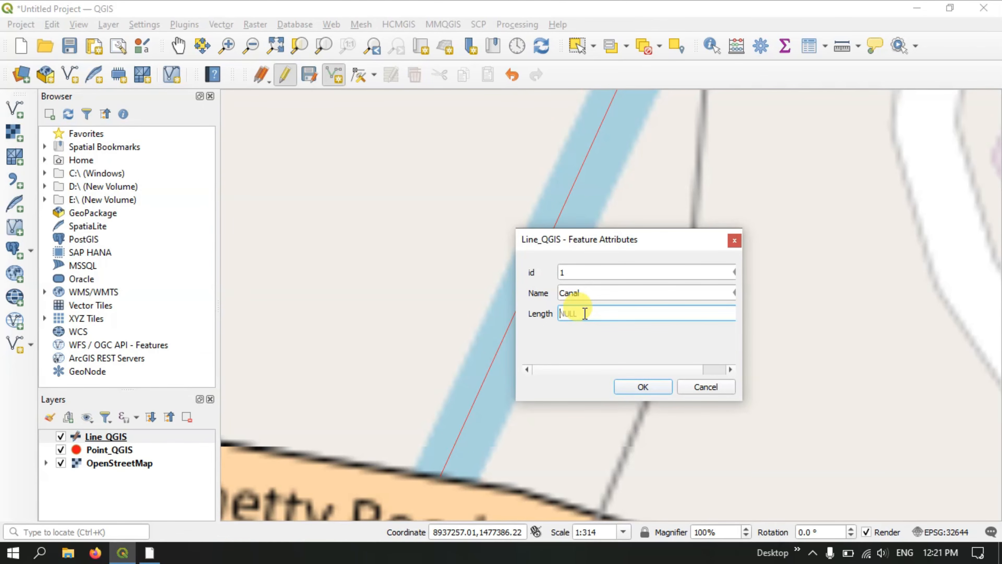
type("0.8")
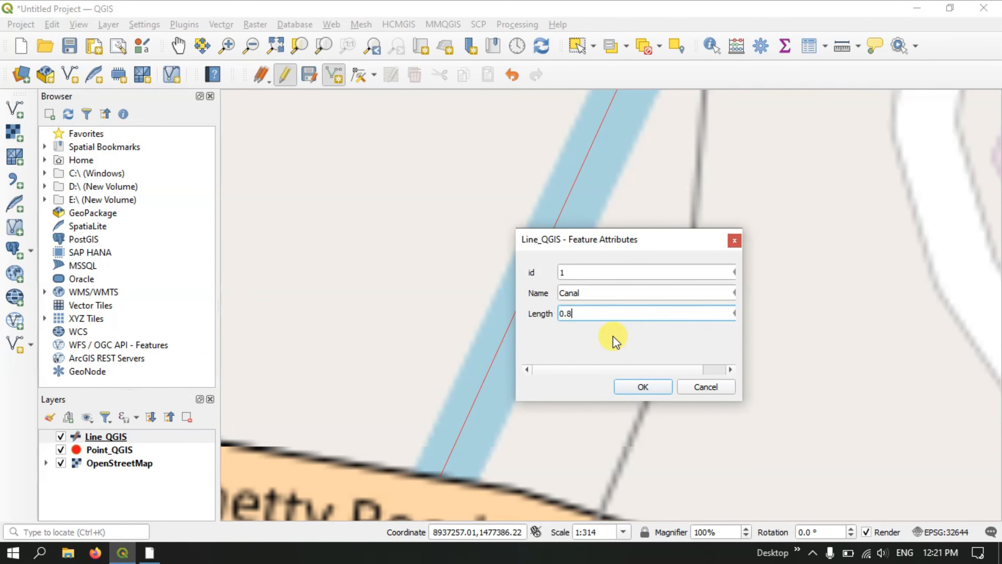
key("BackSpace")
type("7")
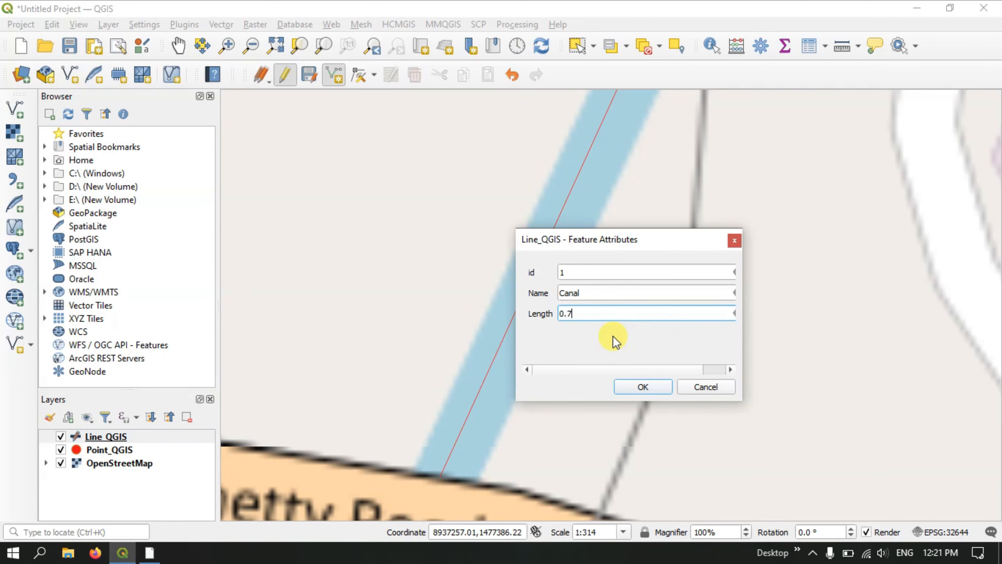
left_click(643, 386)
Step: Examine the digitized road and canal lines against the OpenStreetMap base at several scales
scroll(599, 344, "down", 6)
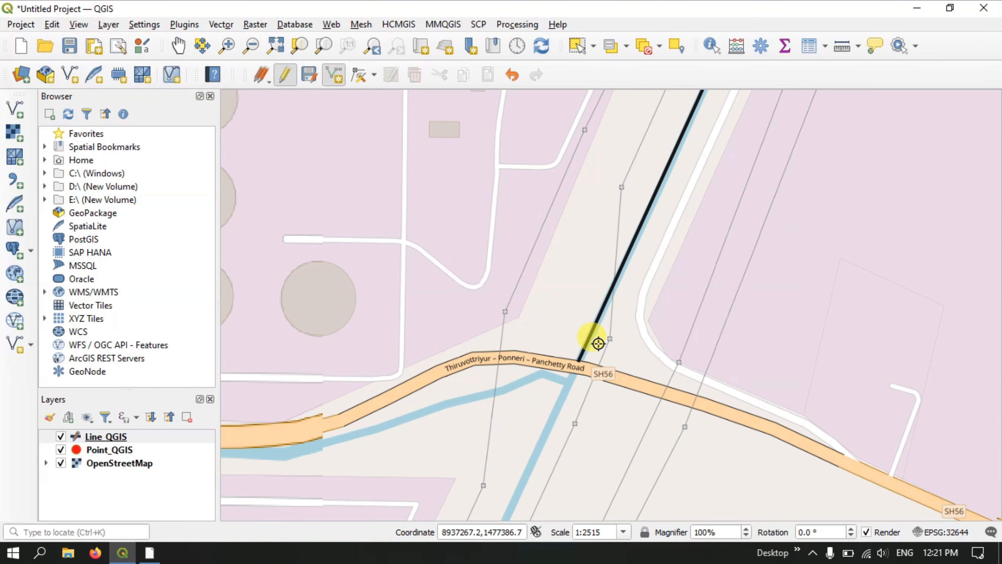
scroll(598, 344, "down", 2)
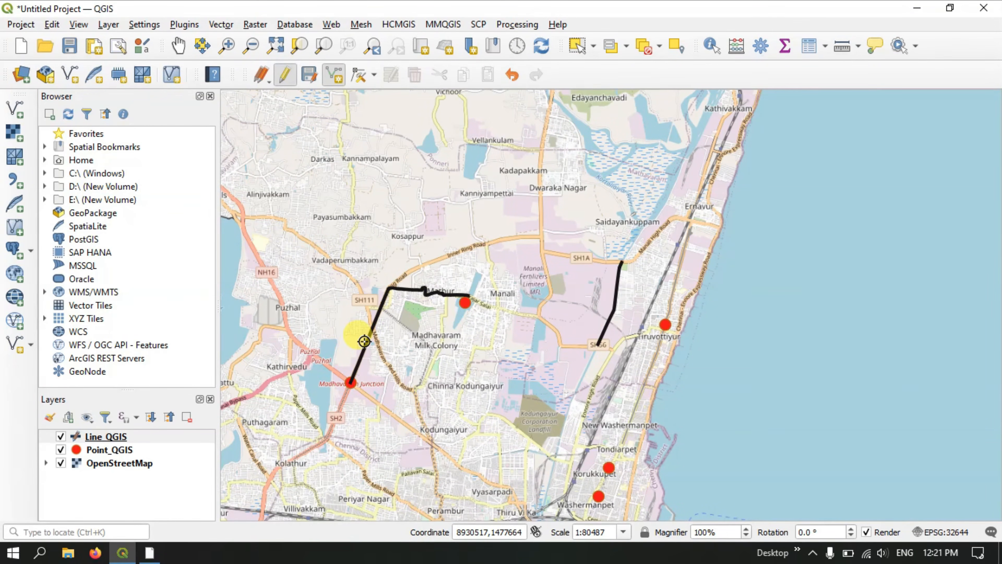
scroll(675, 265, "up", 1)
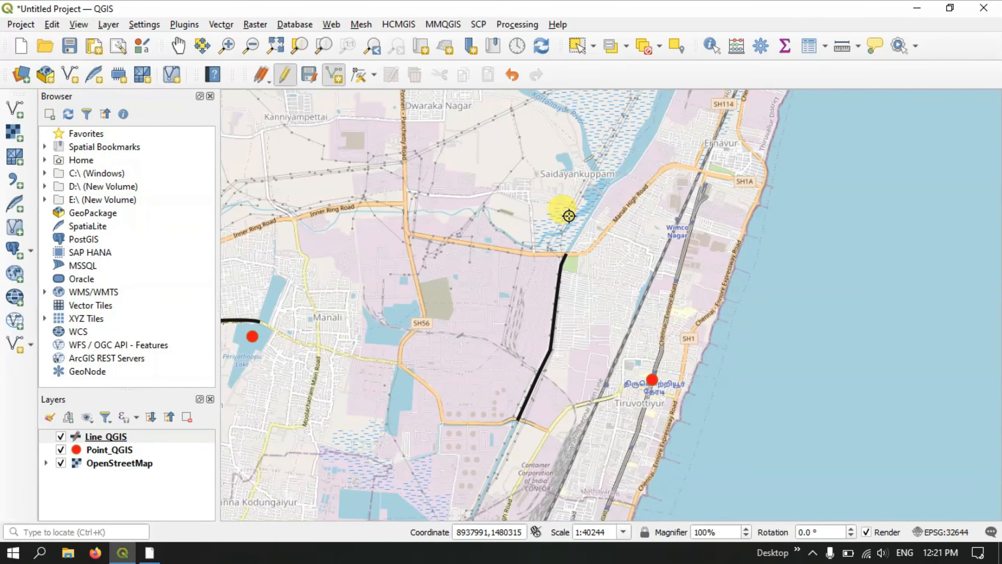
scroll(570, 215, "down", 1)
scroll(570, 215, "down", 1)
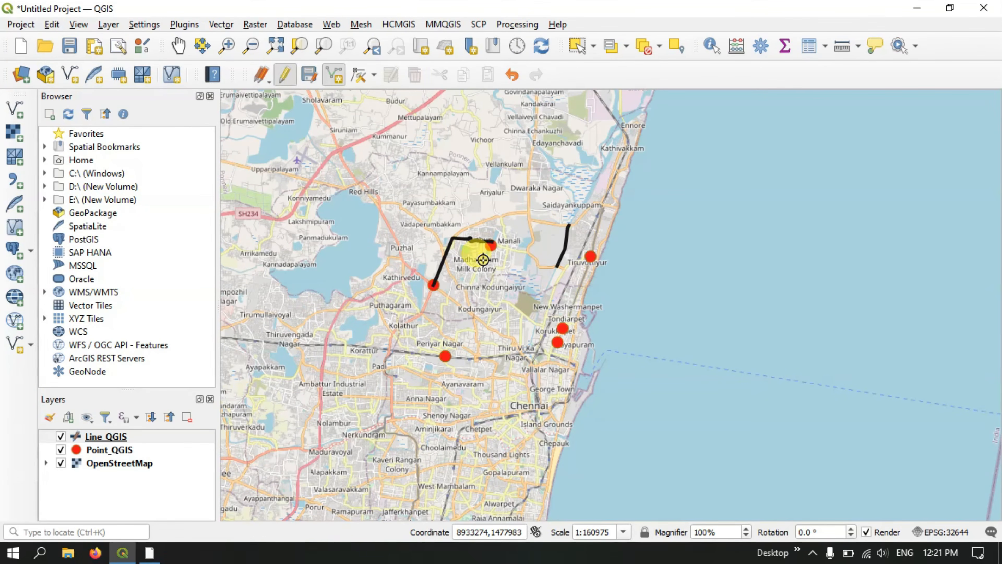
scroll(482, 259, "down", 1)
scroll(482, 259, "up", 2)
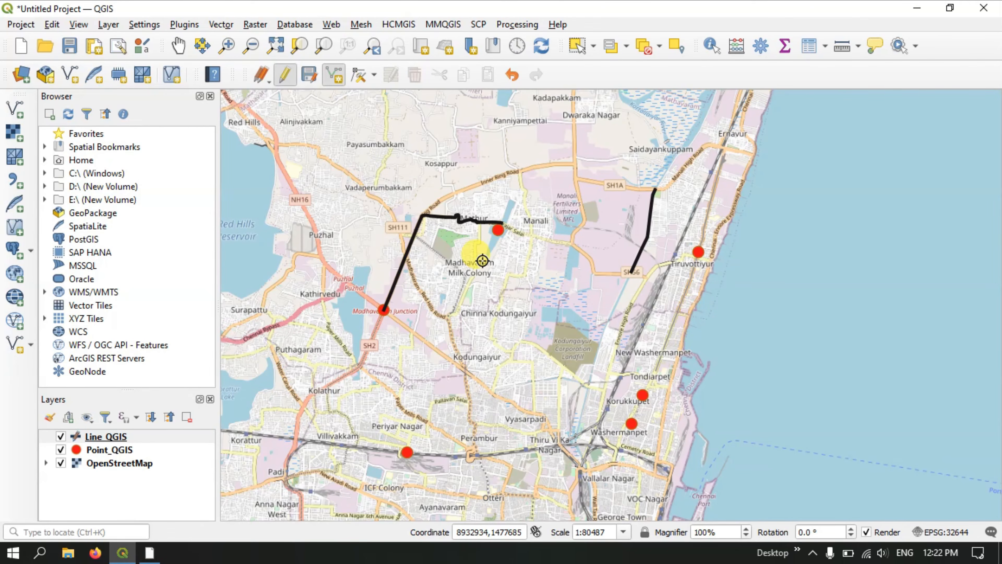
scroll(482, 259, "up", 1)
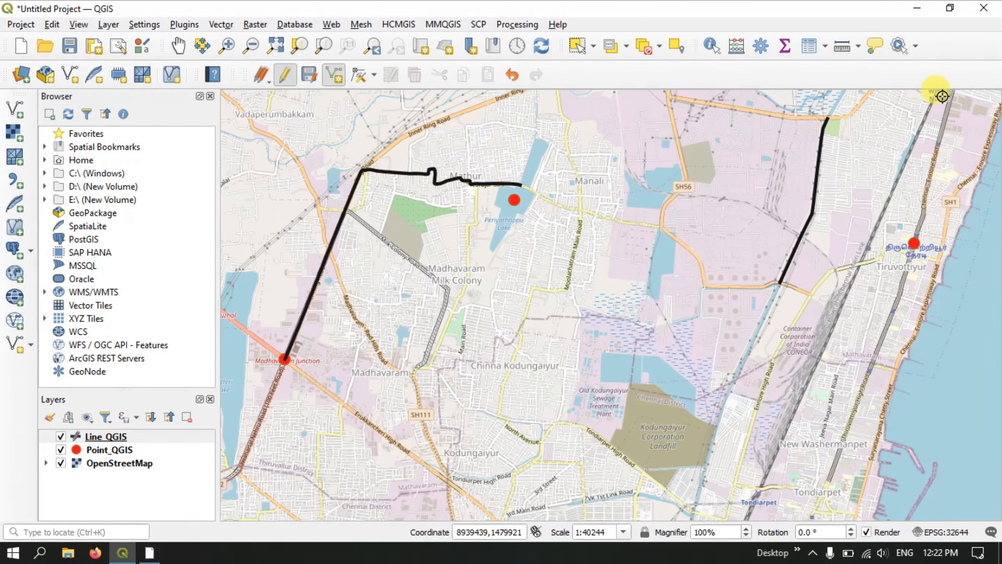
scroll(913, 96, "down", 1)
scroll(906, 110, "up", 1)
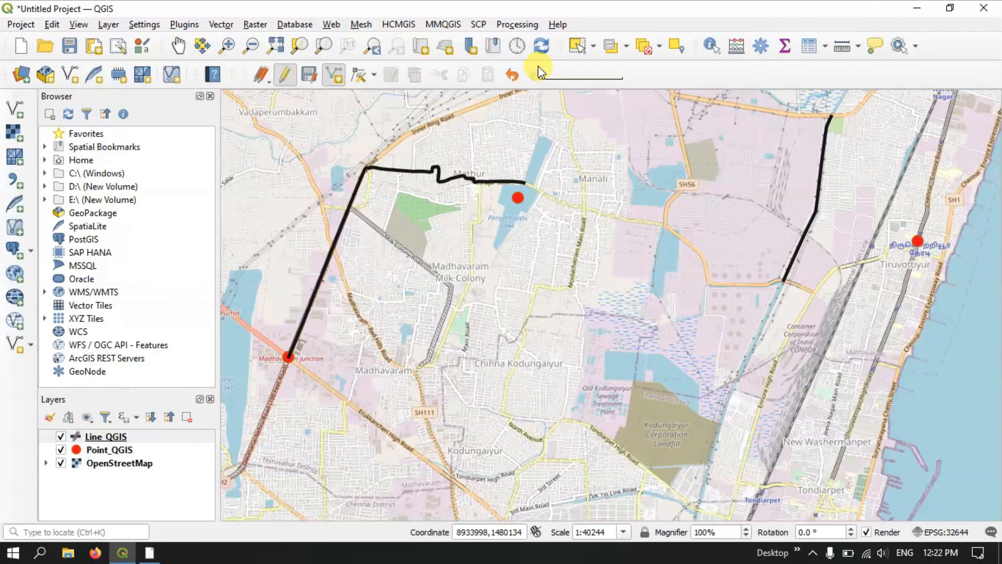
scroll(641, 212, "down", 1)
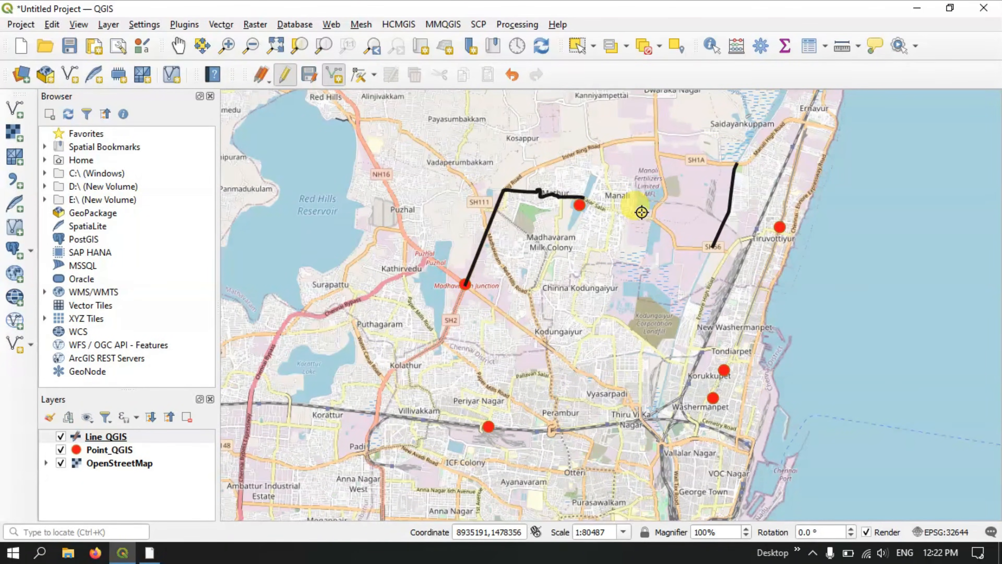
scroll(753, 132, "up", 1)
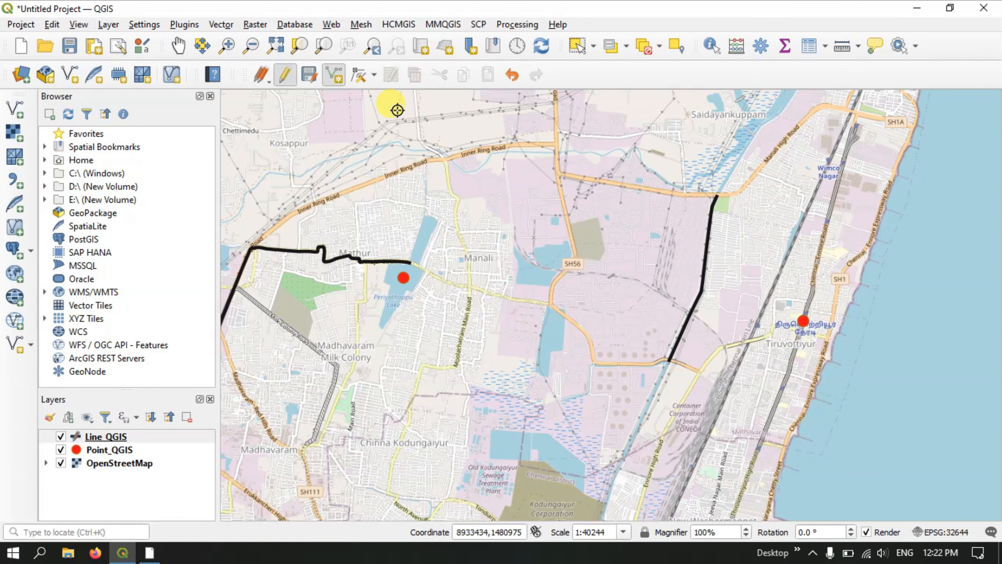
Step: Save the edits to the Line_QGIS layer and end its editing session
left_click(309, 77)
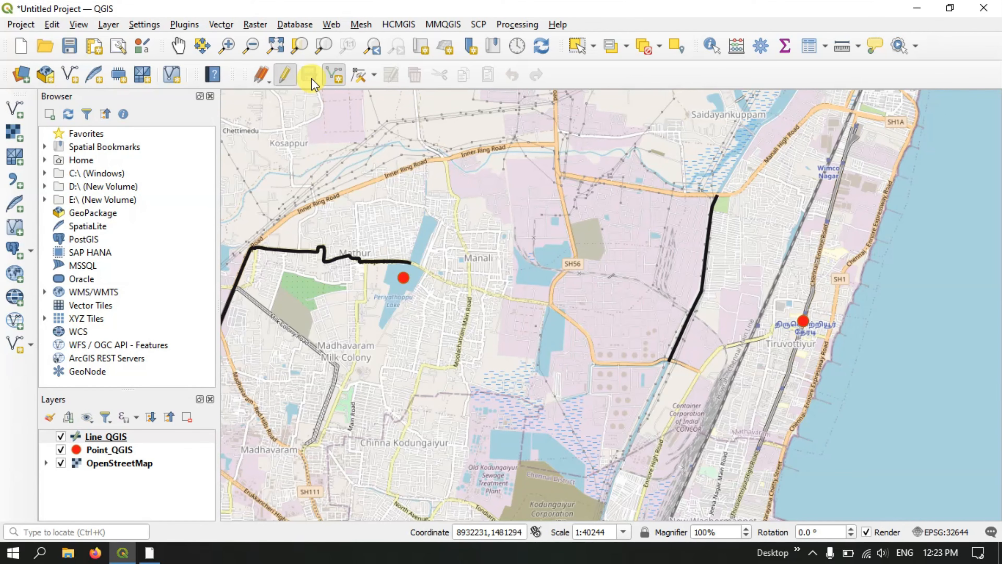
left_click(289, 76)
scroll(693, 197, "down", 1)
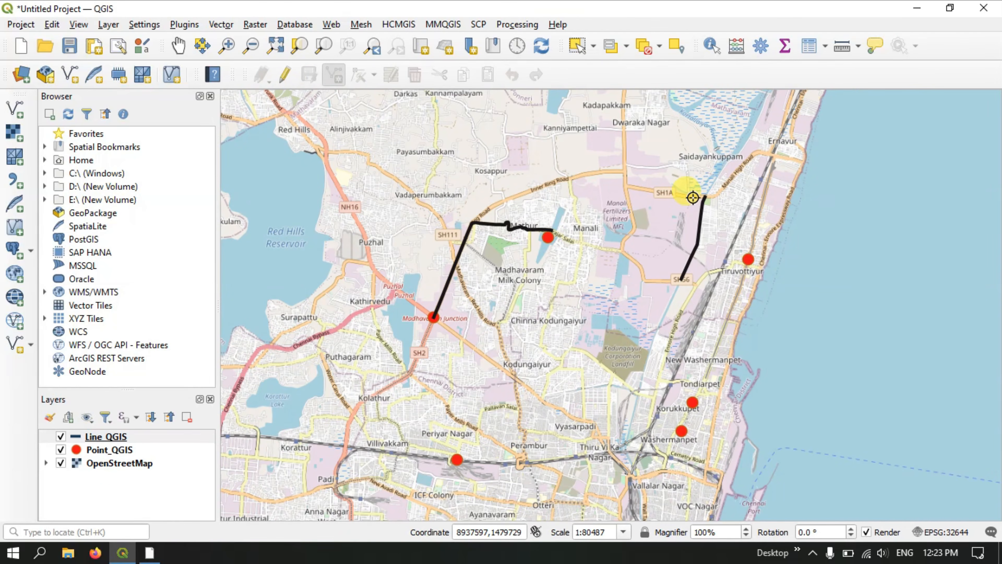
scroll(693, 197, "up", 1)
scroll(693, 197, "down", 1)
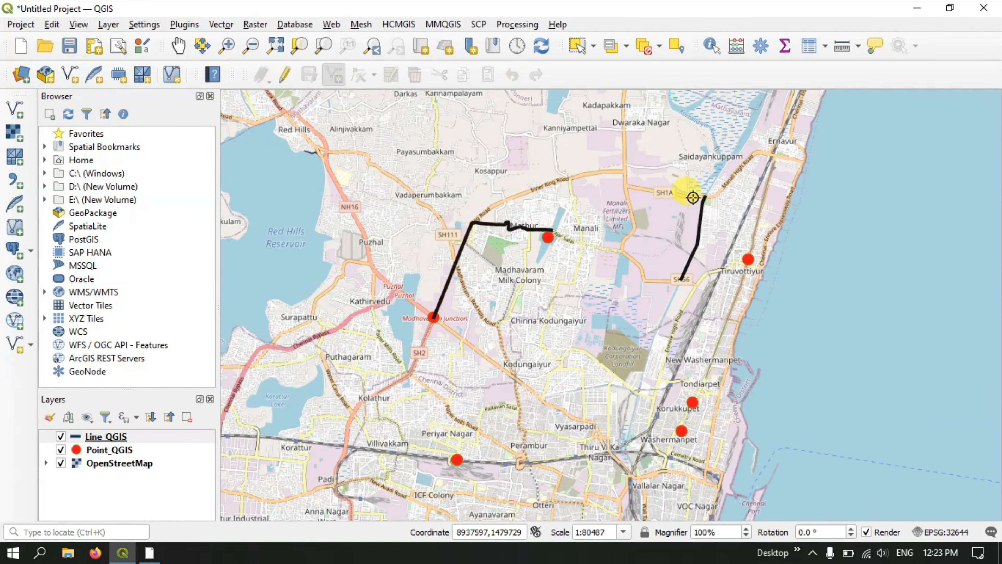